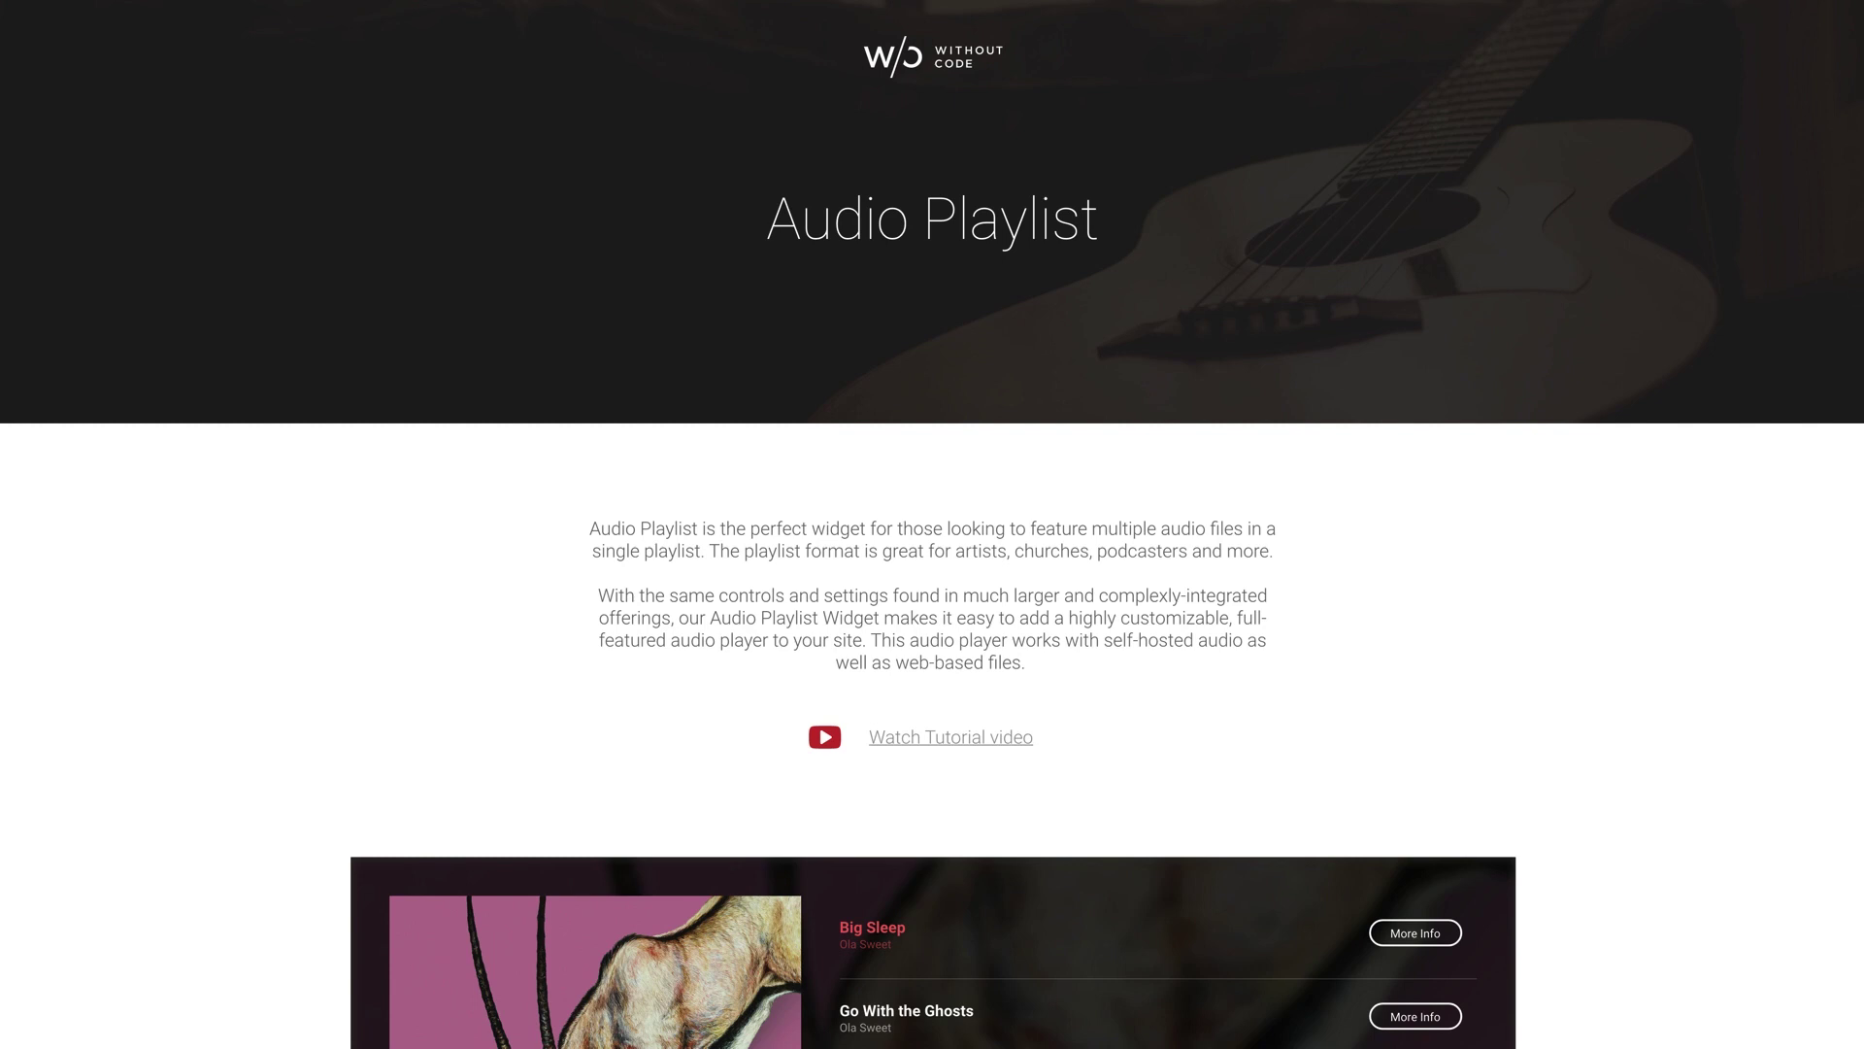
Scroll the Without Code demo page to review the Compact player and its five-song Ola Sweet track list.
scroll(177, 587, "down", 7)
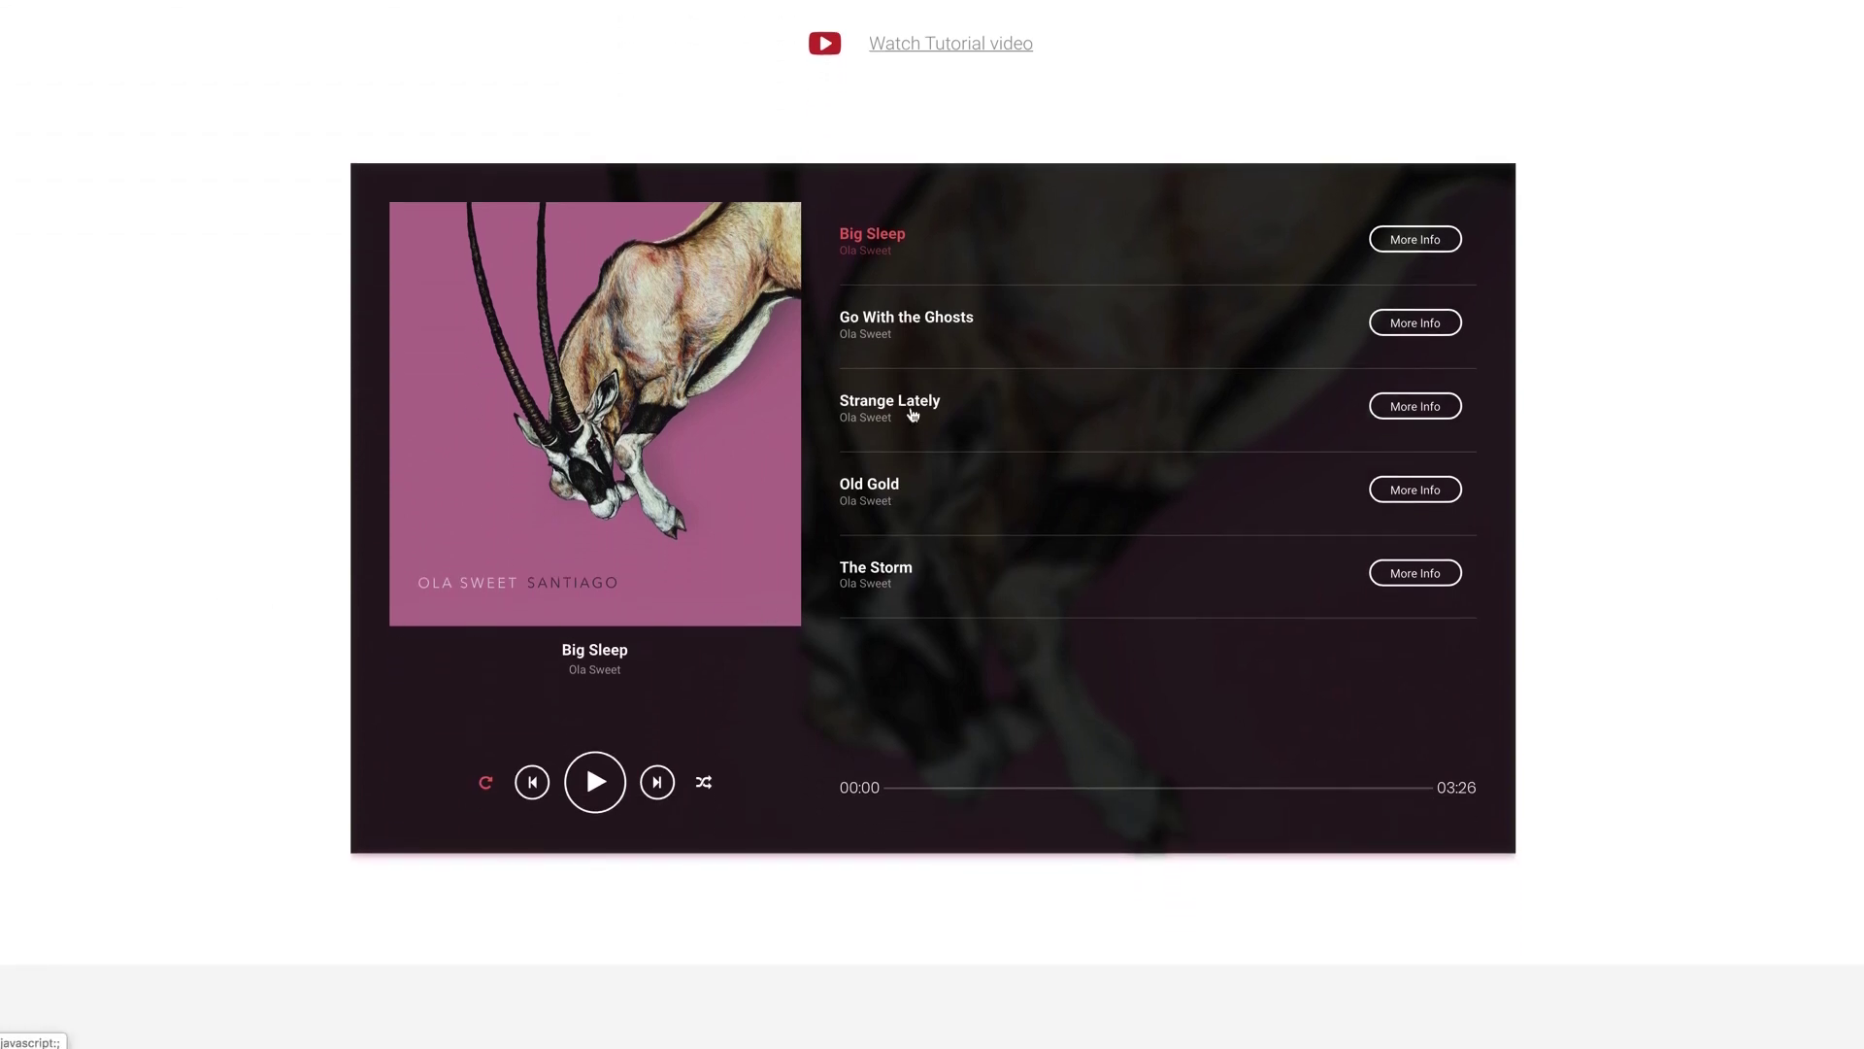
scroll(915, 291, "down", 1)
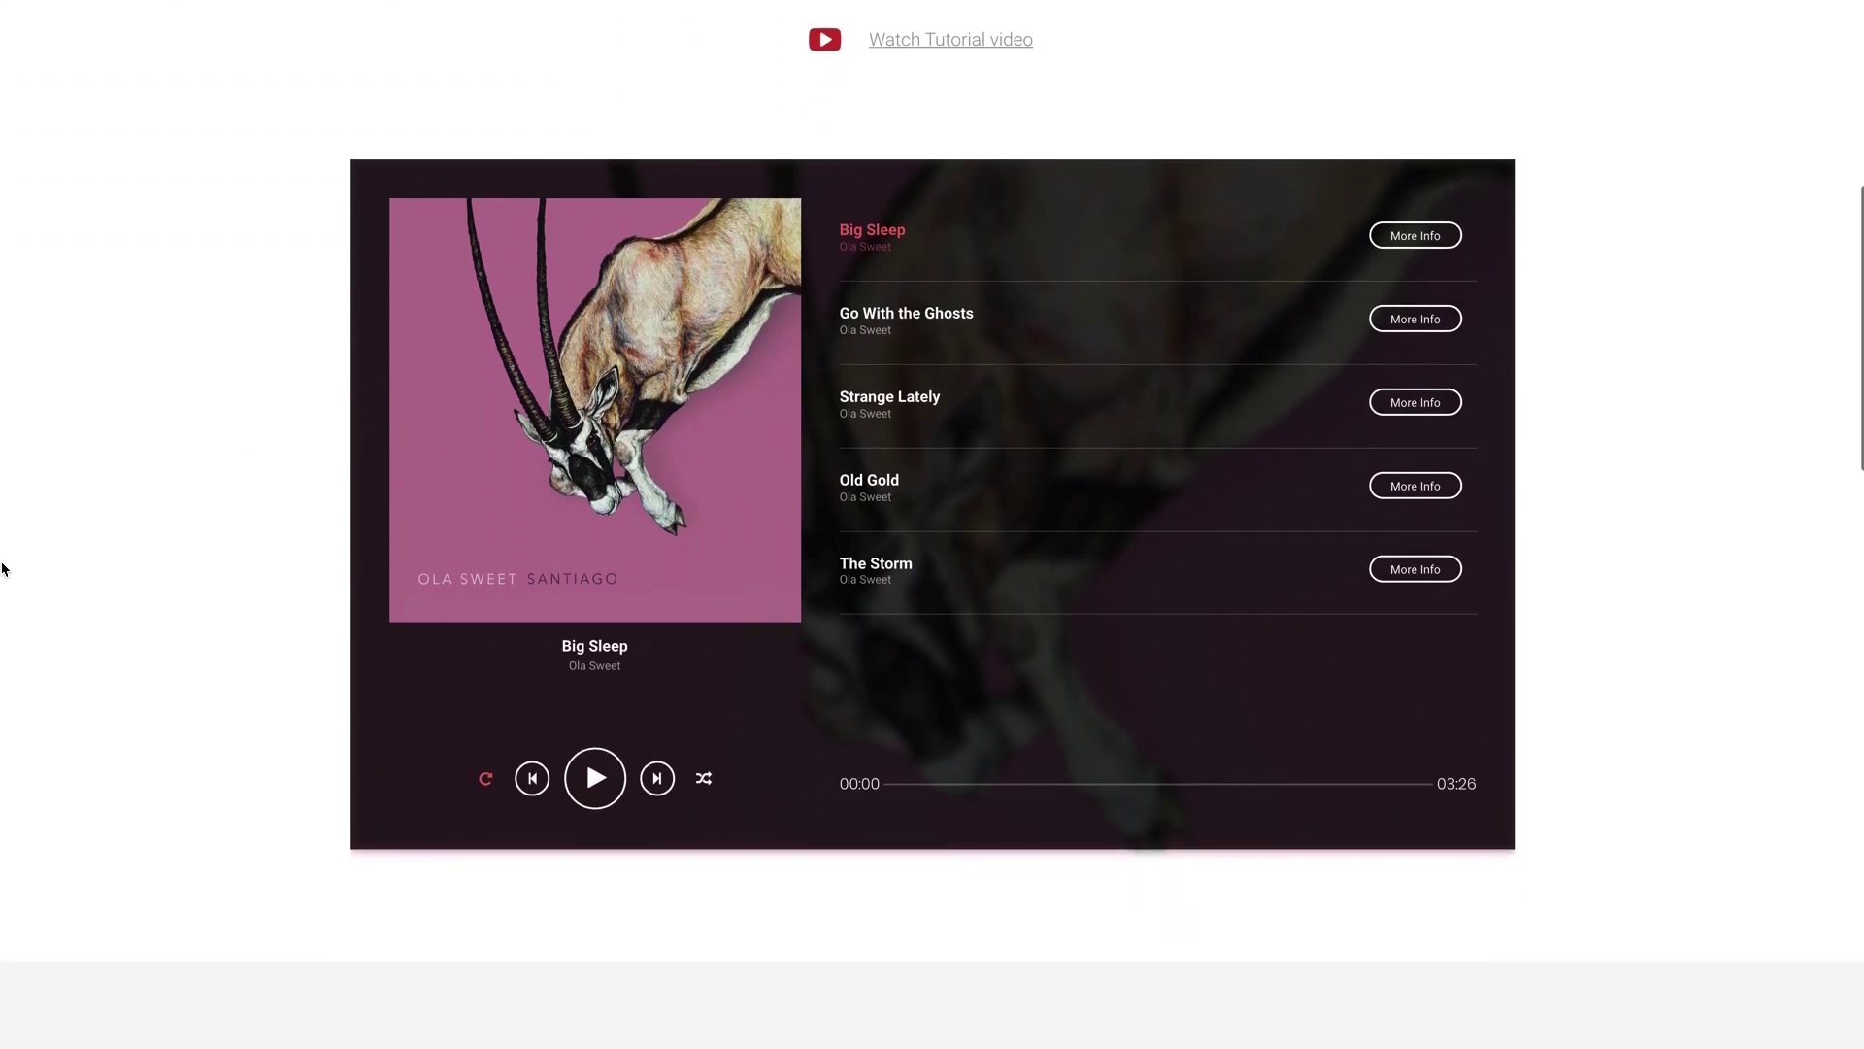
scroll(185, 636, "down", 5)
scroll(182, 640, "down", 5)
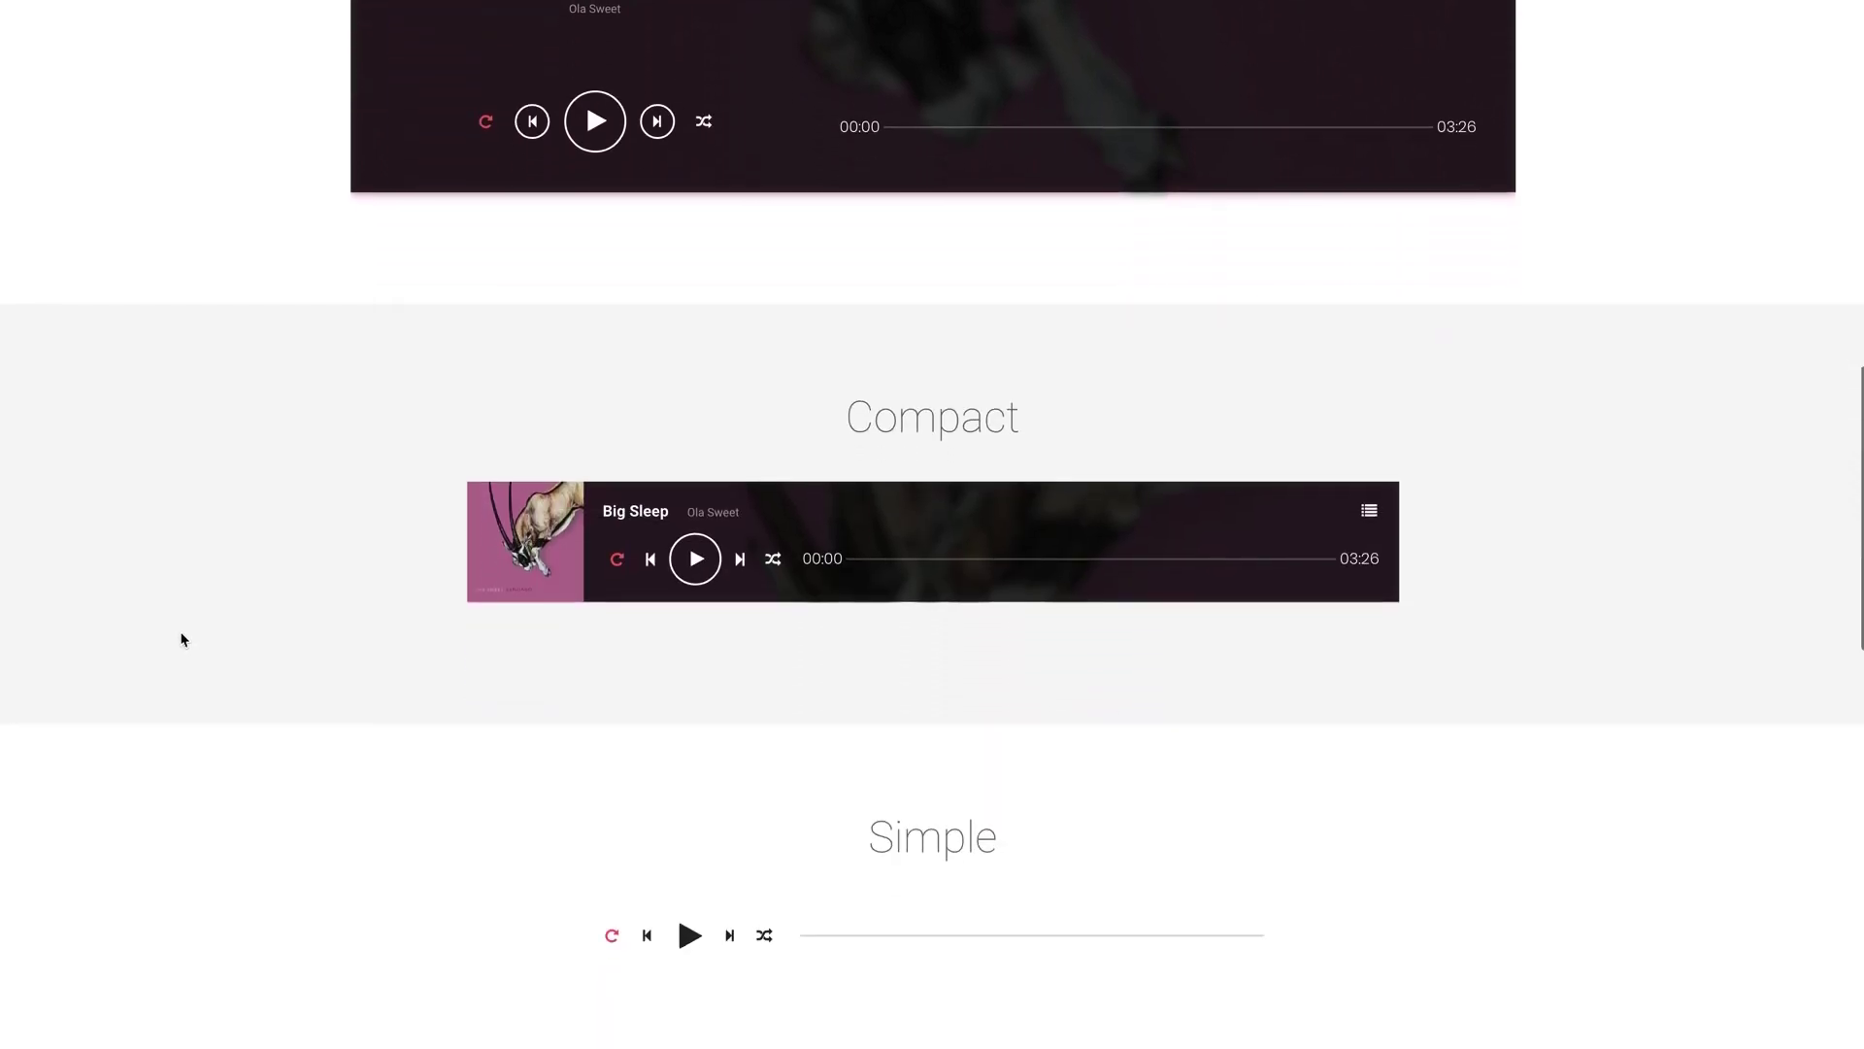
scroll(182, 639, "up", 10)
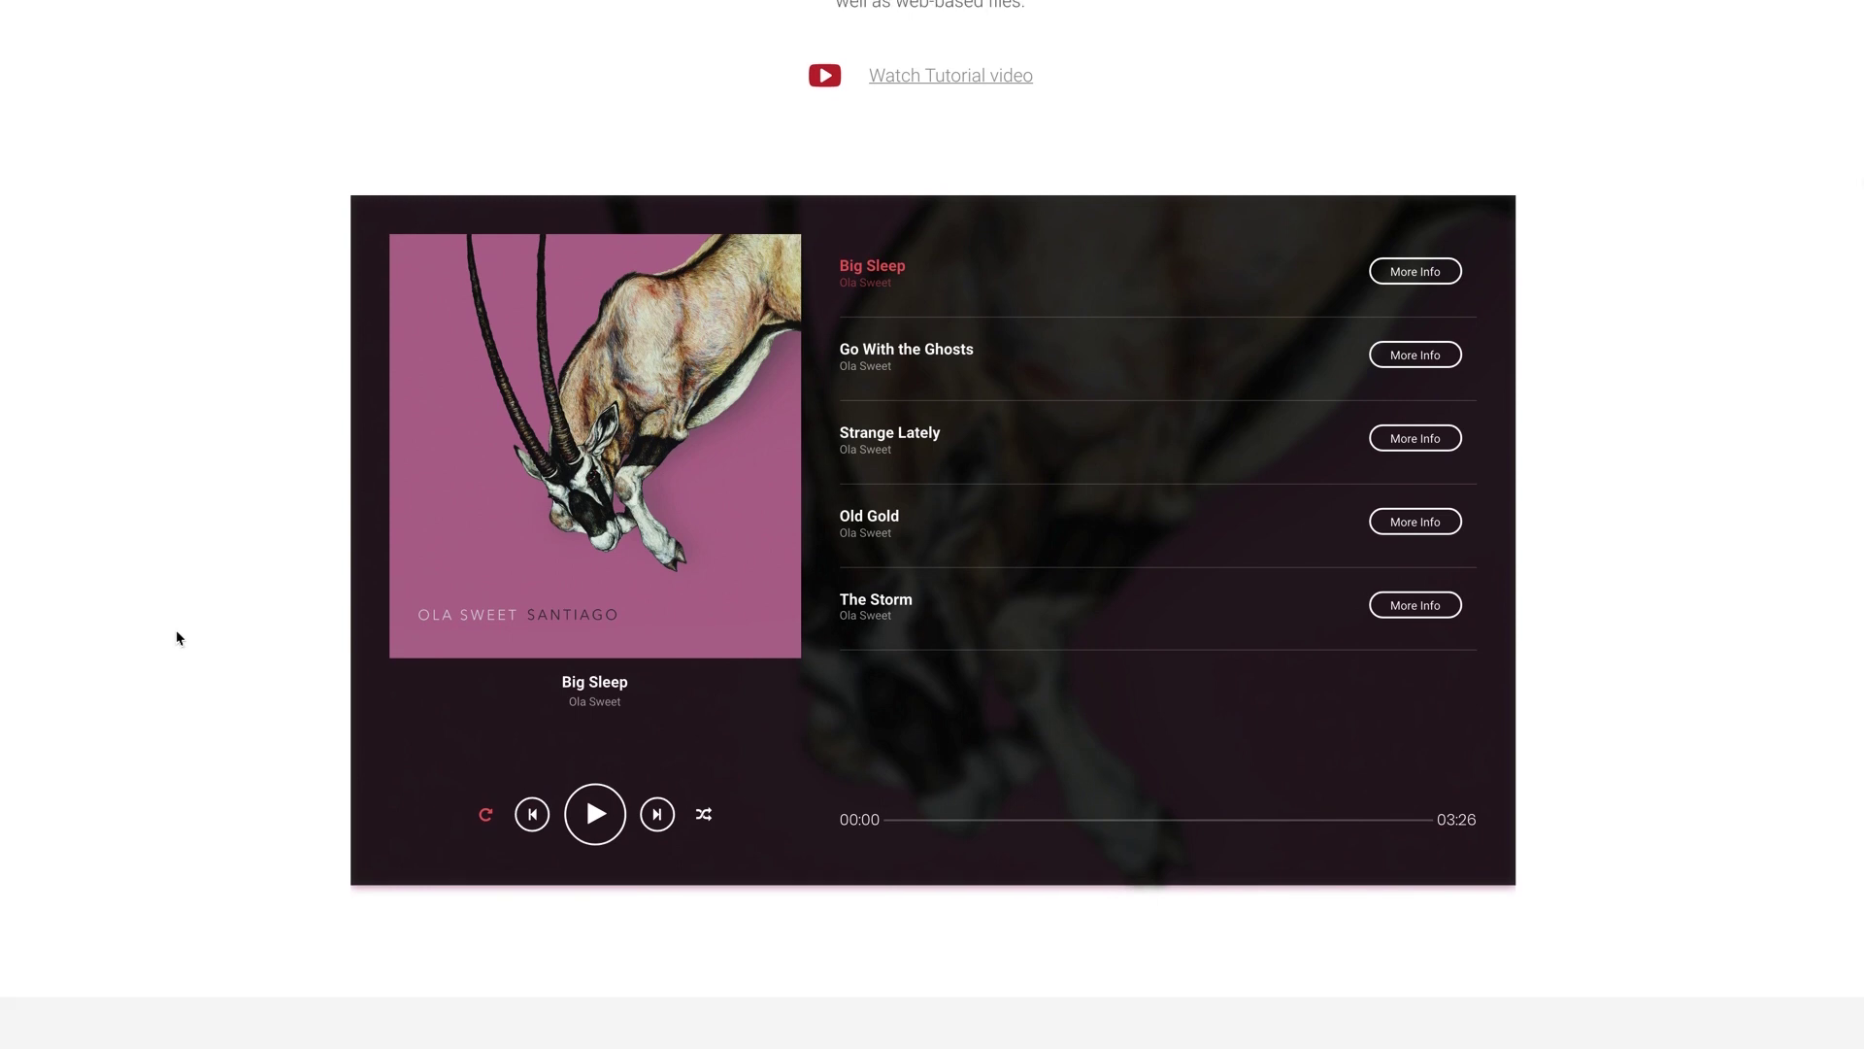
scroll(180, 638, "up", 1)
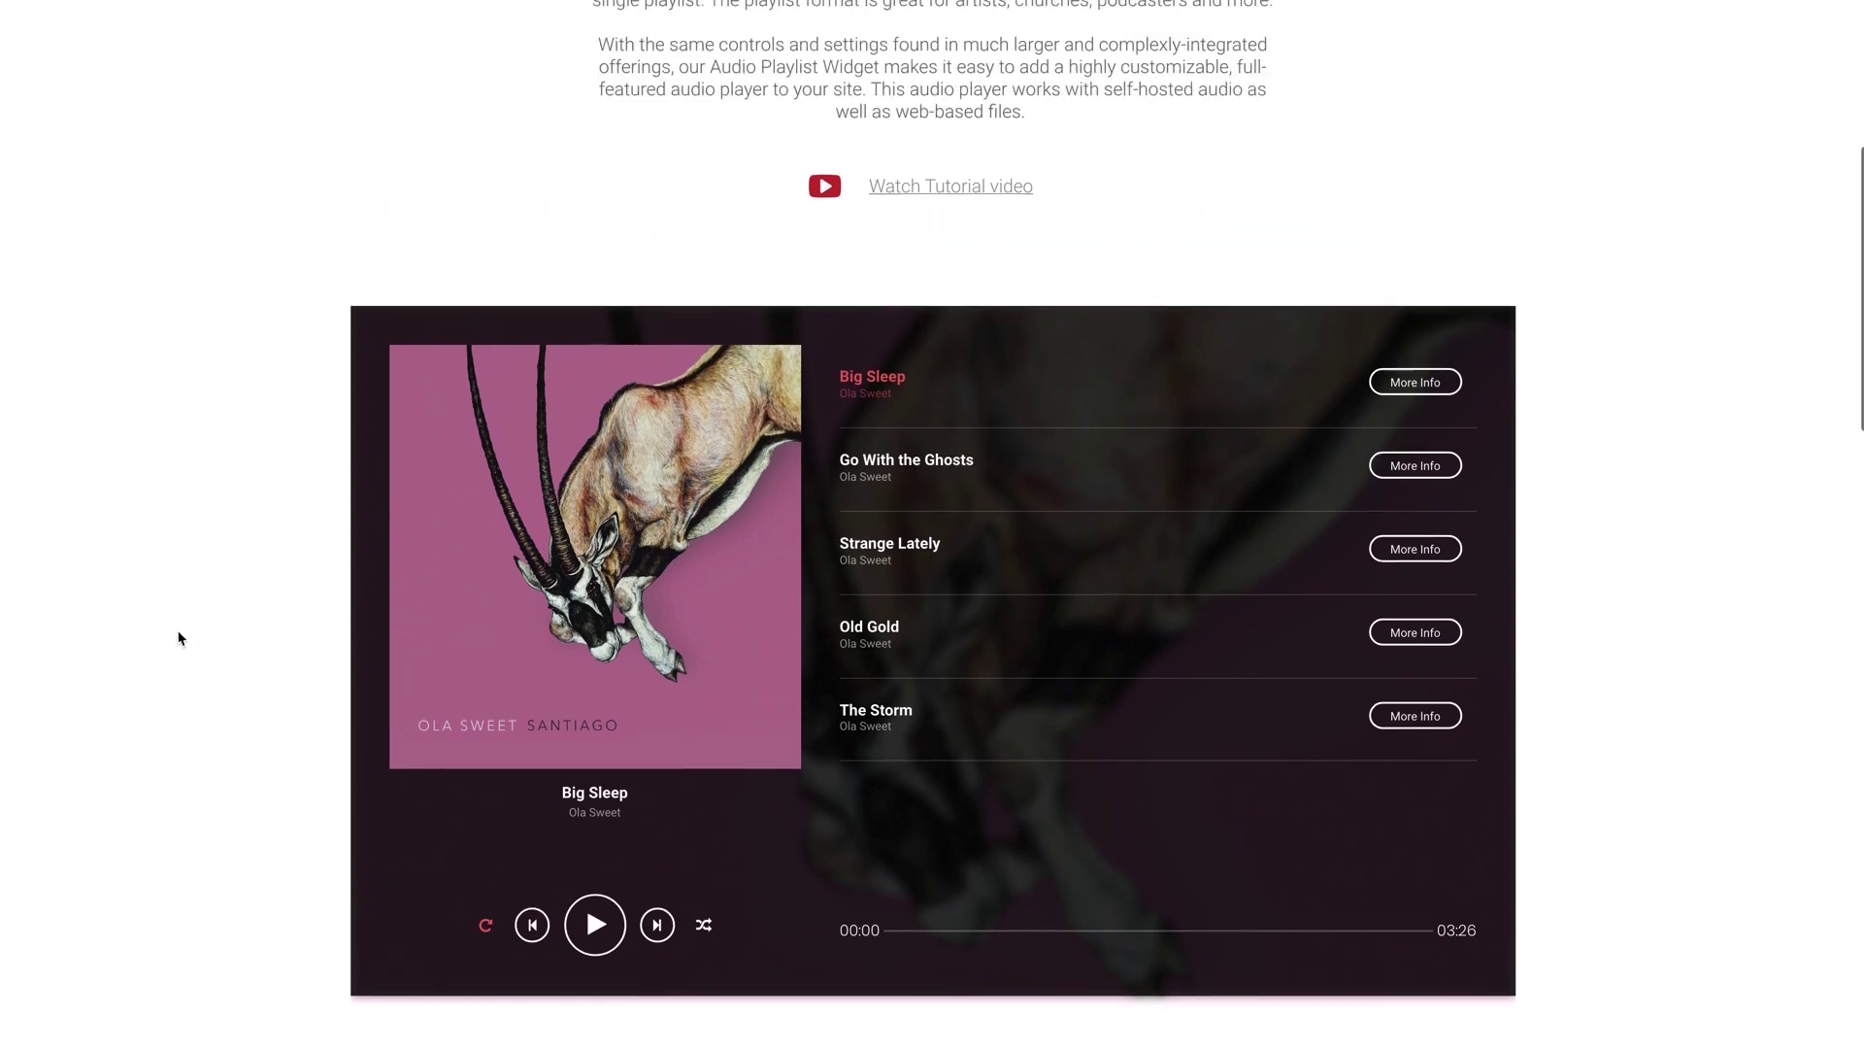
scroll(180, 637, "down", 1)
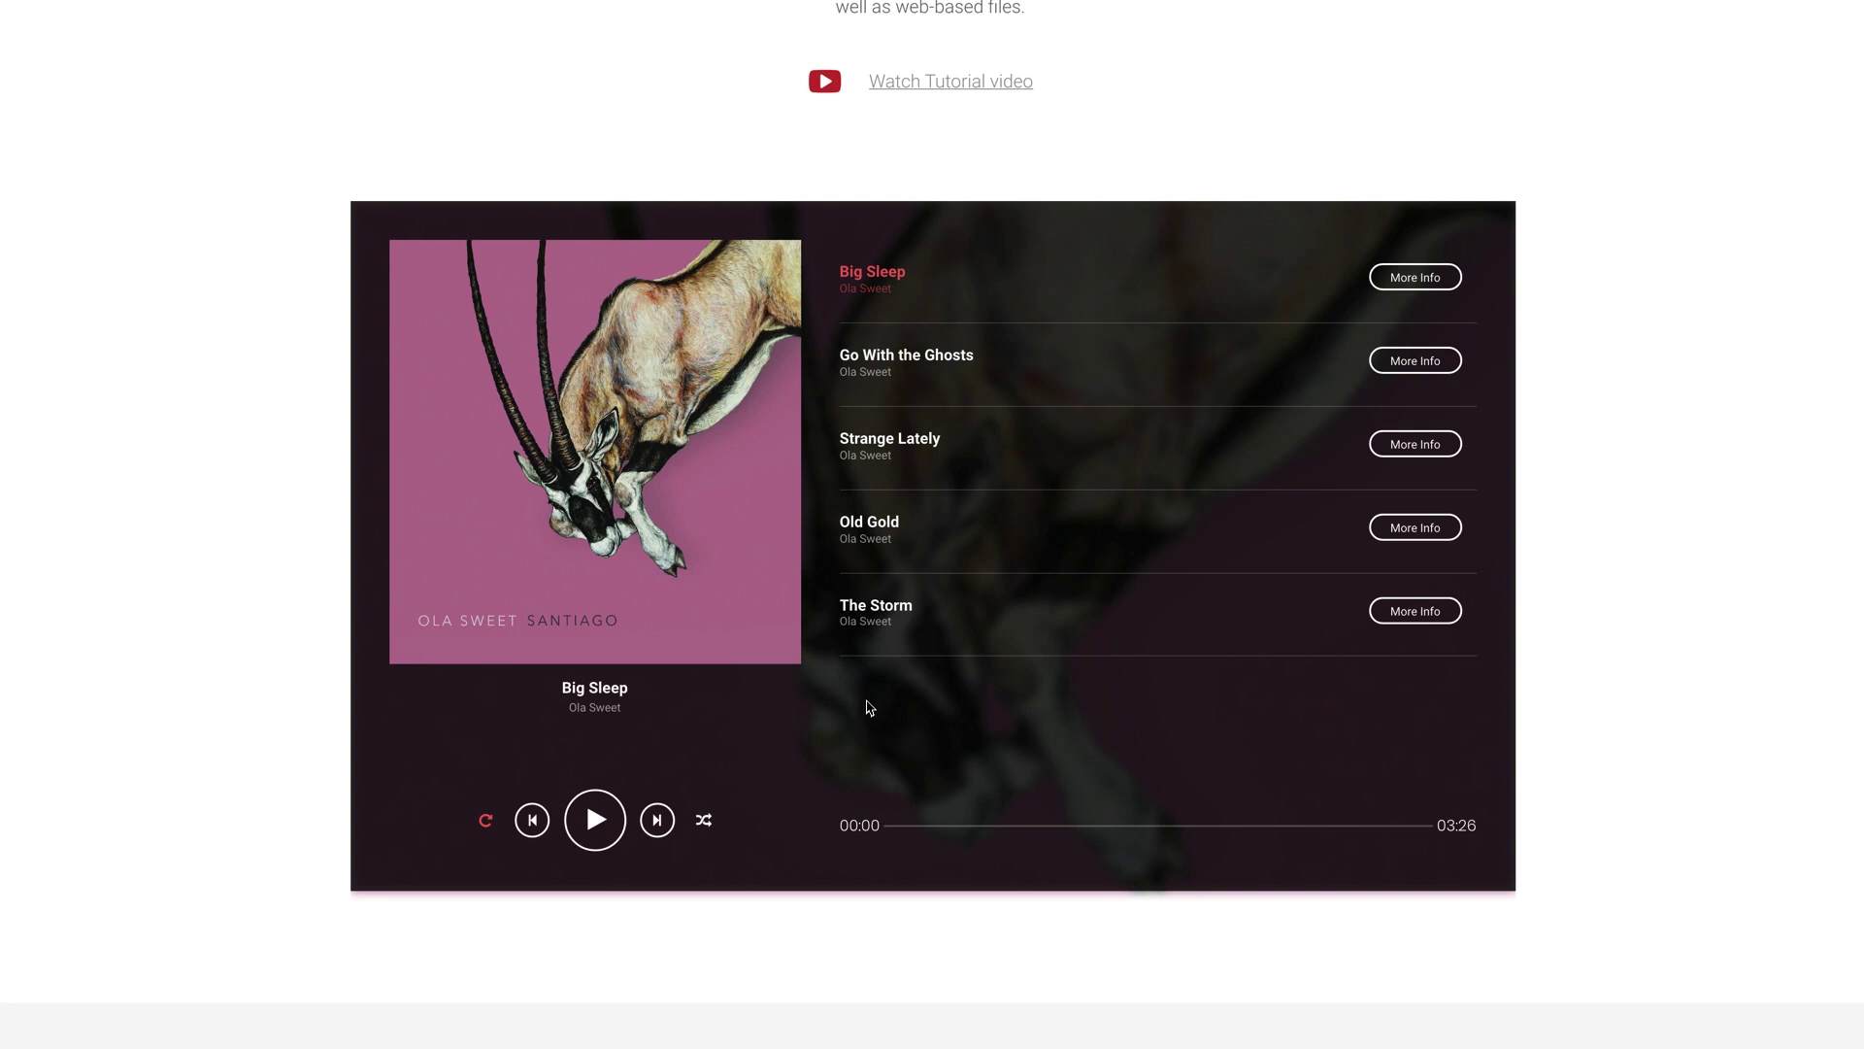
scroll(920, 718, "down", 7)
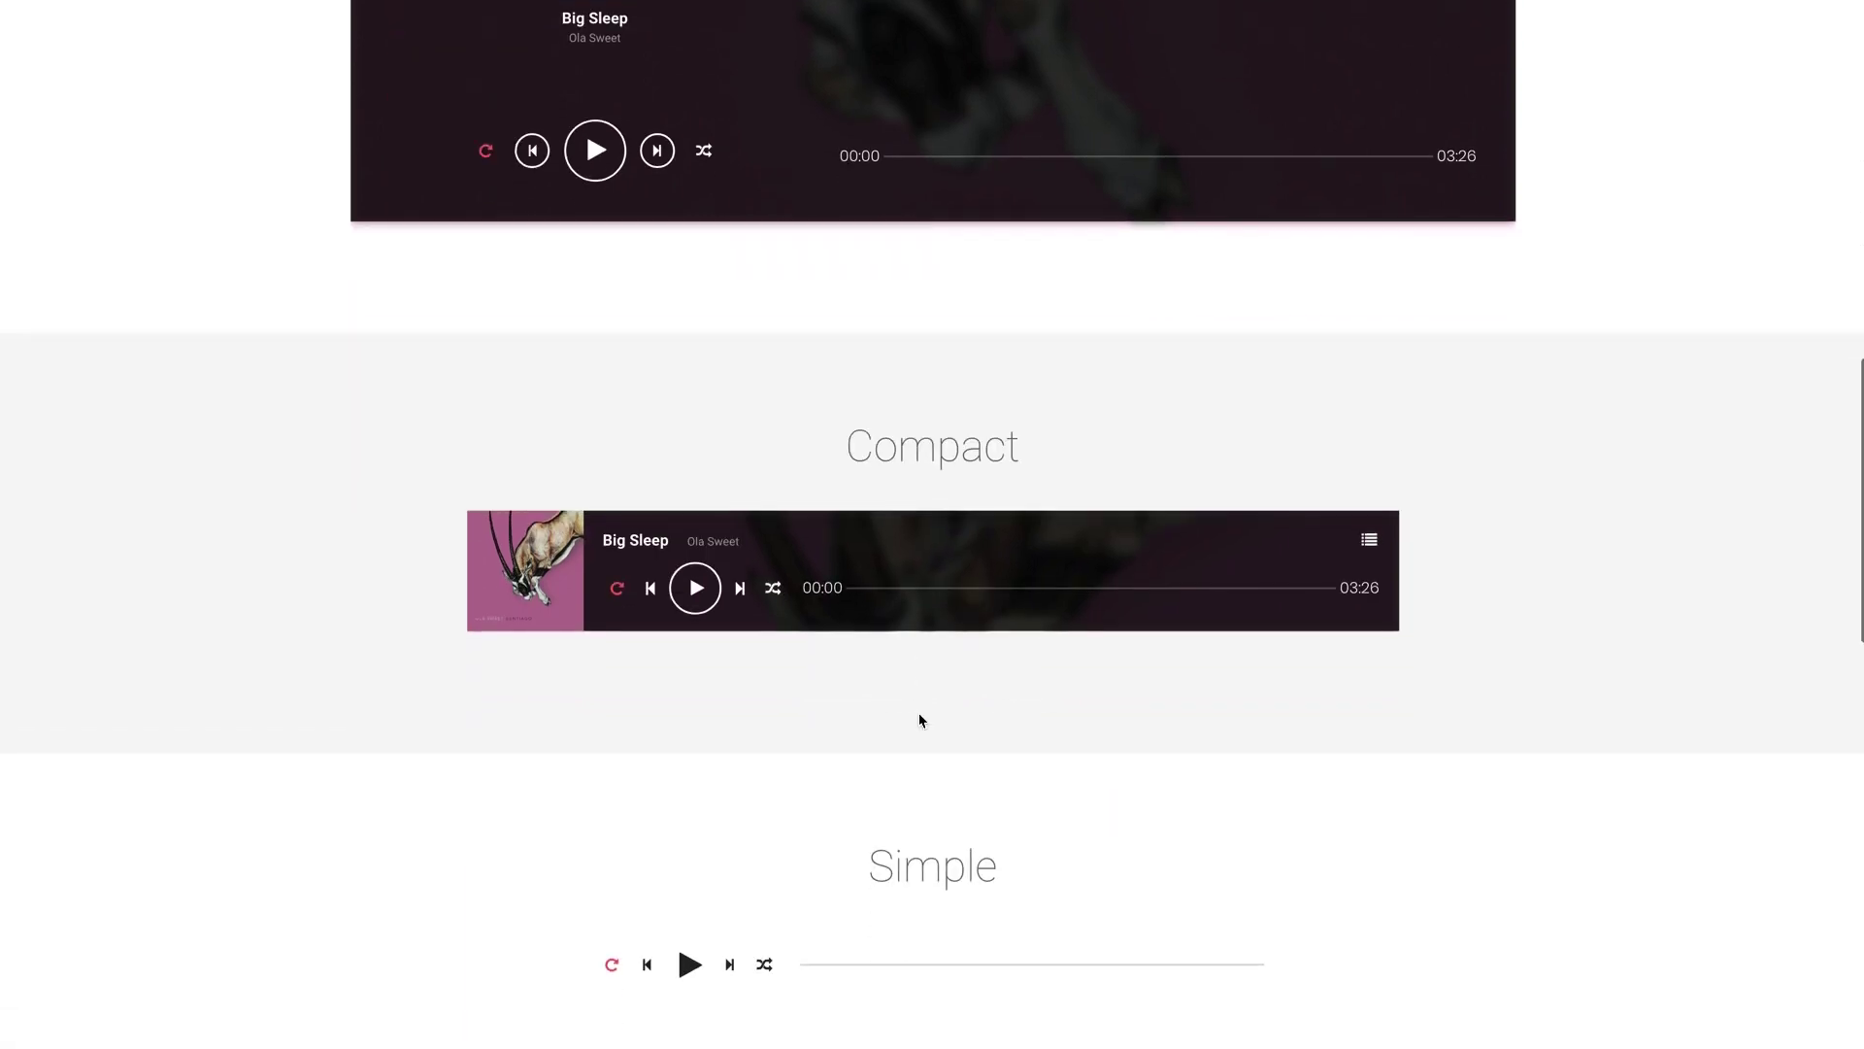
scroll(921, 720, "down", 12)
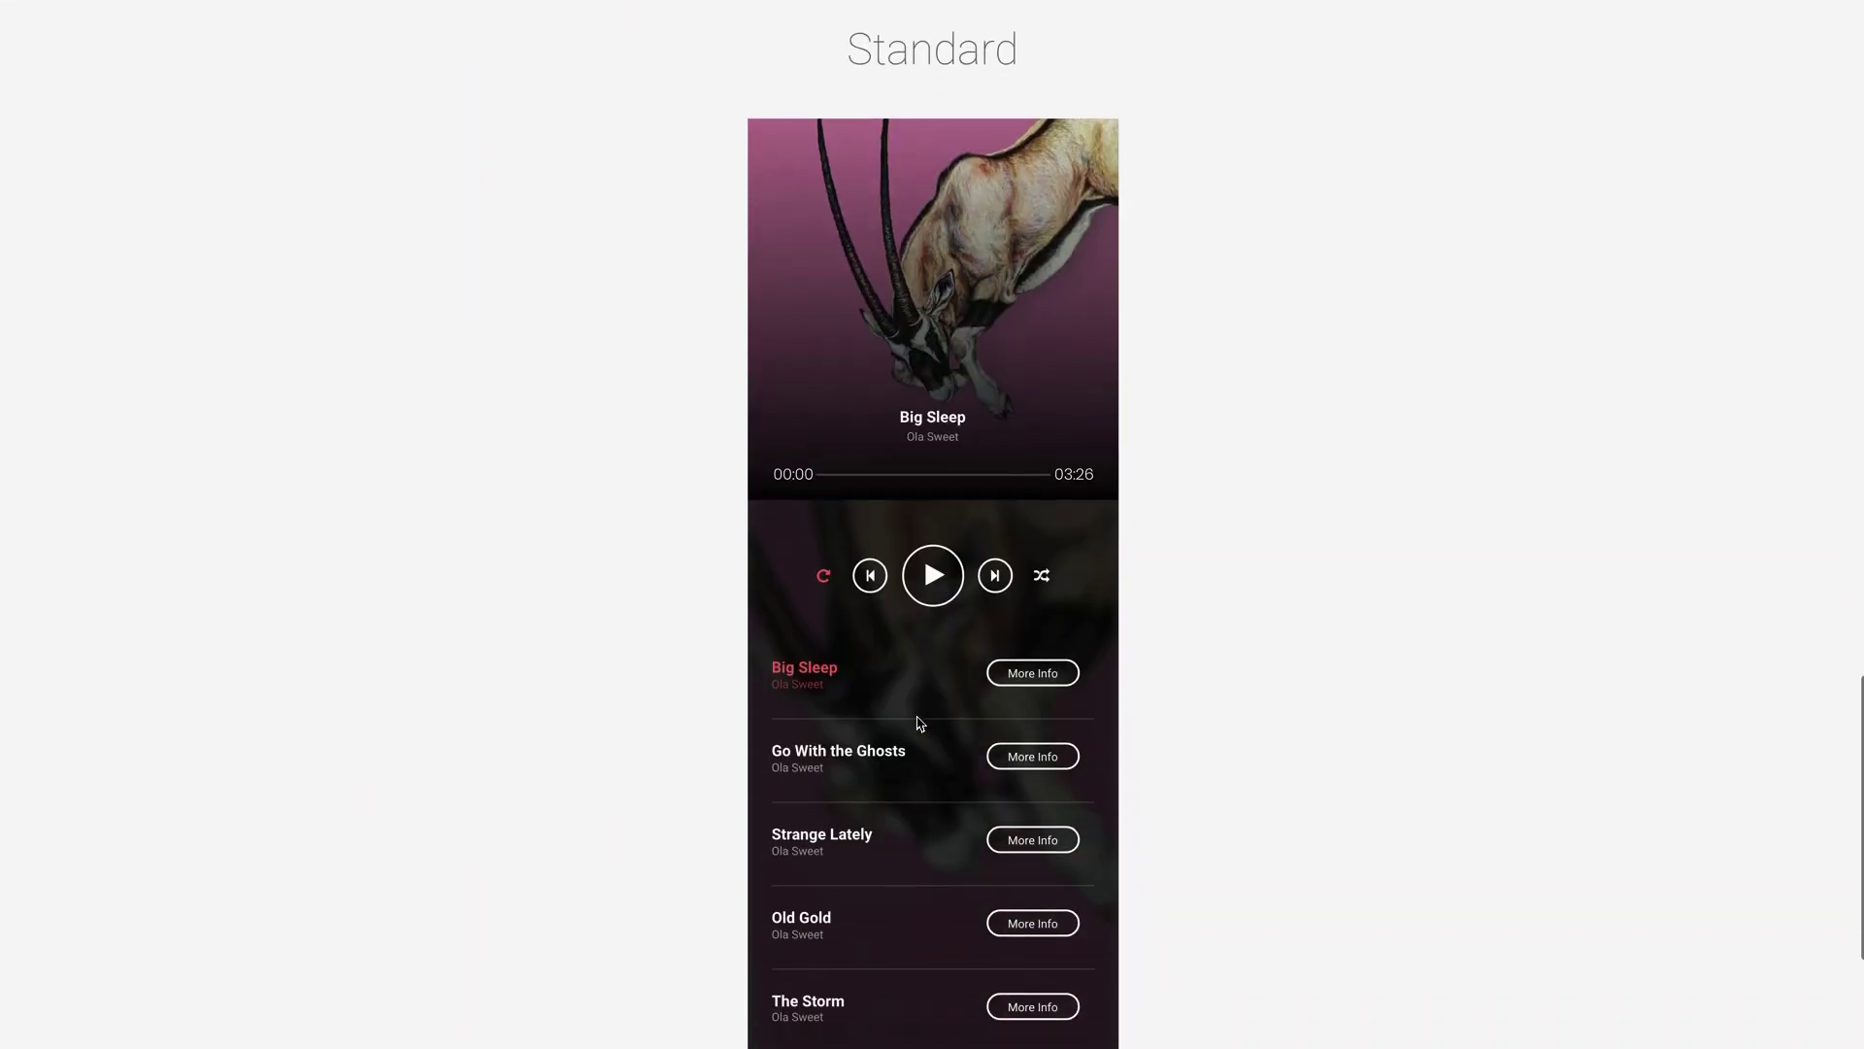
scroll(714, 724, "up", 4)
scroll(713, 724, "up", 12)
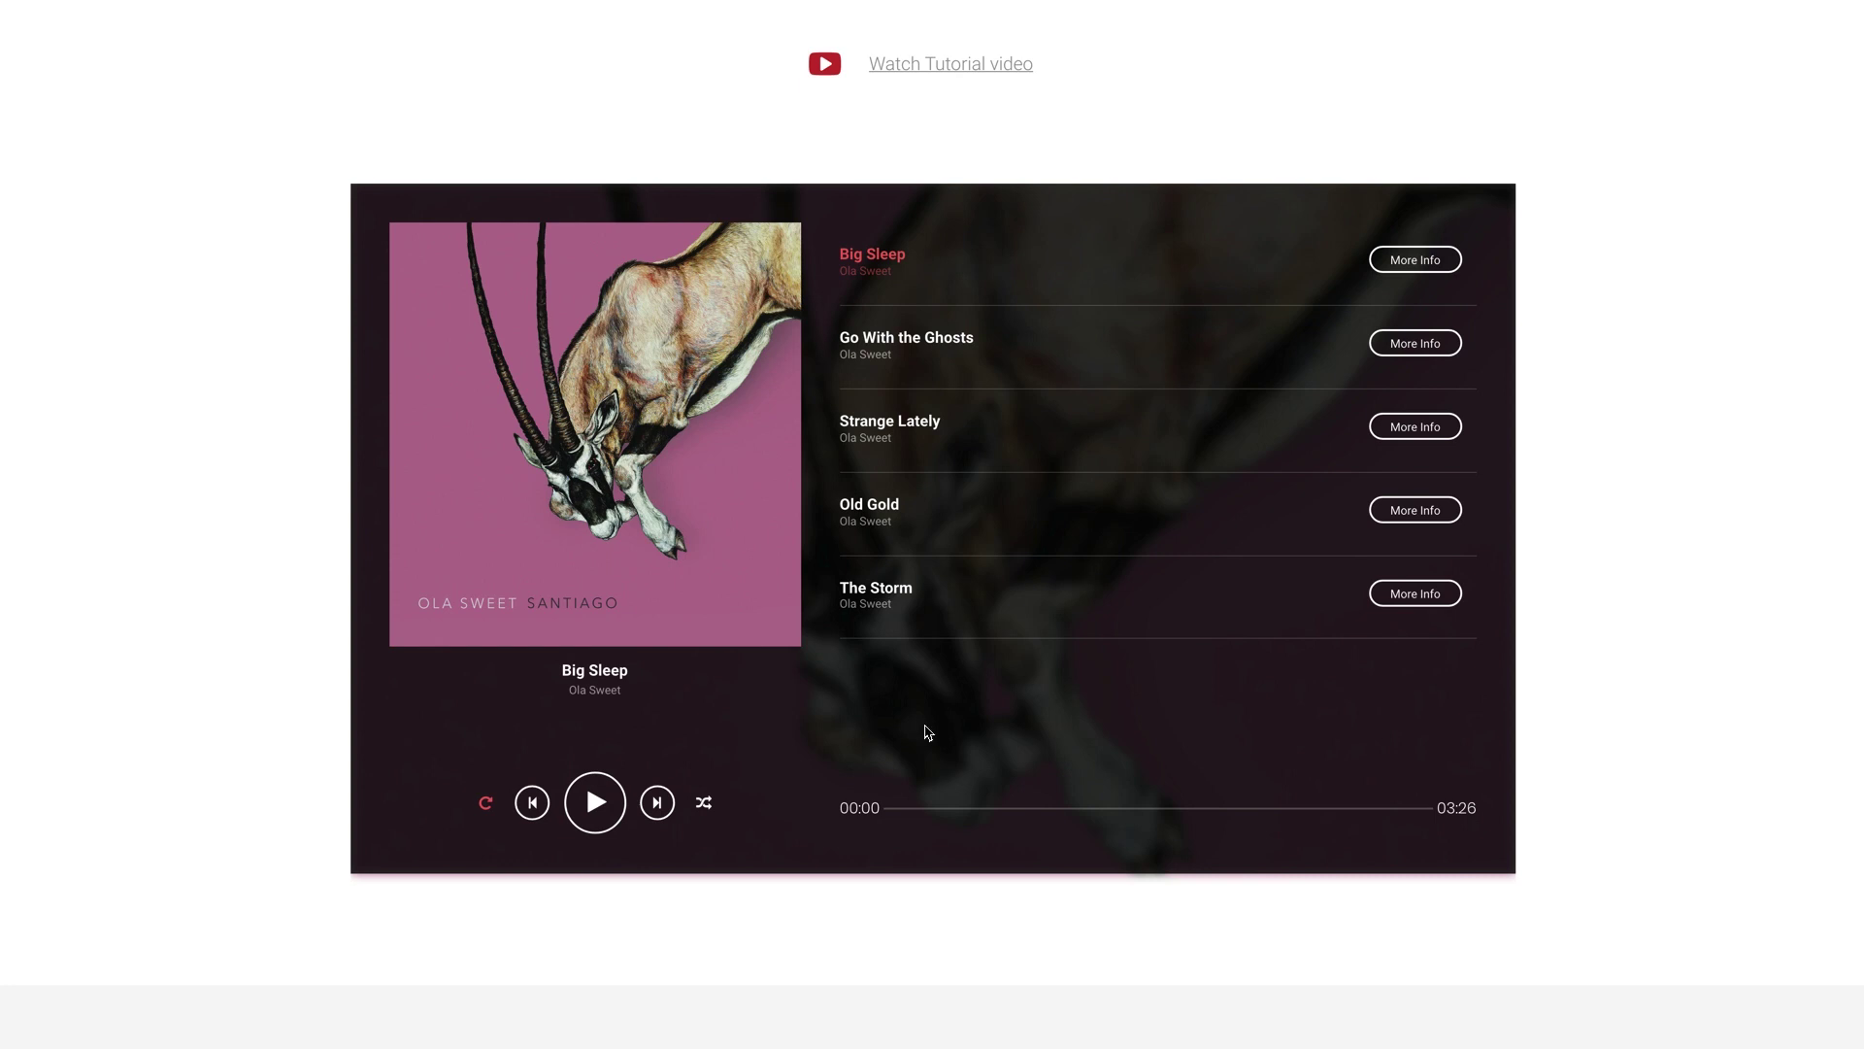
scroll(205, 757, "down", 4)
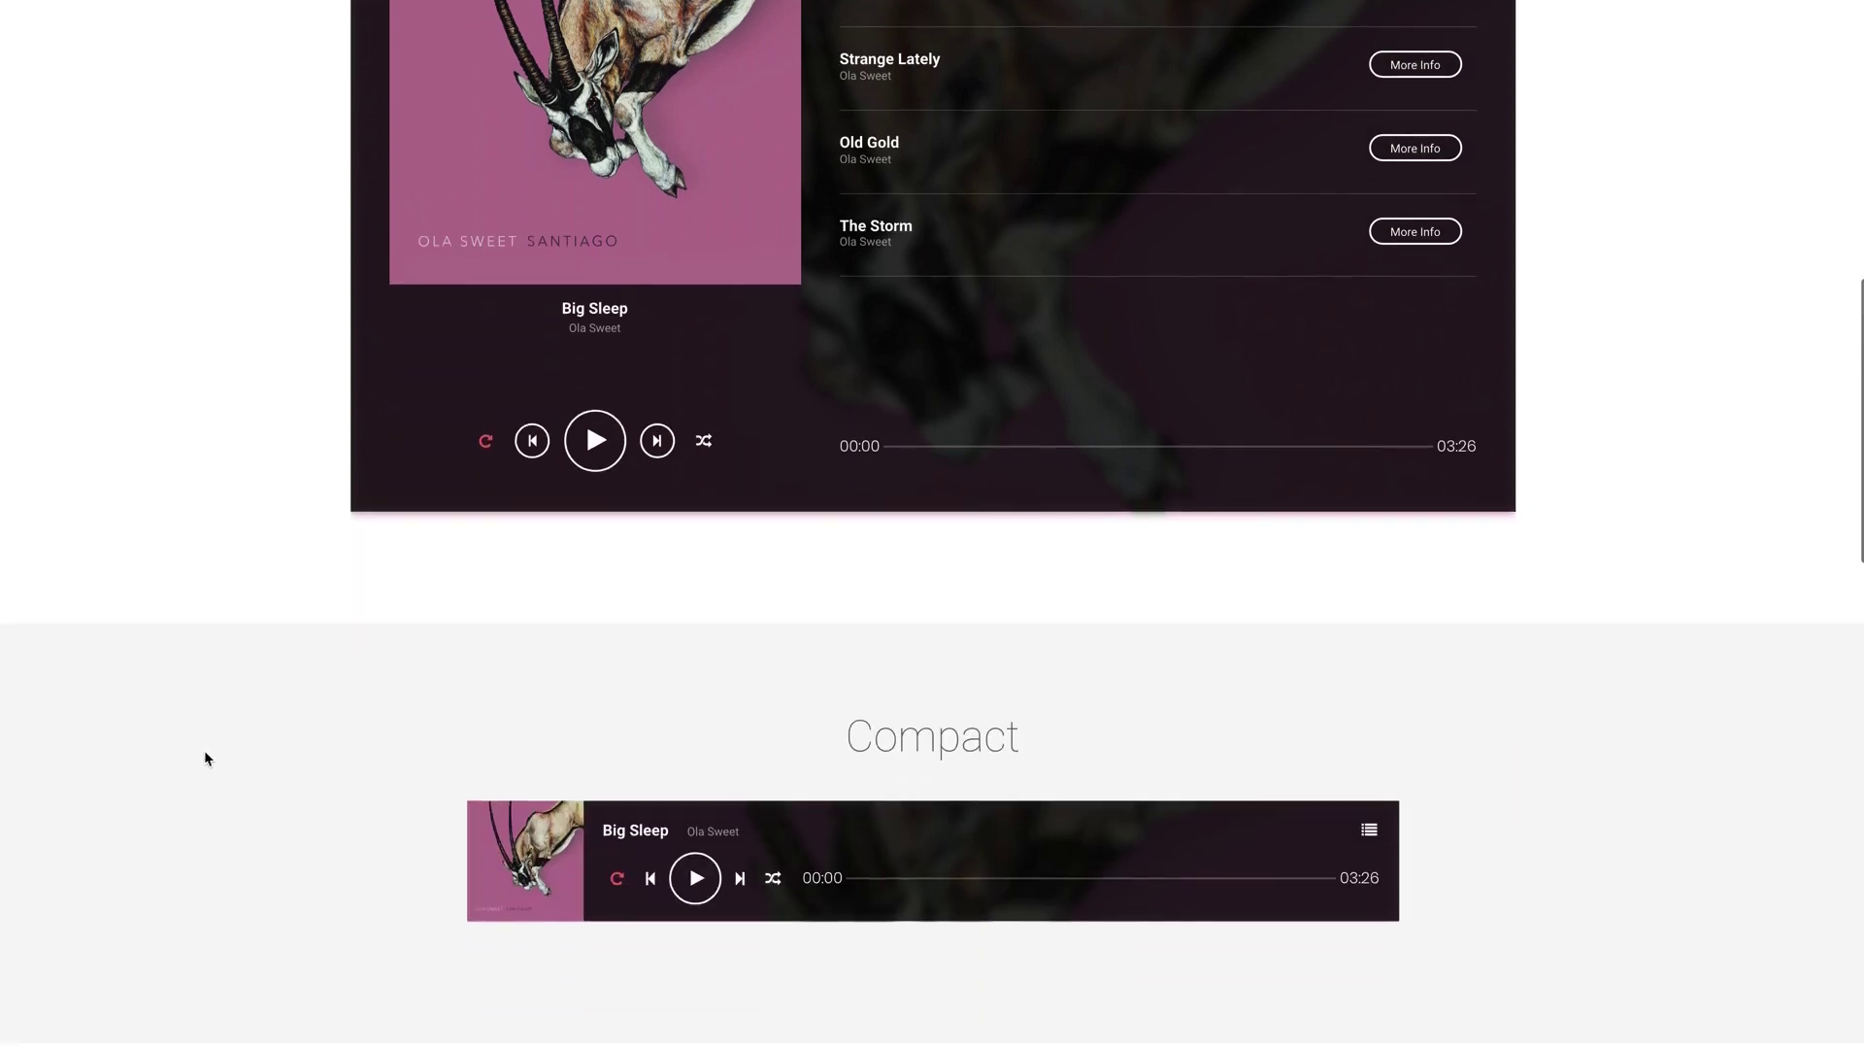
scroll(206, 757, "down", 2)
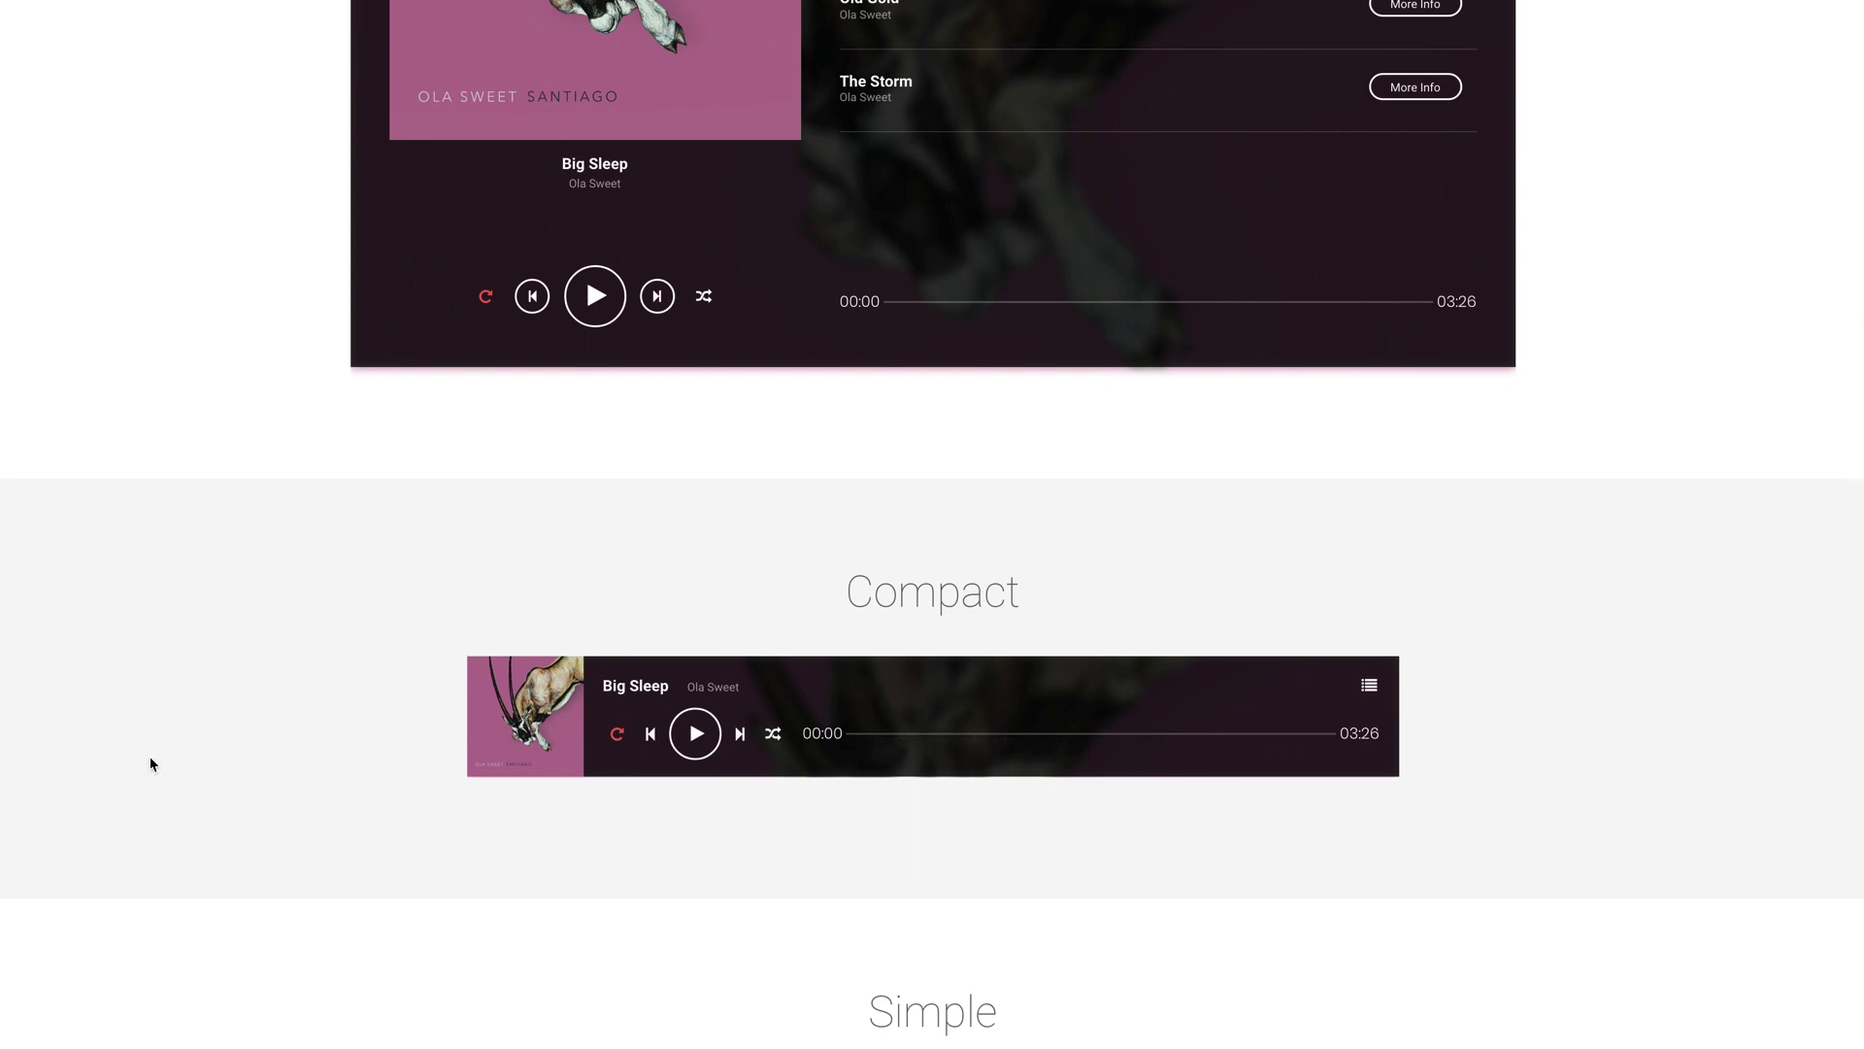
scroll(151, 764, "up", 3)
scroll(147, 765, "up", 2)
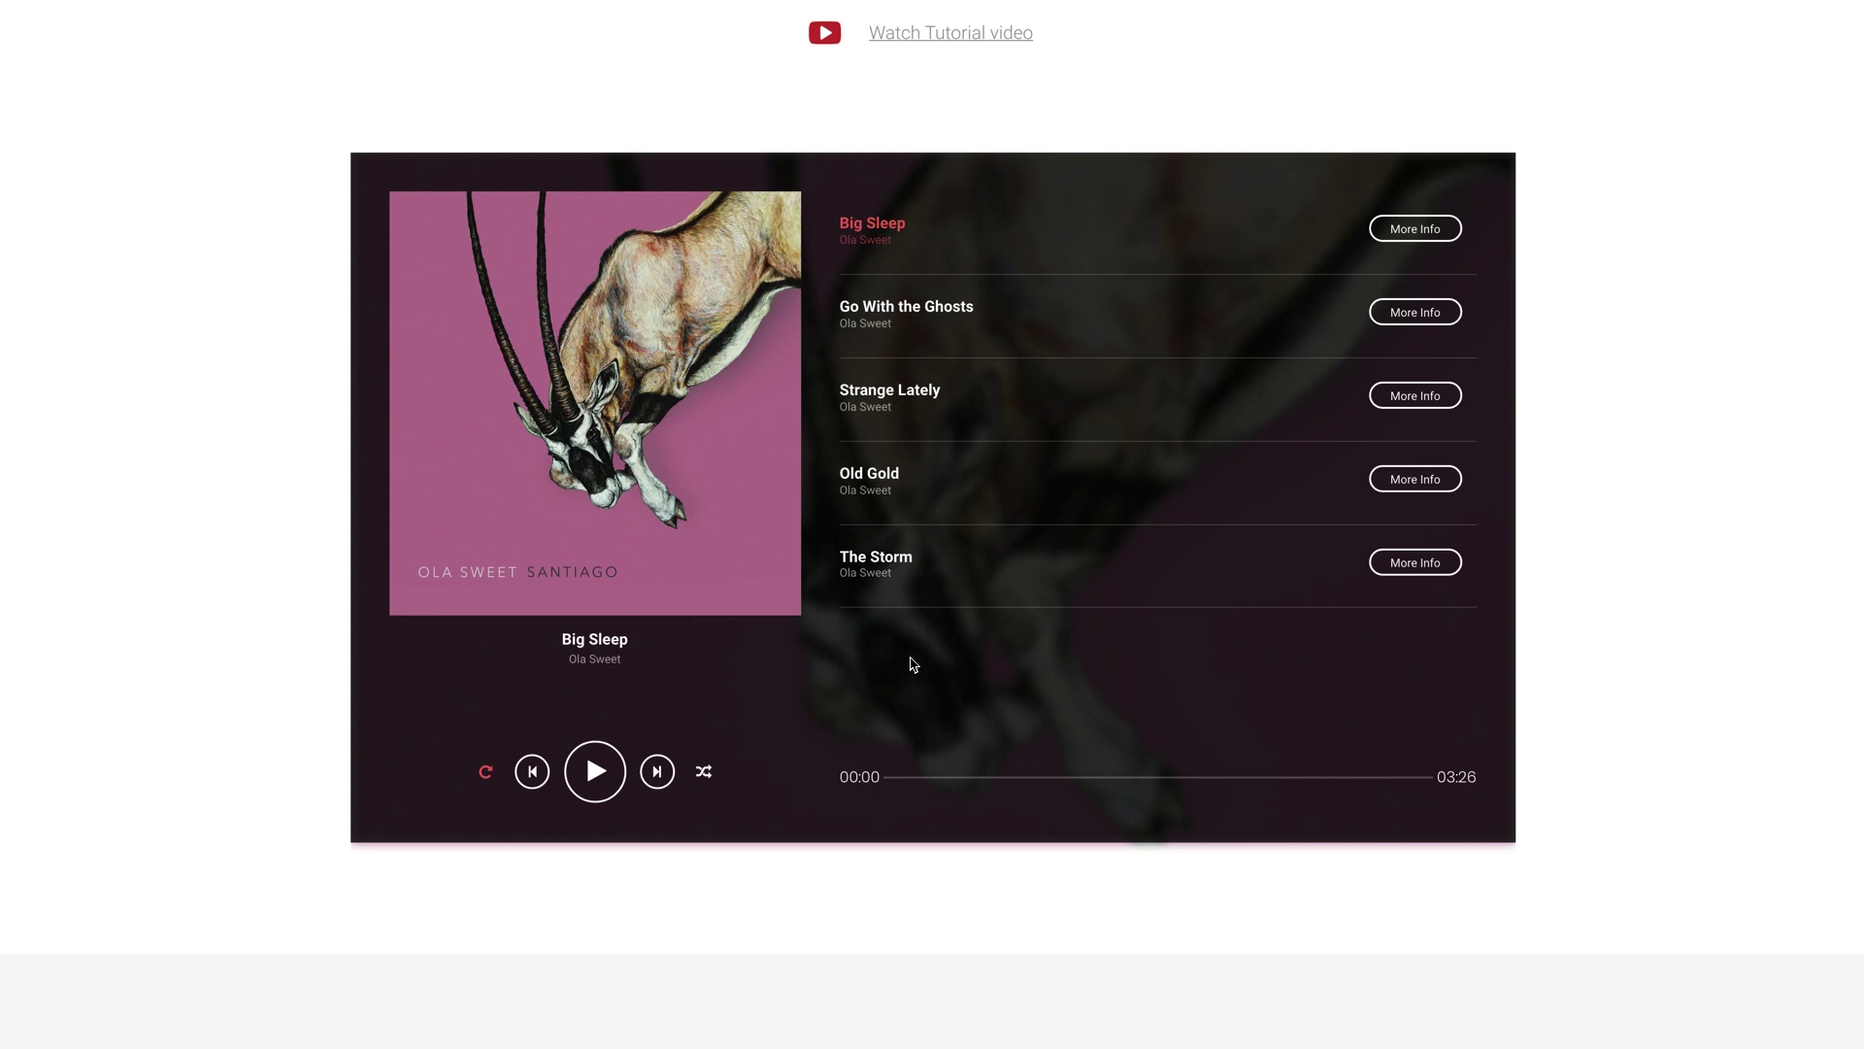
scroll(913, 664, "down", 7)
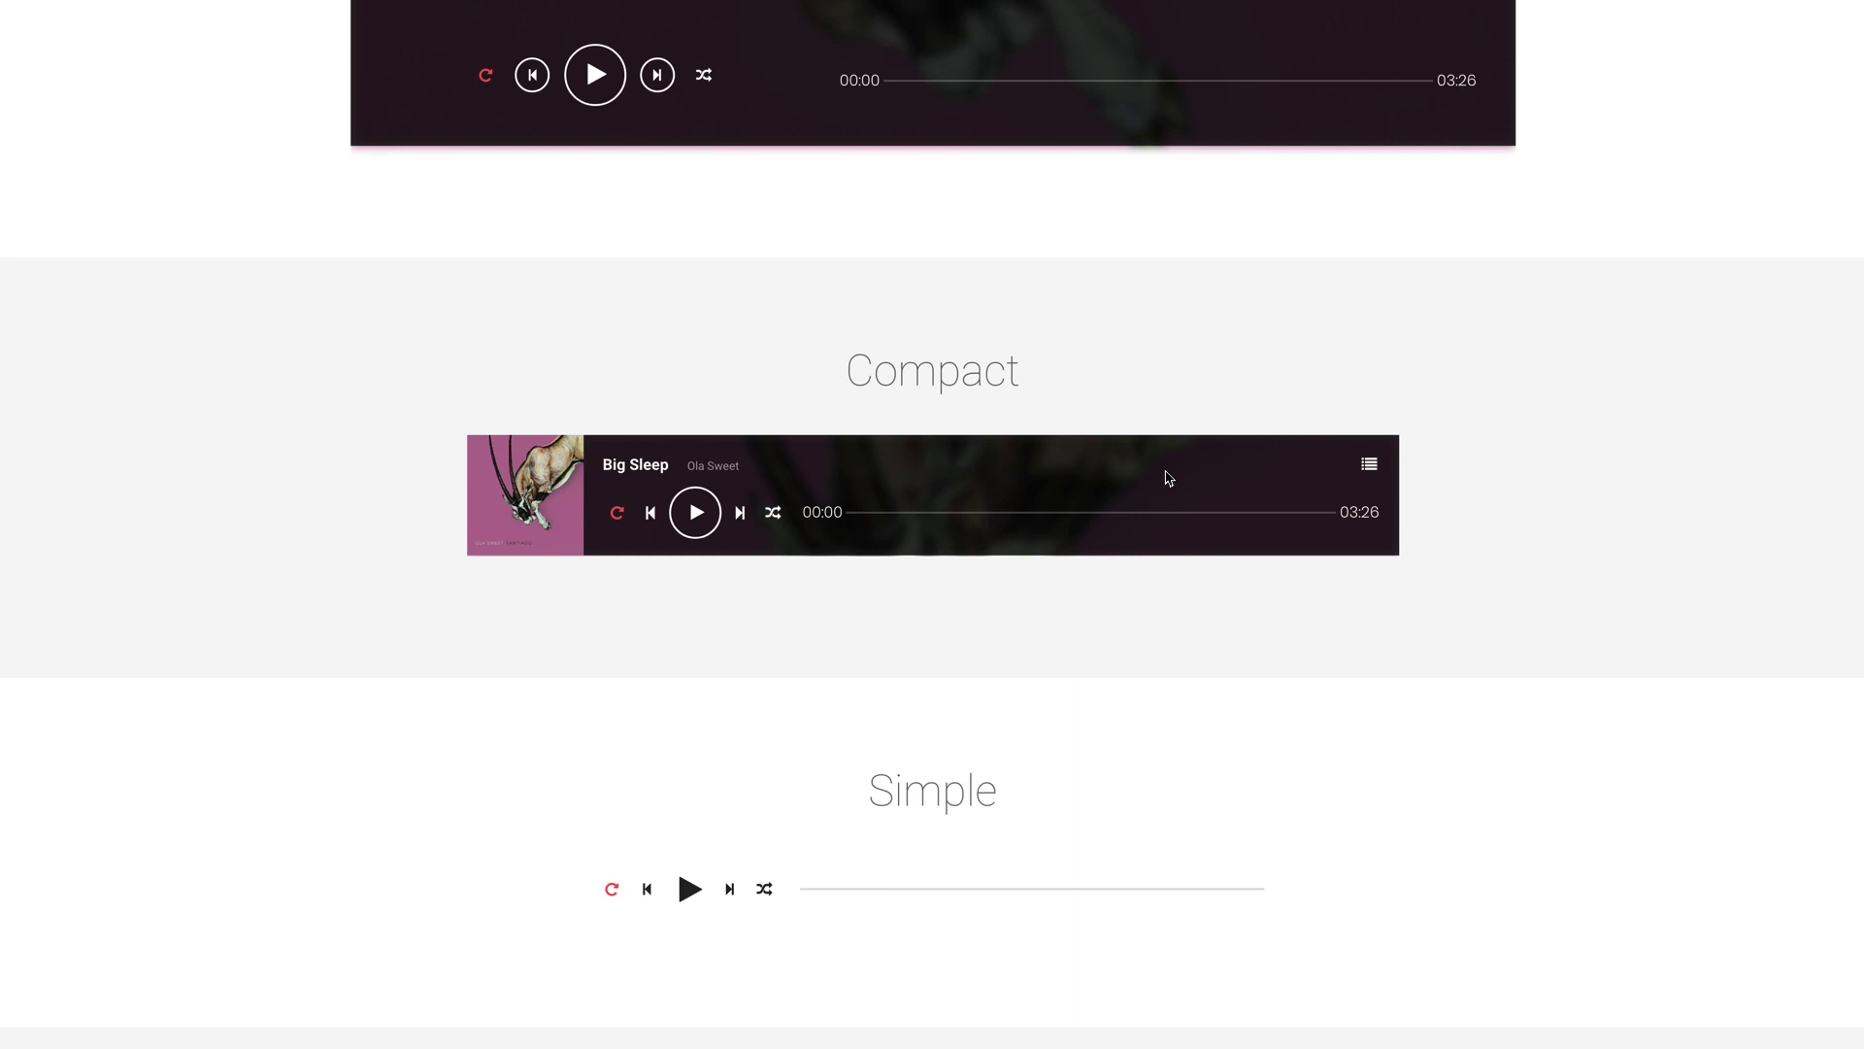
left_click(1370, 467)
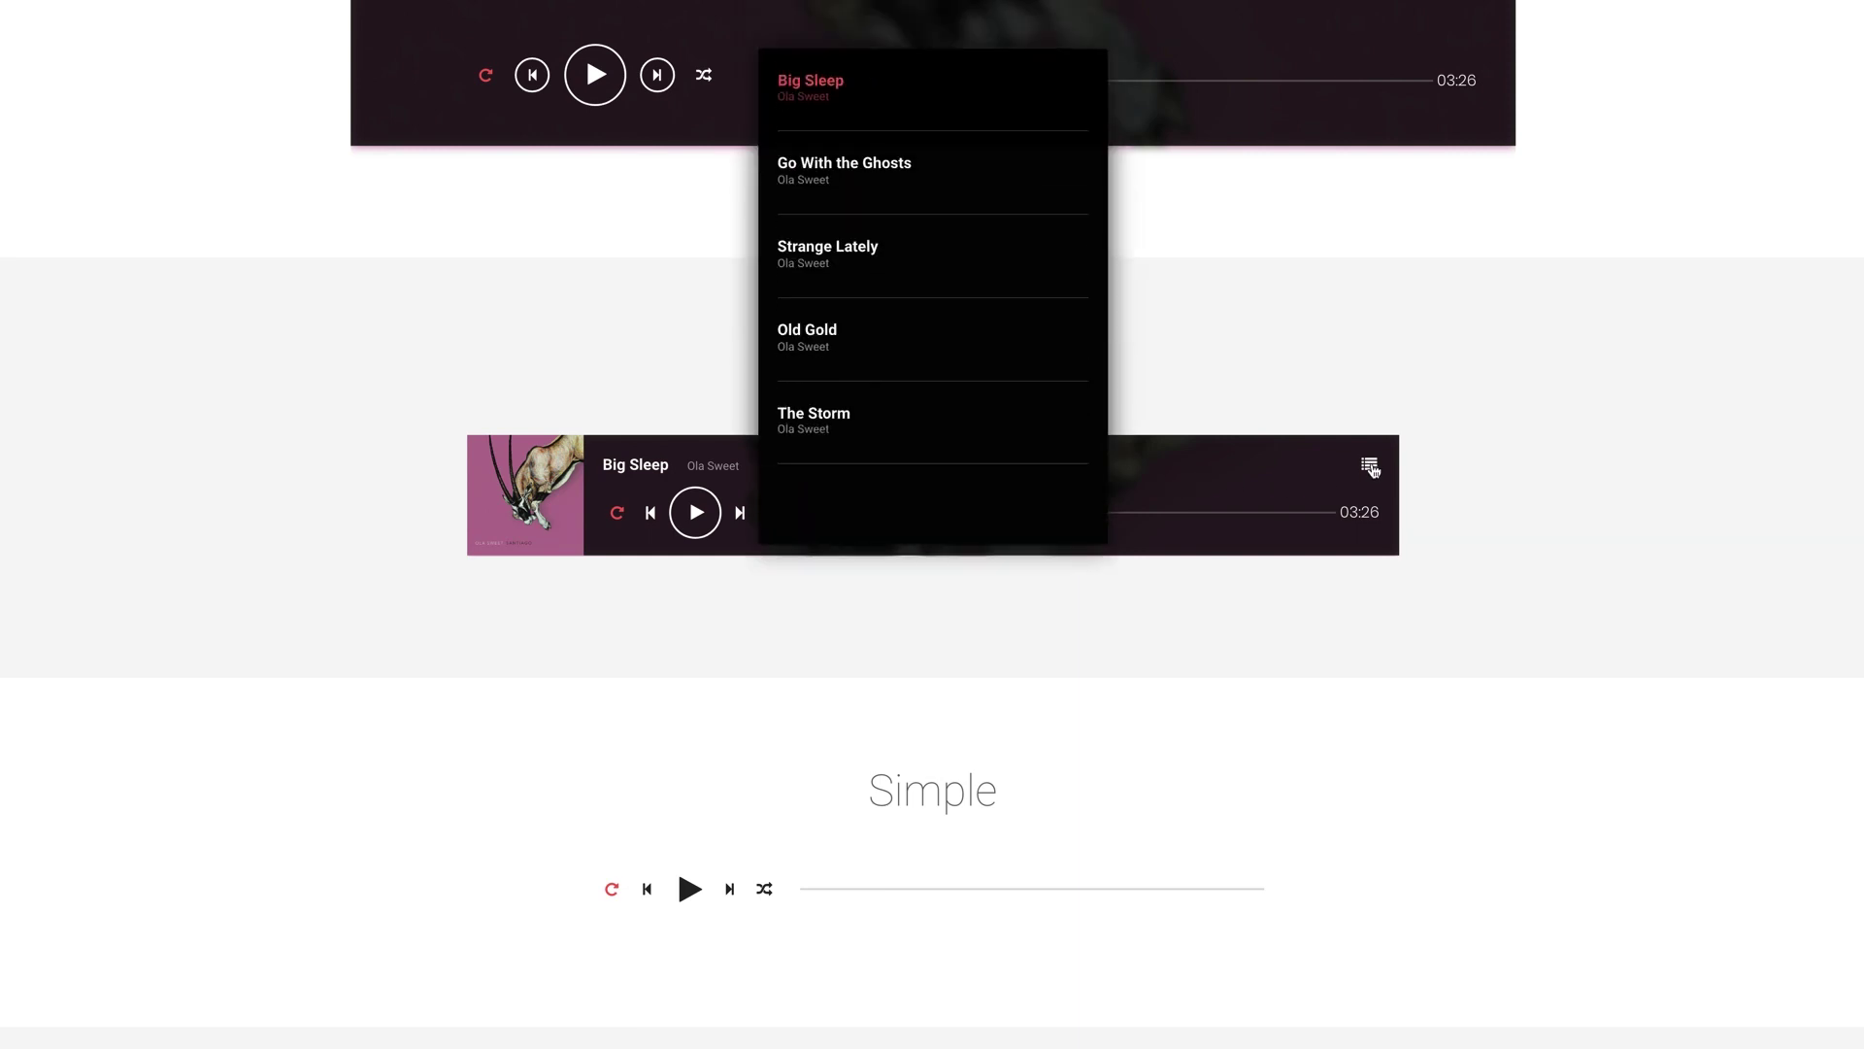
left_click(1319, 353)
scroll(1506, 644, "down", 5)
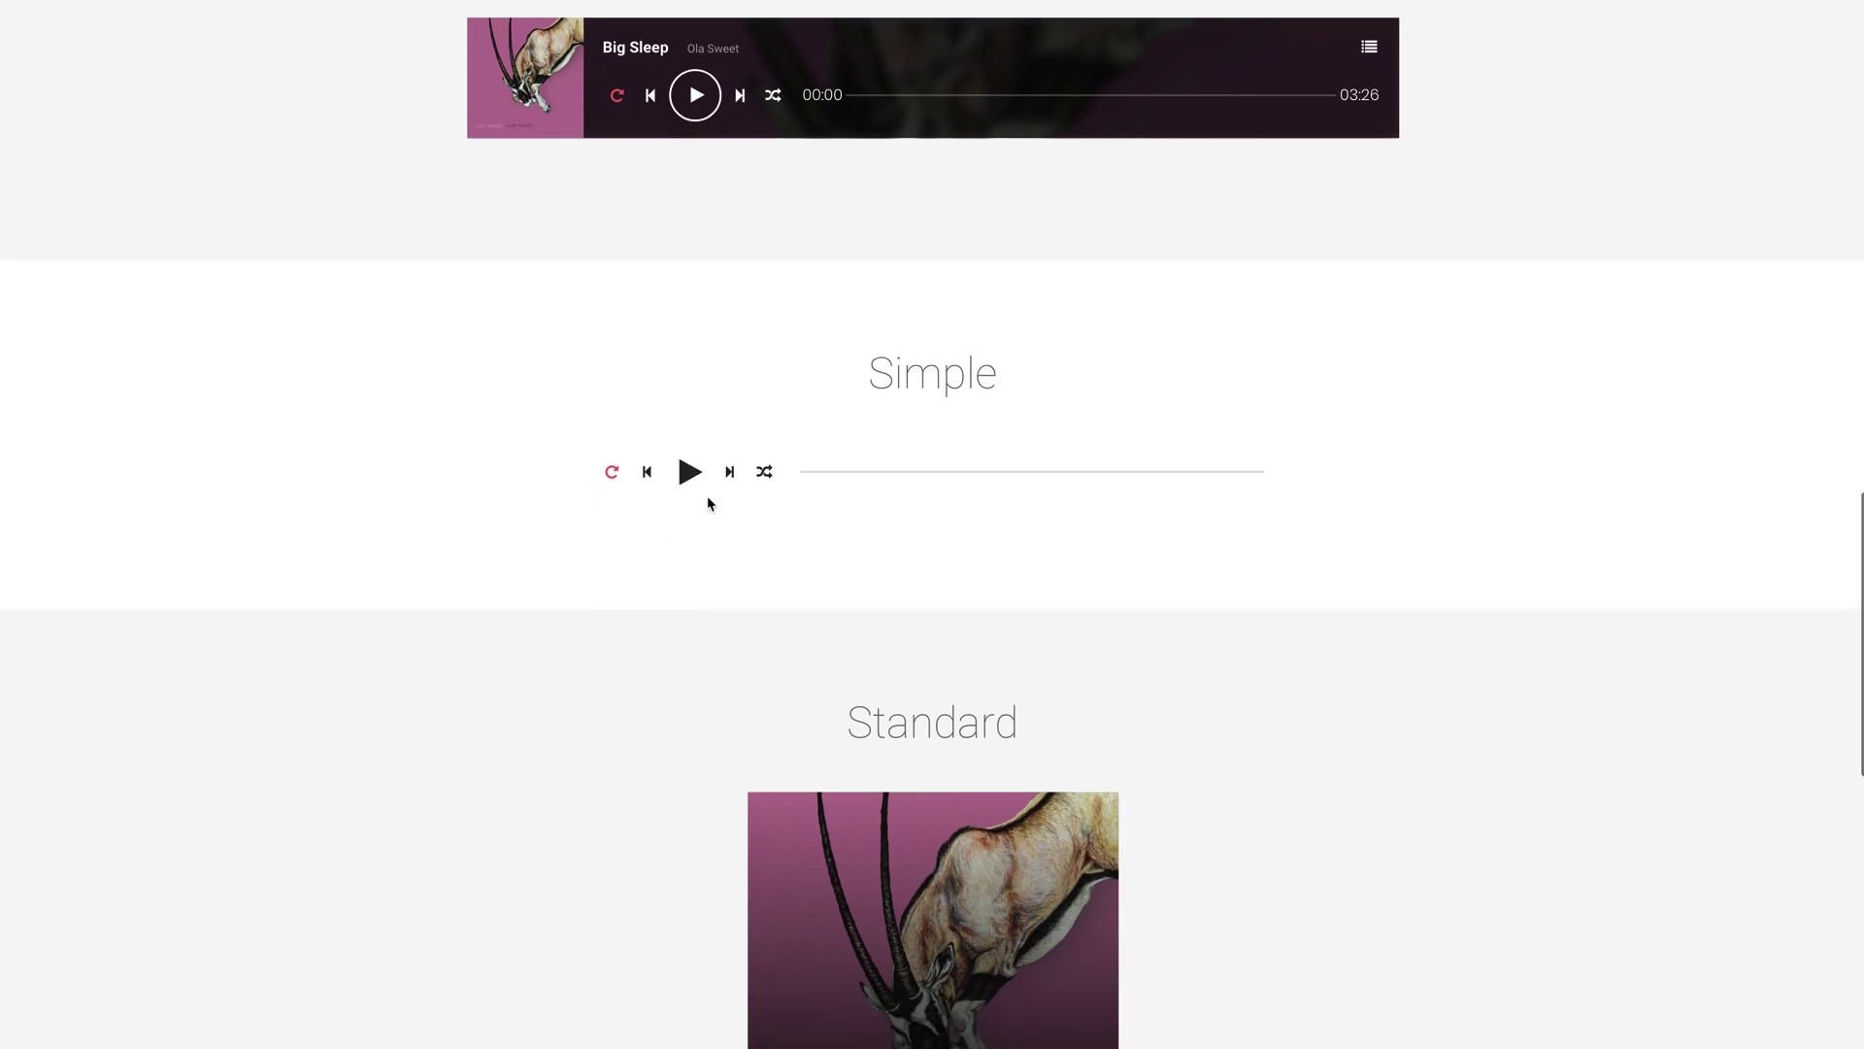
scroll(708, 500, "up", 1)
scroll(558, 762, "down", 7)
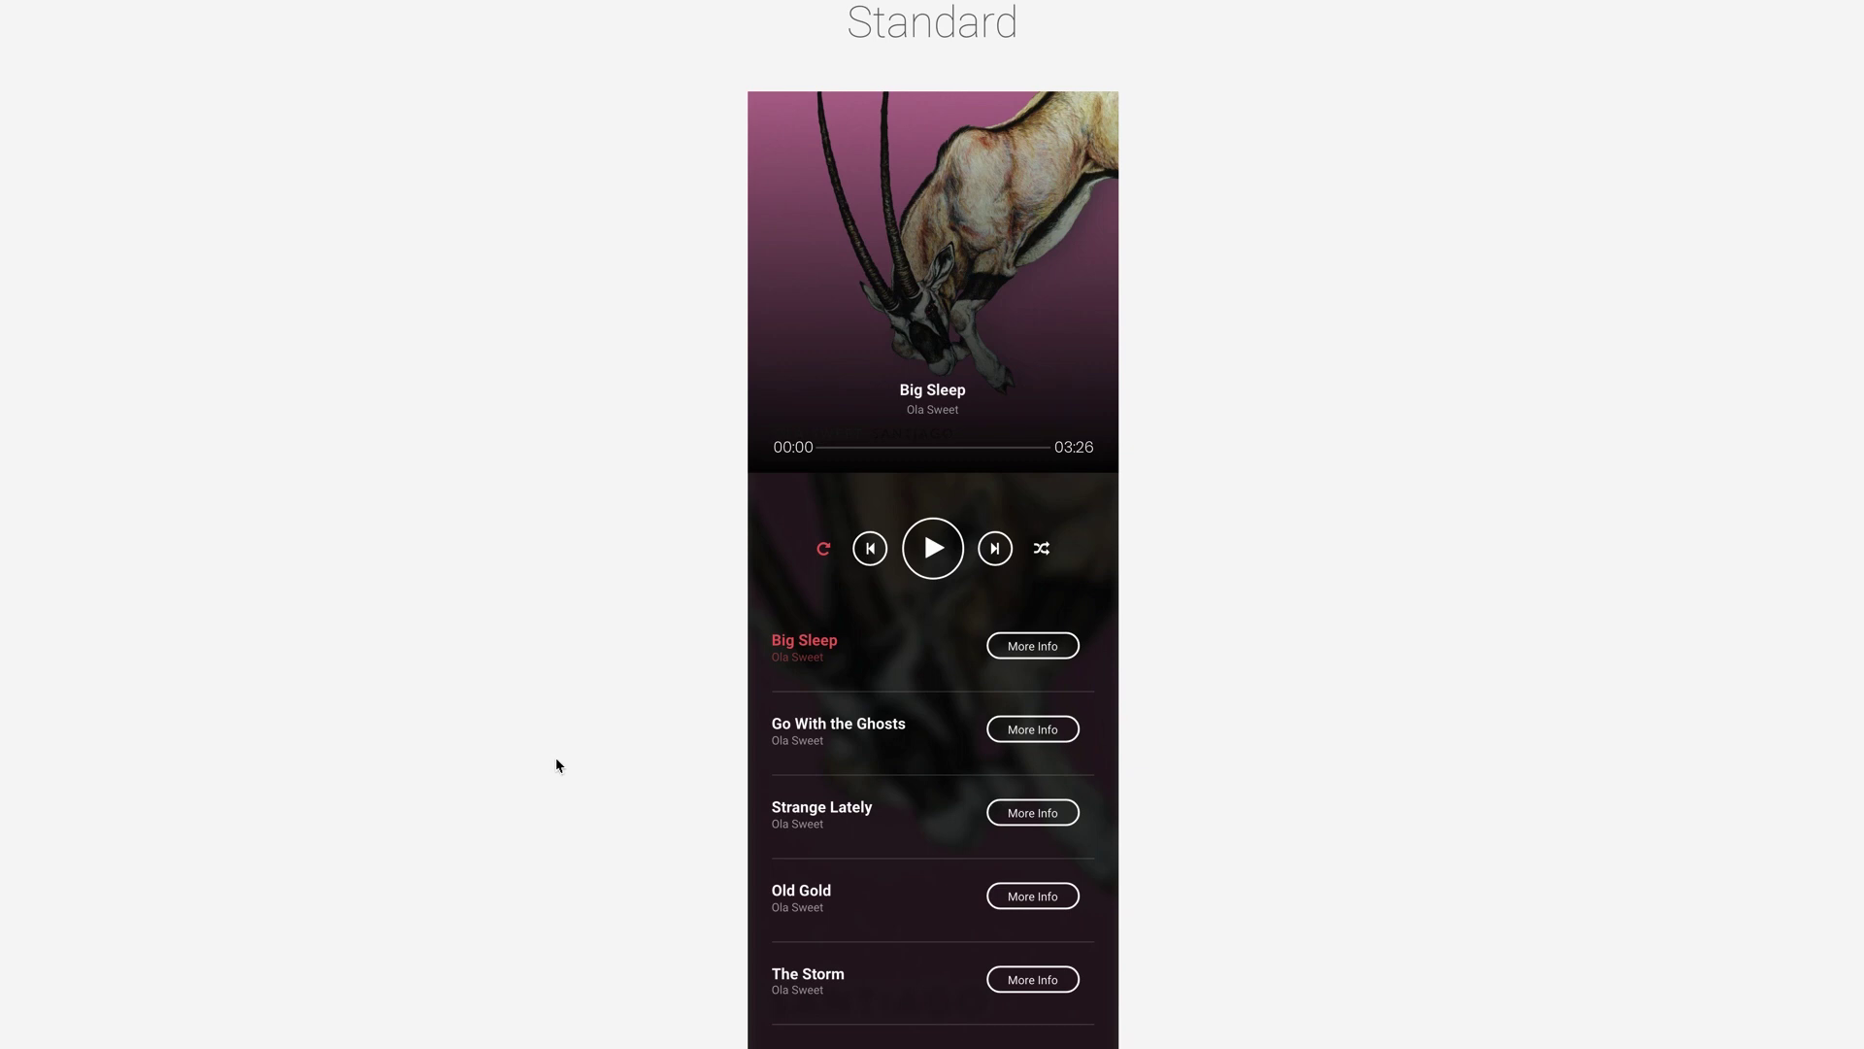
Delete the My Music / My Videos row through its row options menu.
scroll(558, 765, "up", 20)
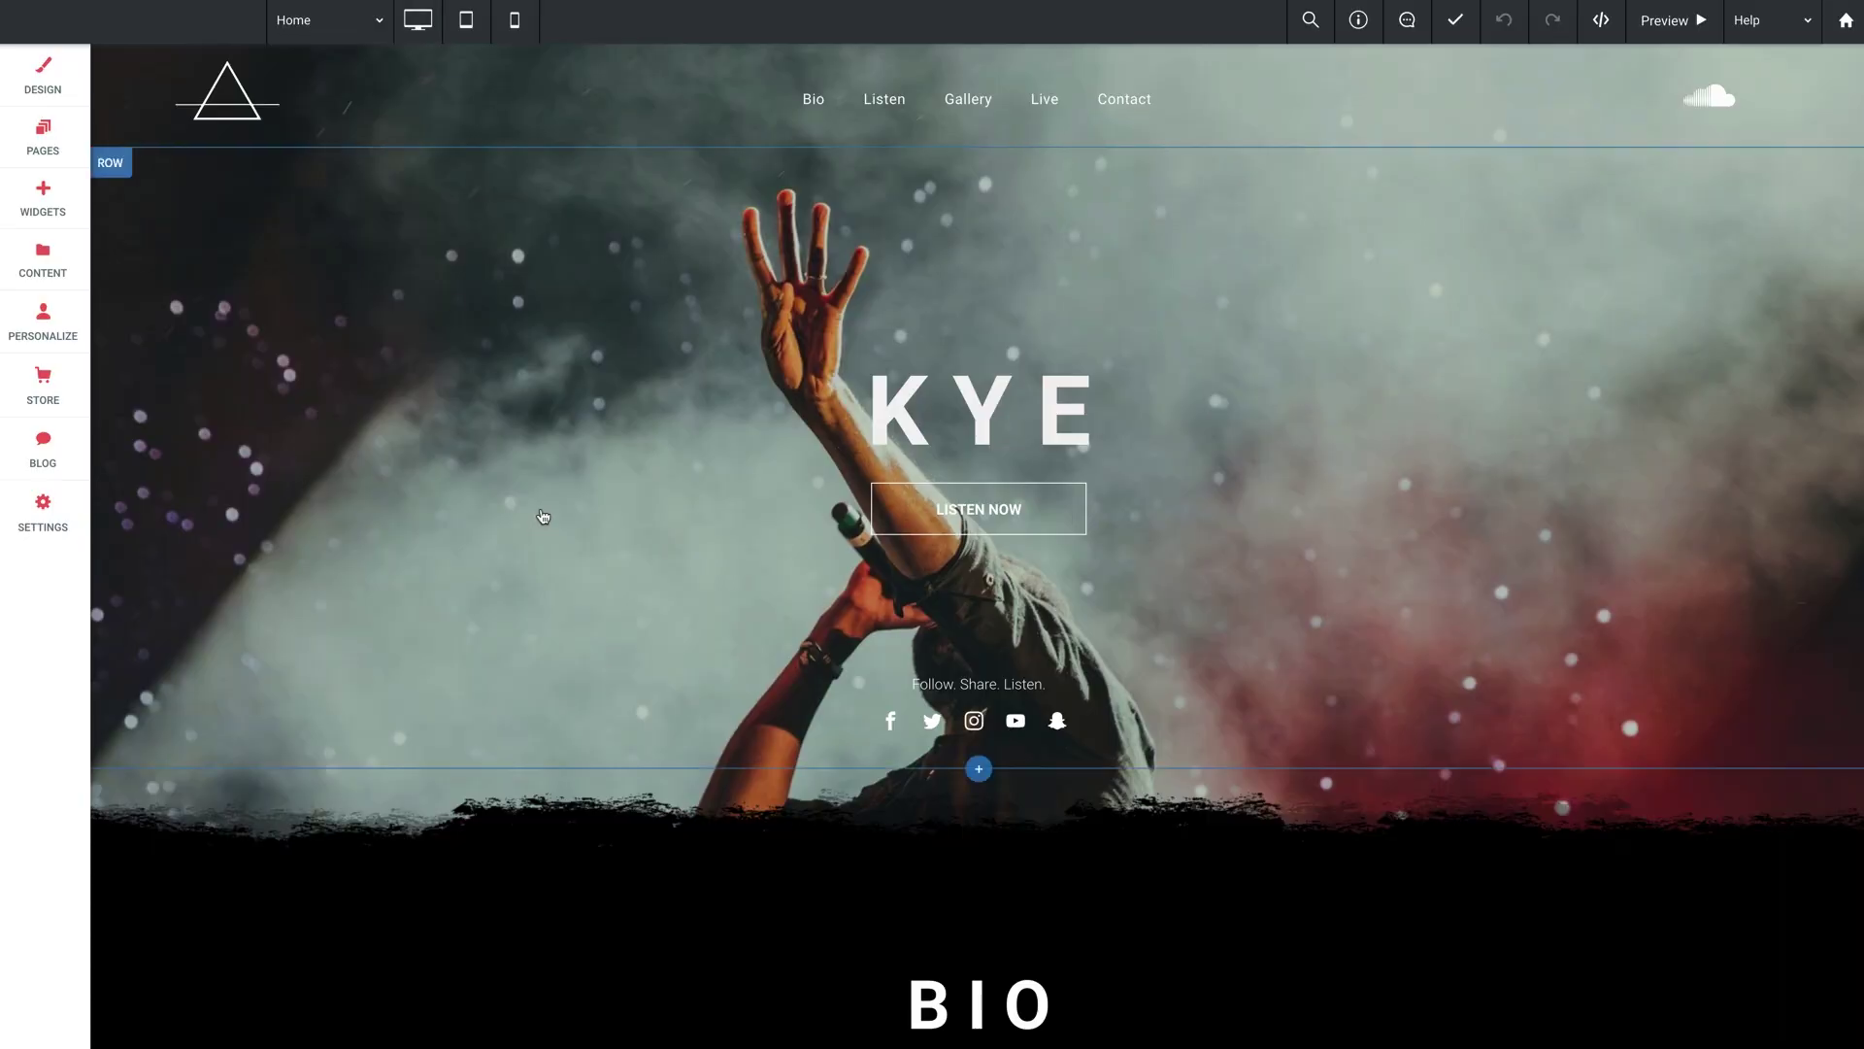
scroll(520, 525, "down", 10)
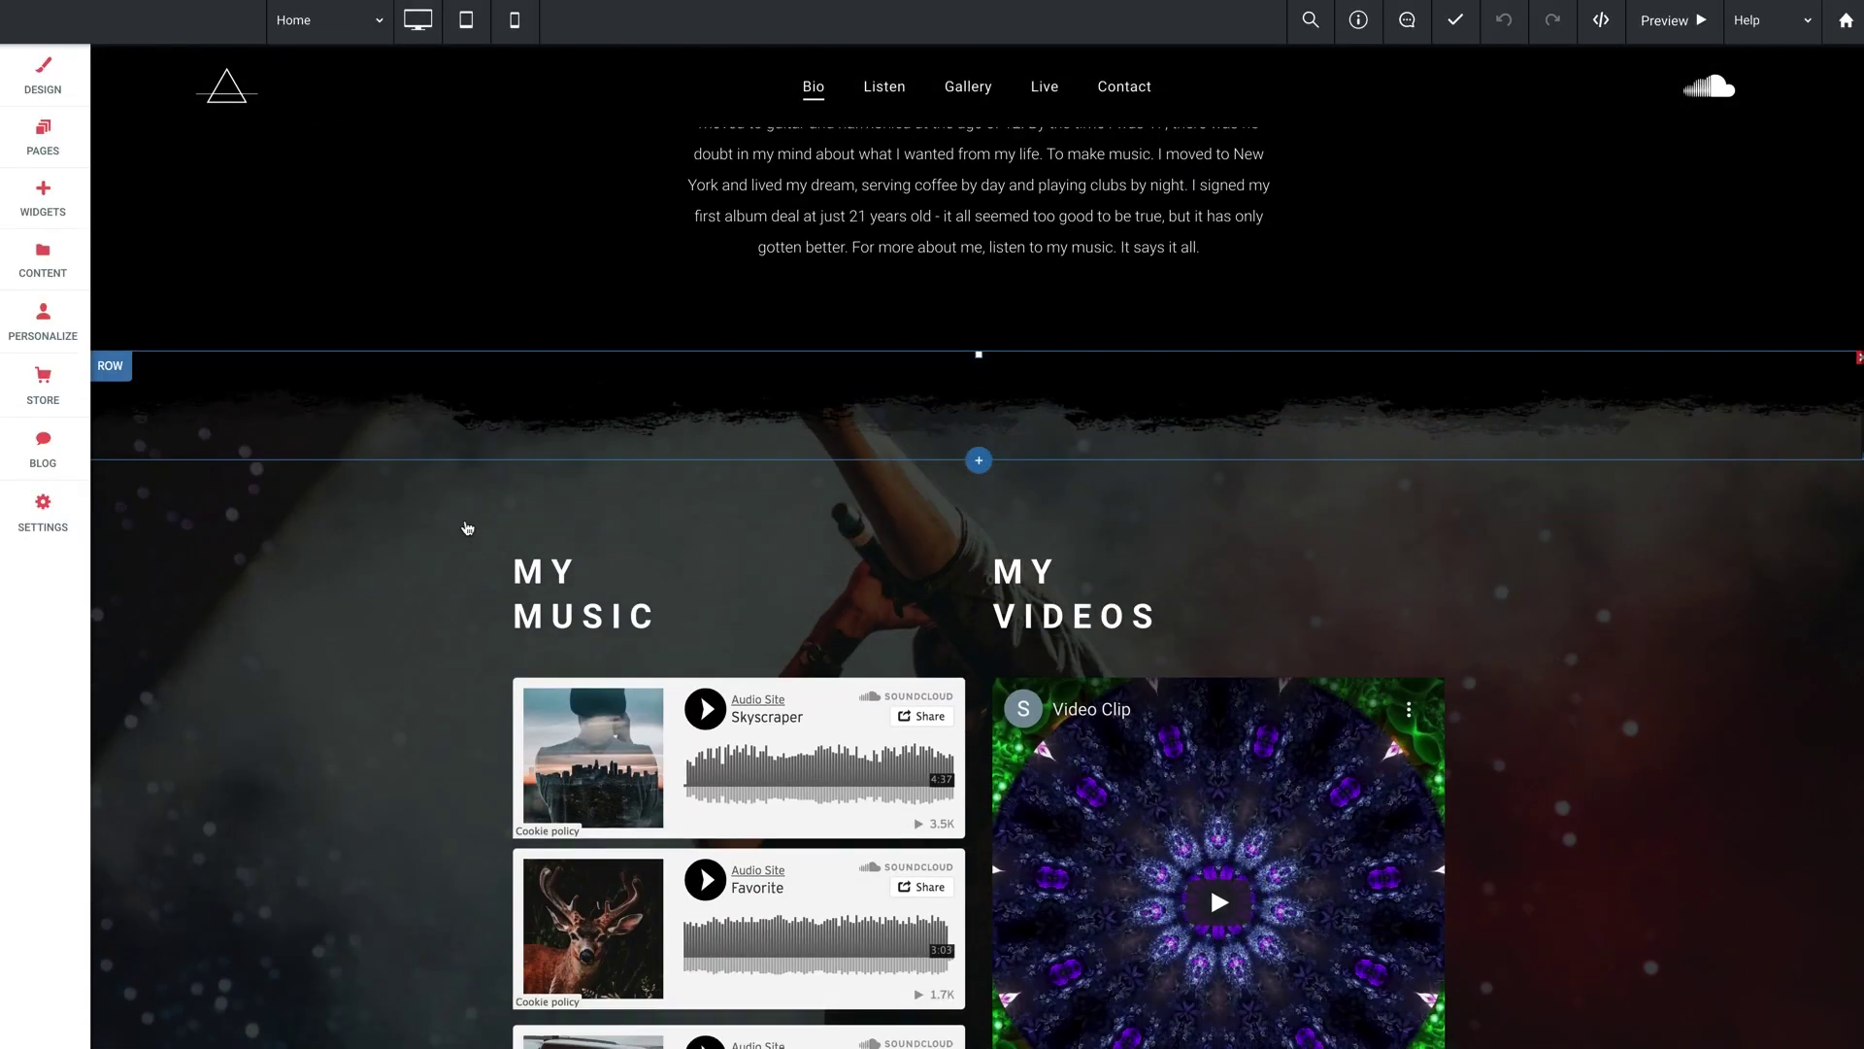
scroll(467, 529, "down", 4)
scroll(467, 528, "up", 2)
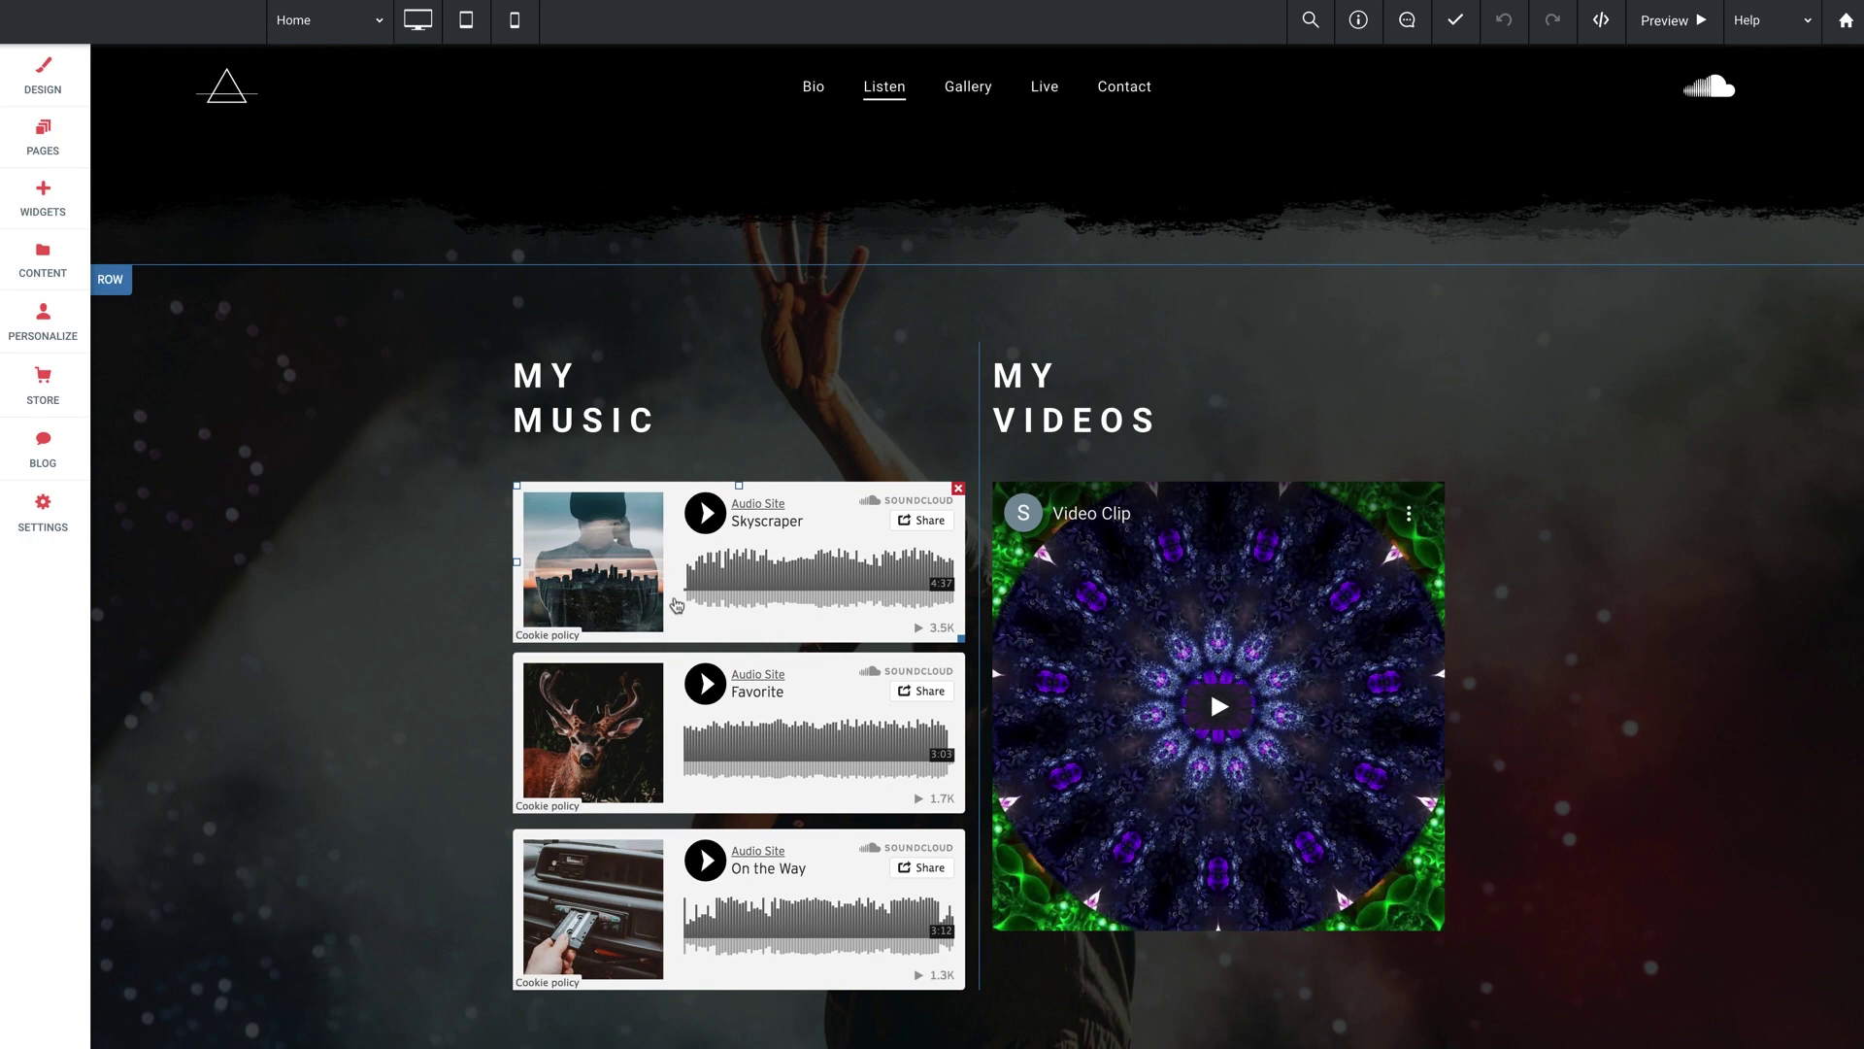
scroll(360, 558, "up", 1)
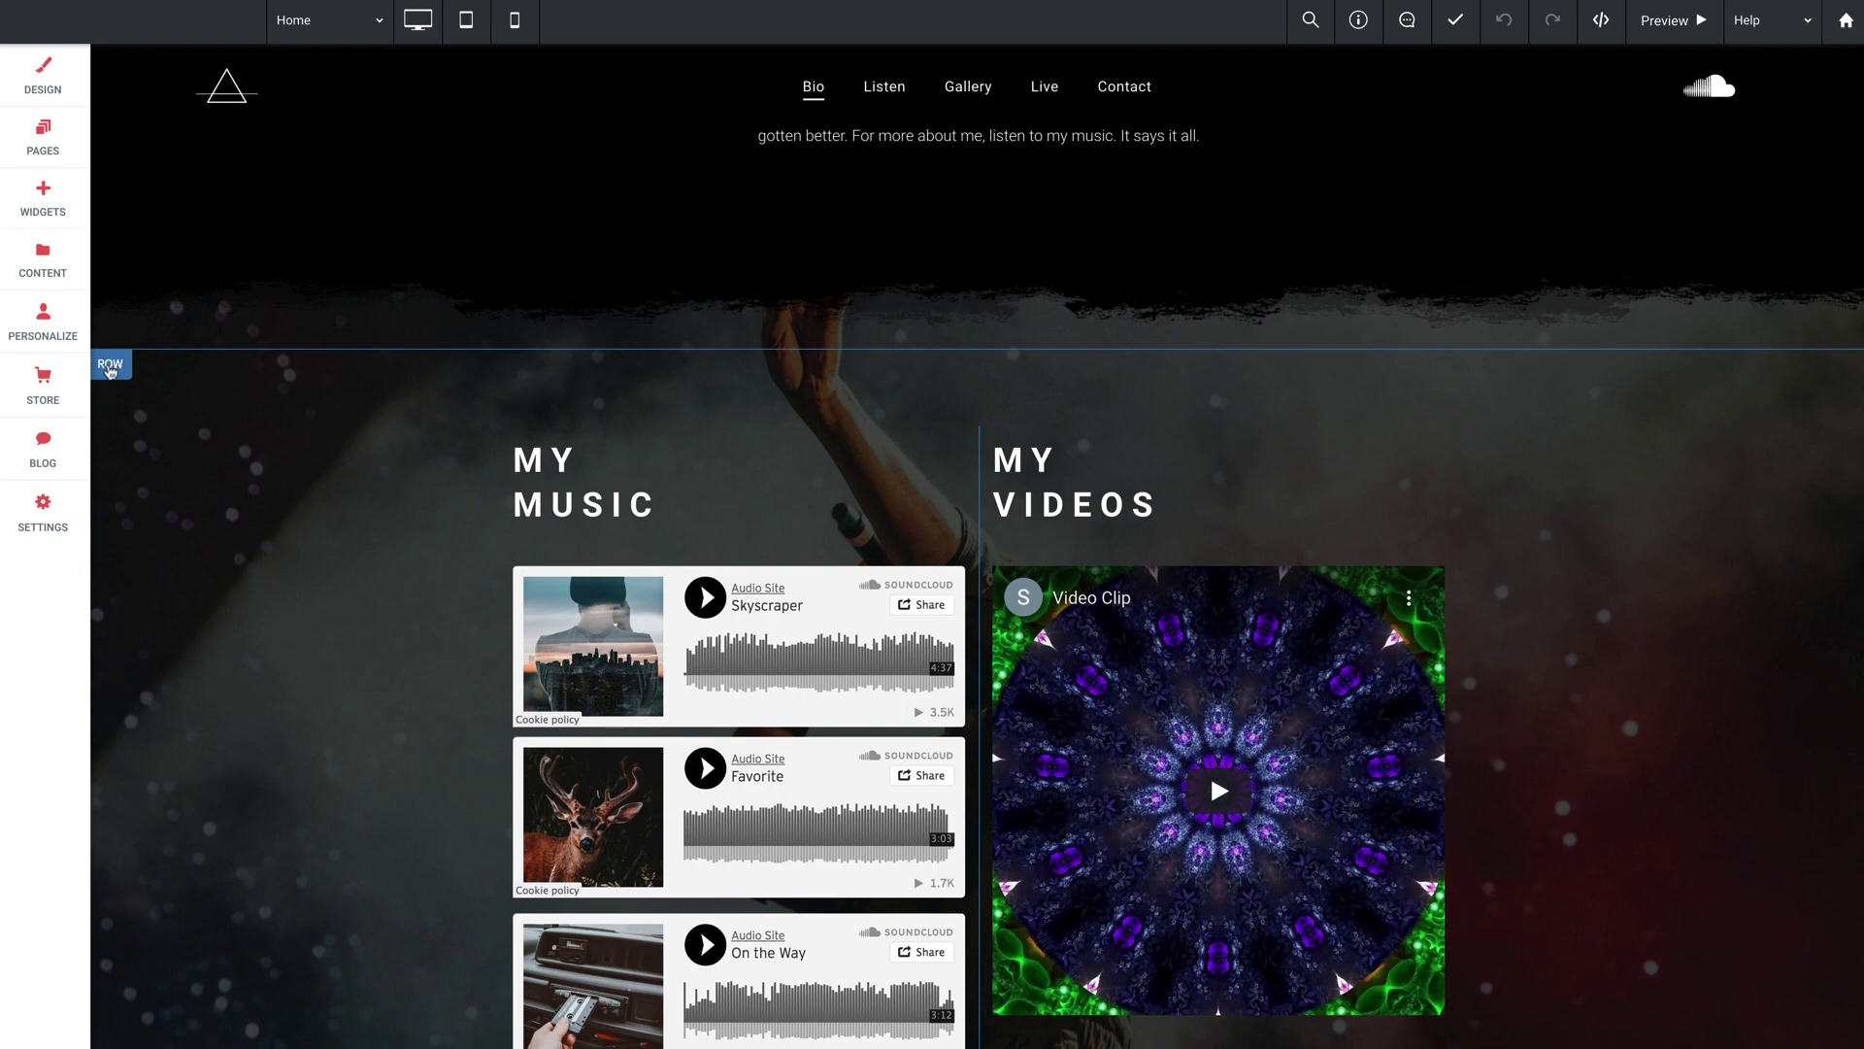
left_click(113, 368)
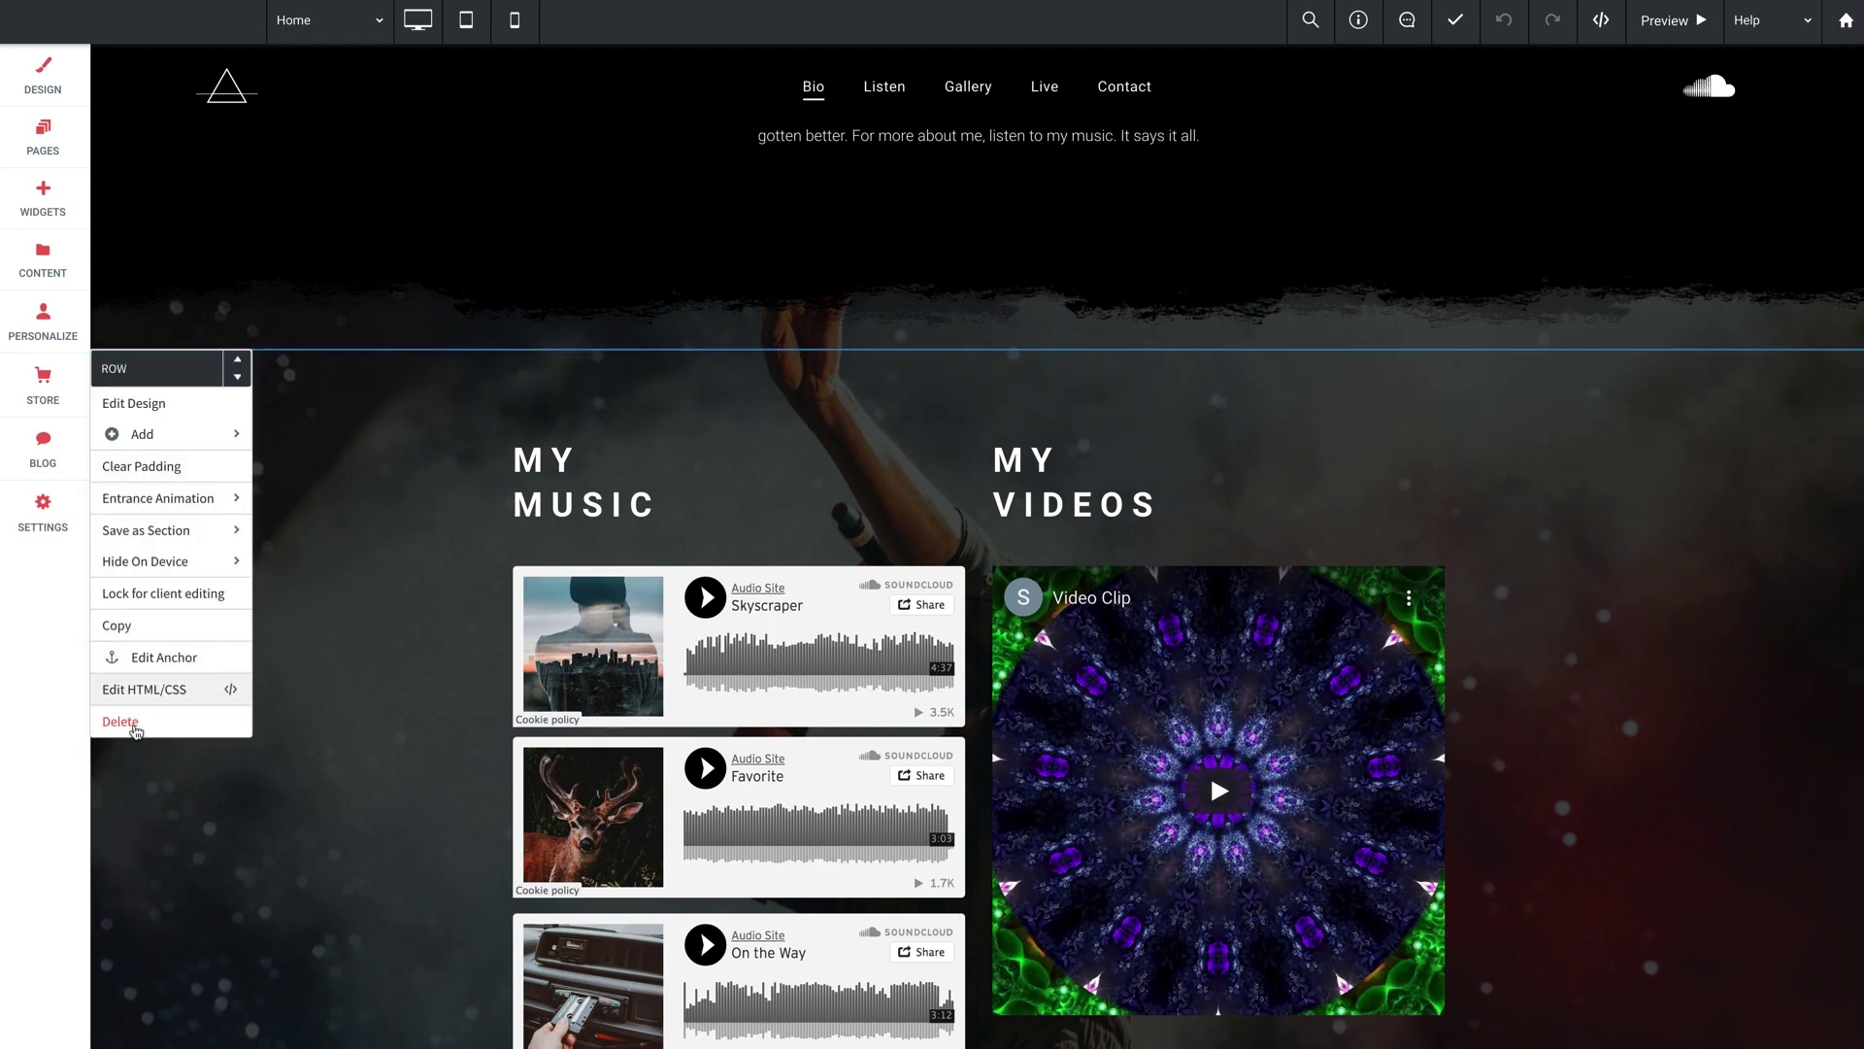
left_click(136, 723)
Confirm the row deletion and drop an Audio Playlist widget between Bio and Gallery.
left_click(1018, 580)
left_click(42, 201)
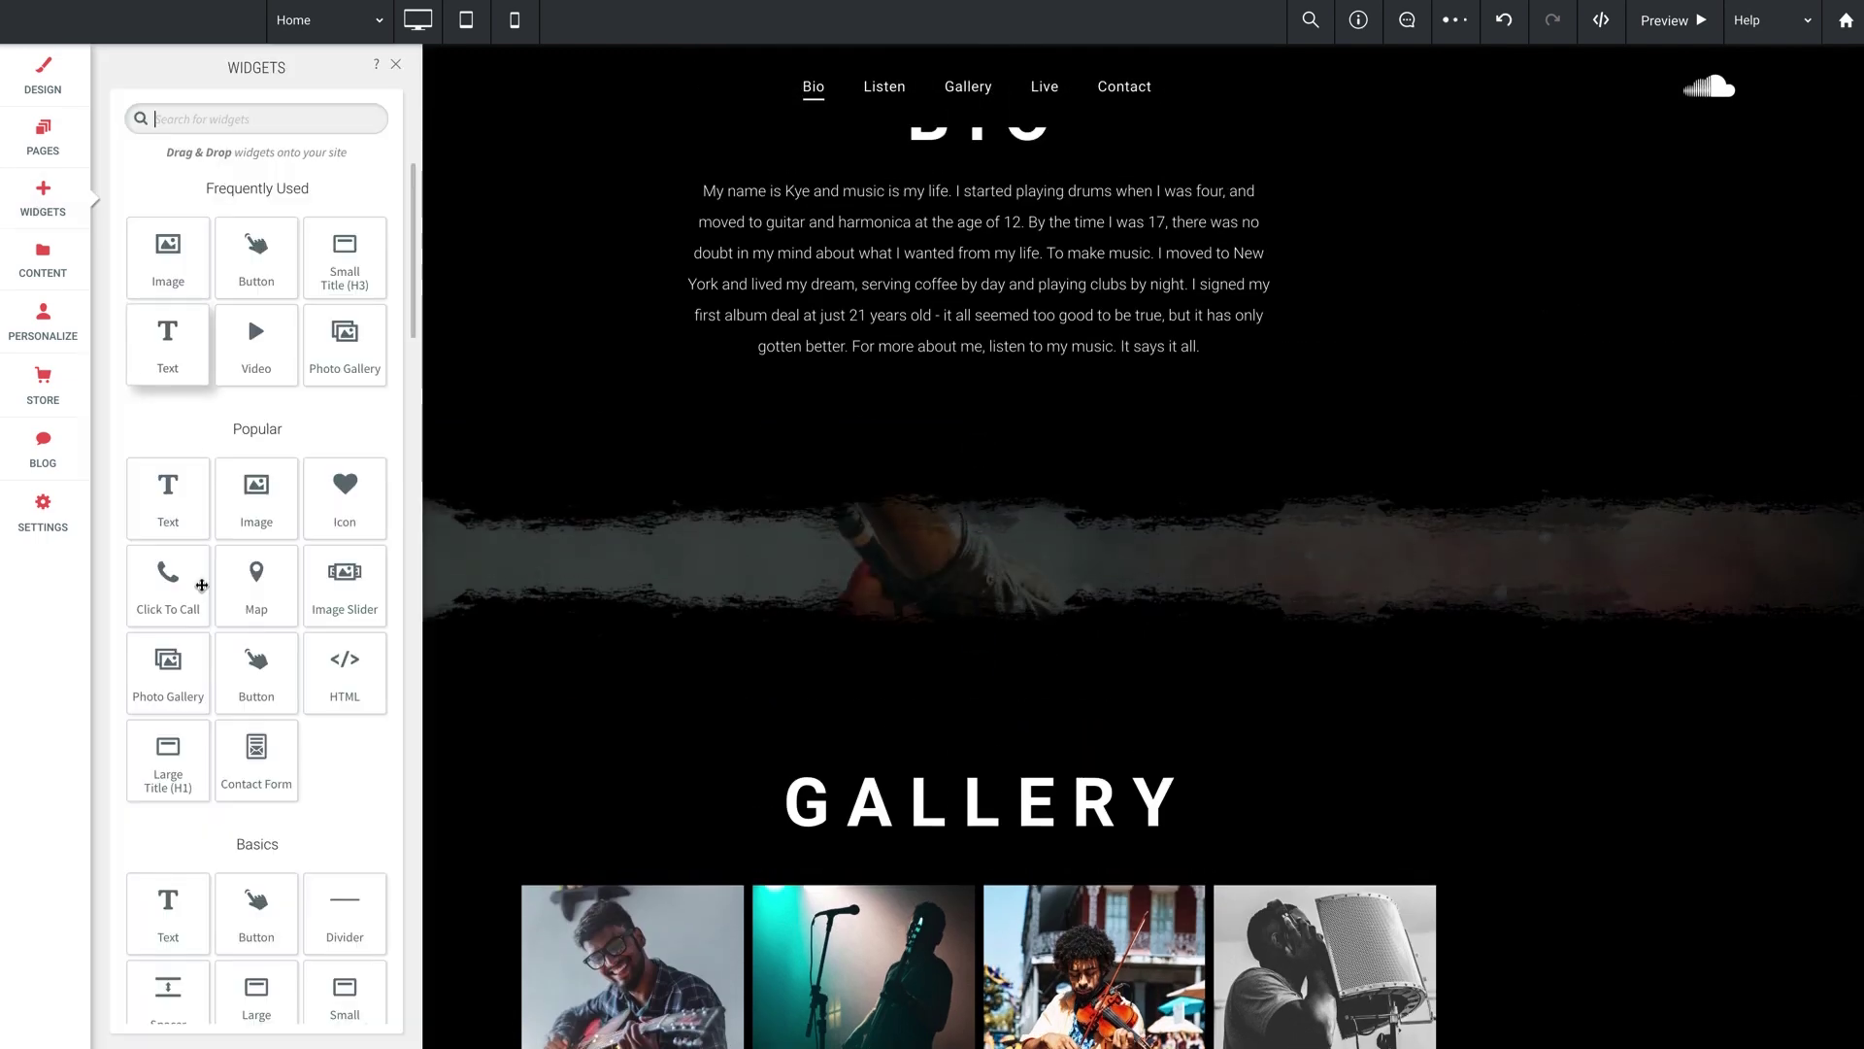
scroll(201, 591, "down", 20)
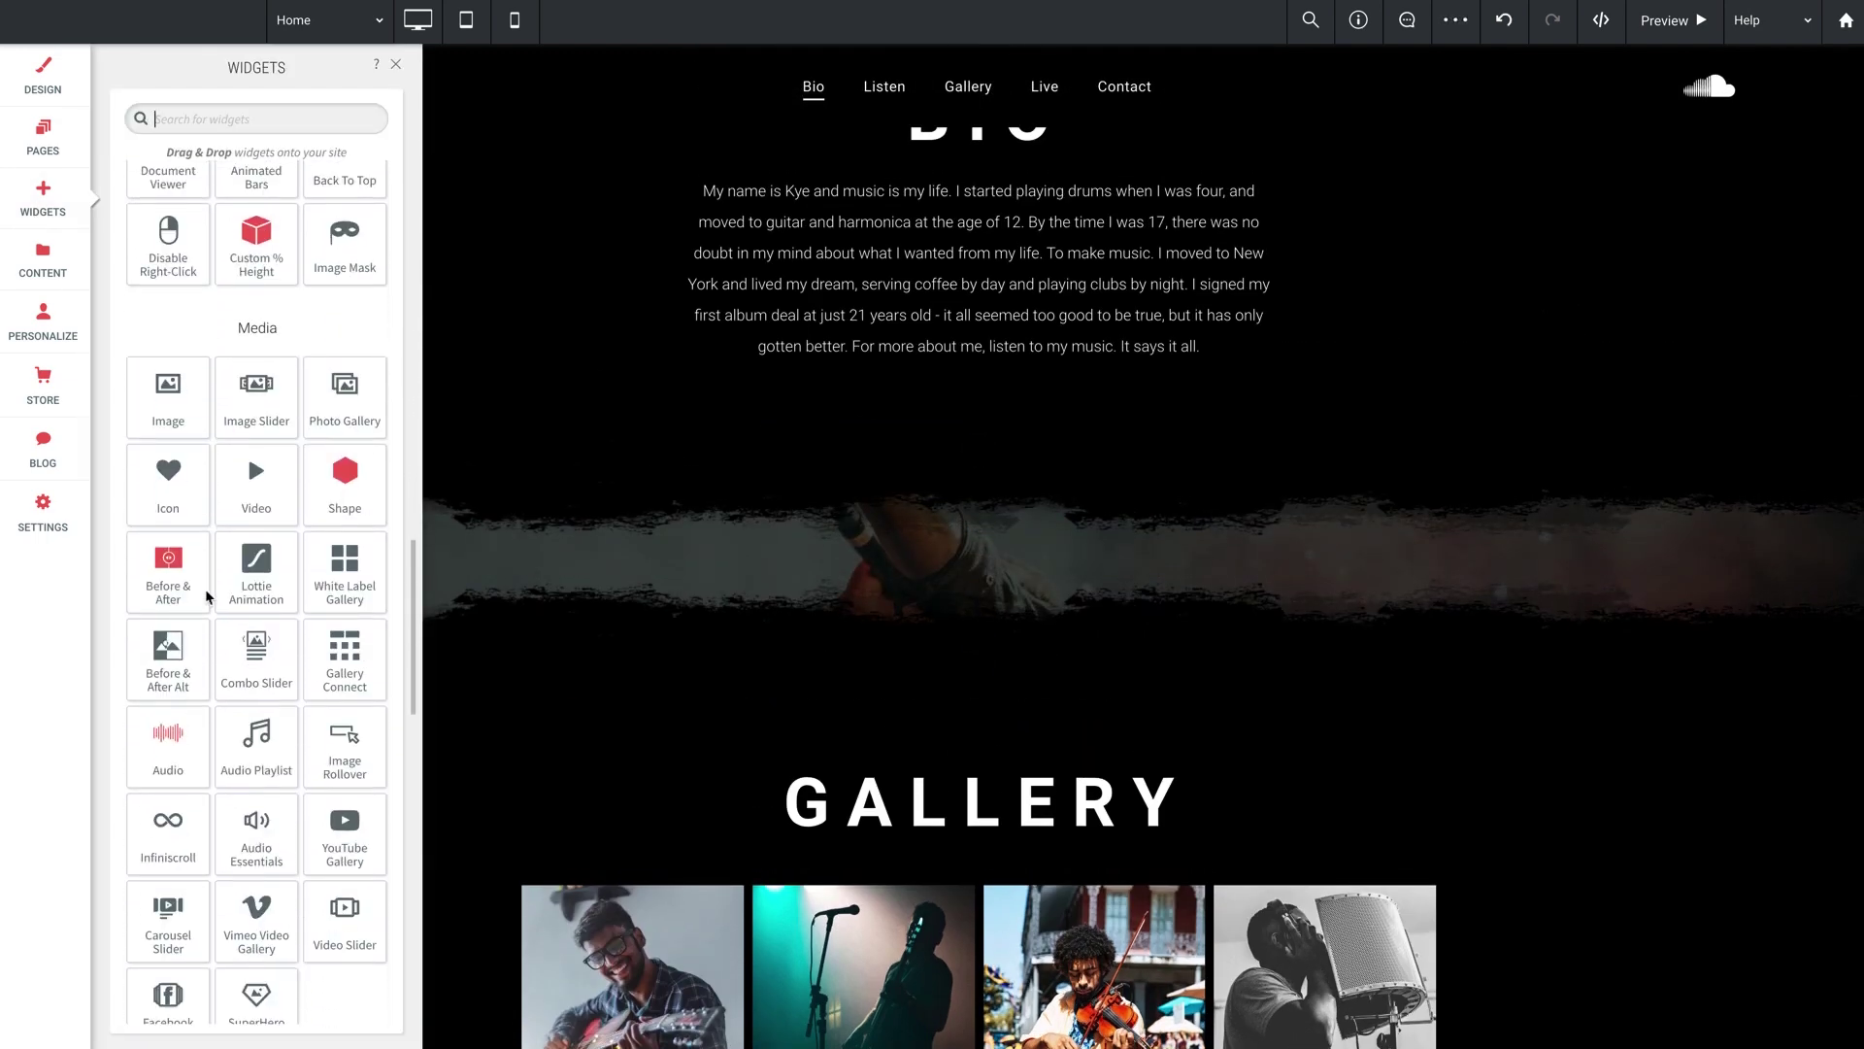
scroll(207, 596, "down", 3)
left_click_drag(254, 612, 974, 592)
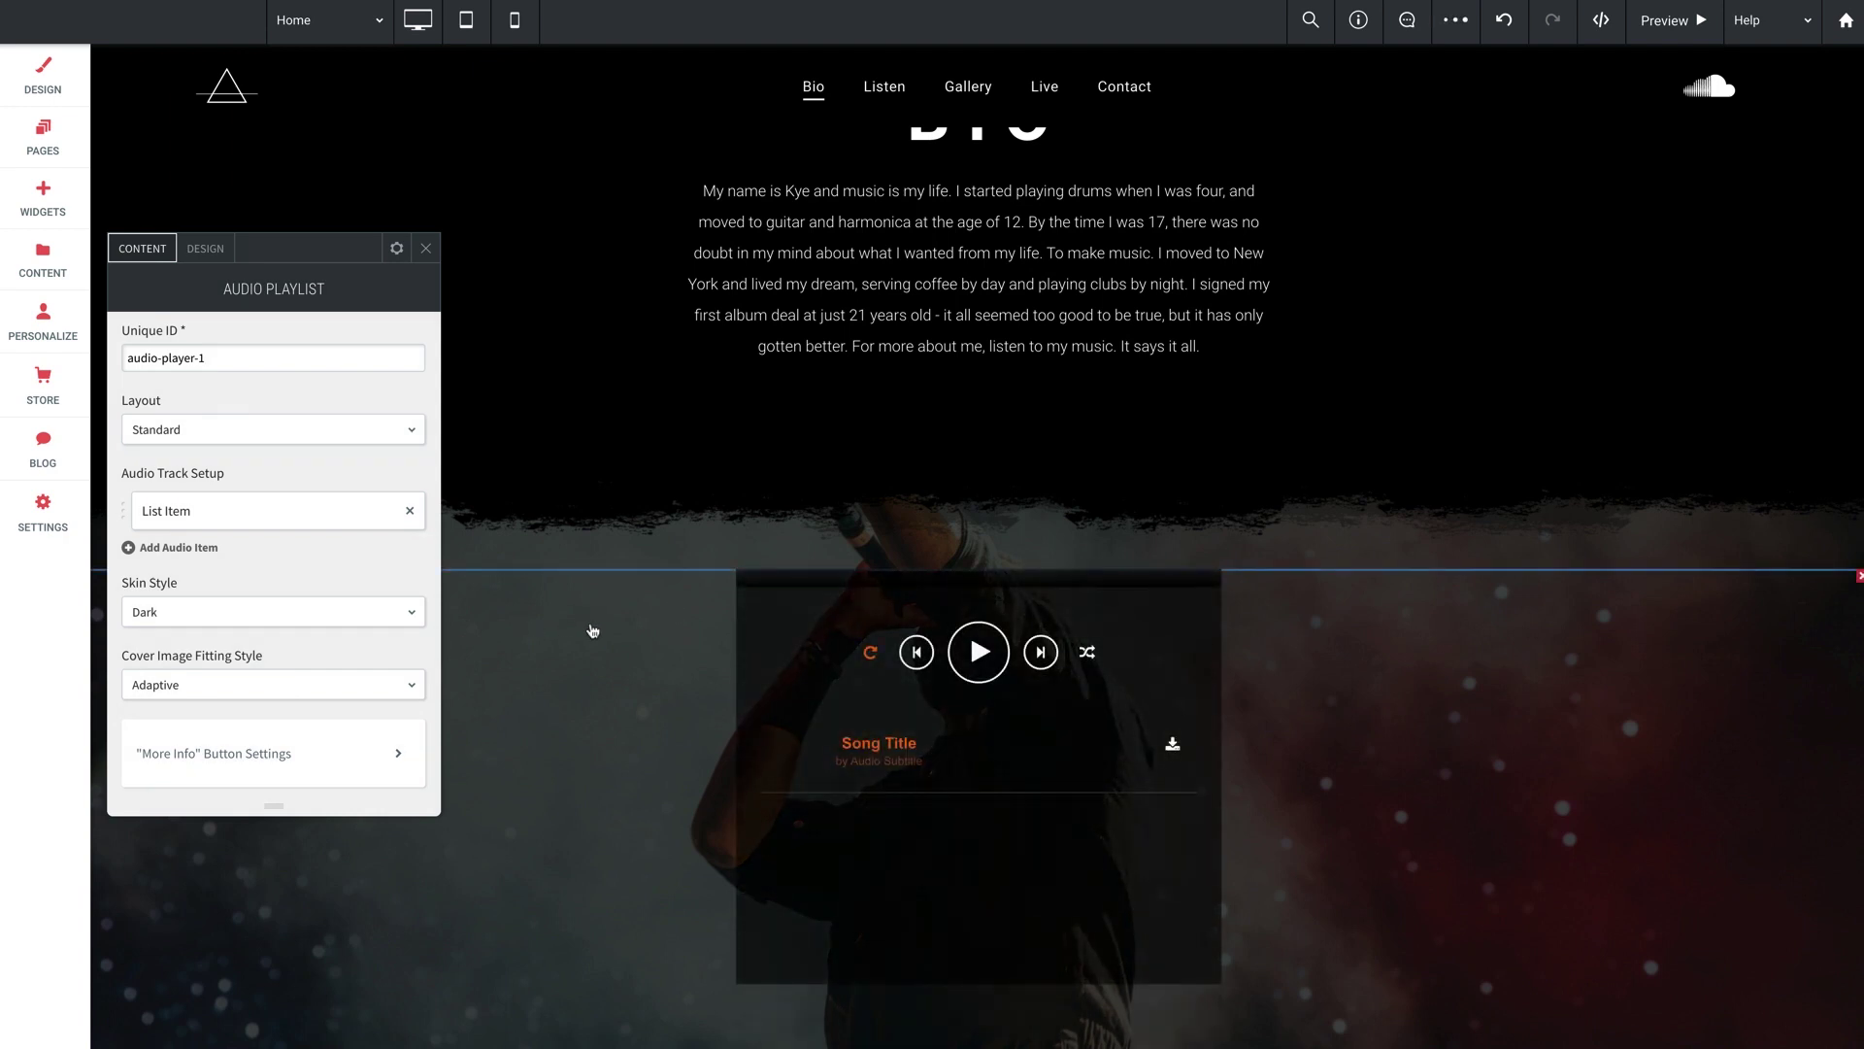
scroll(592, 629, "down", 3)
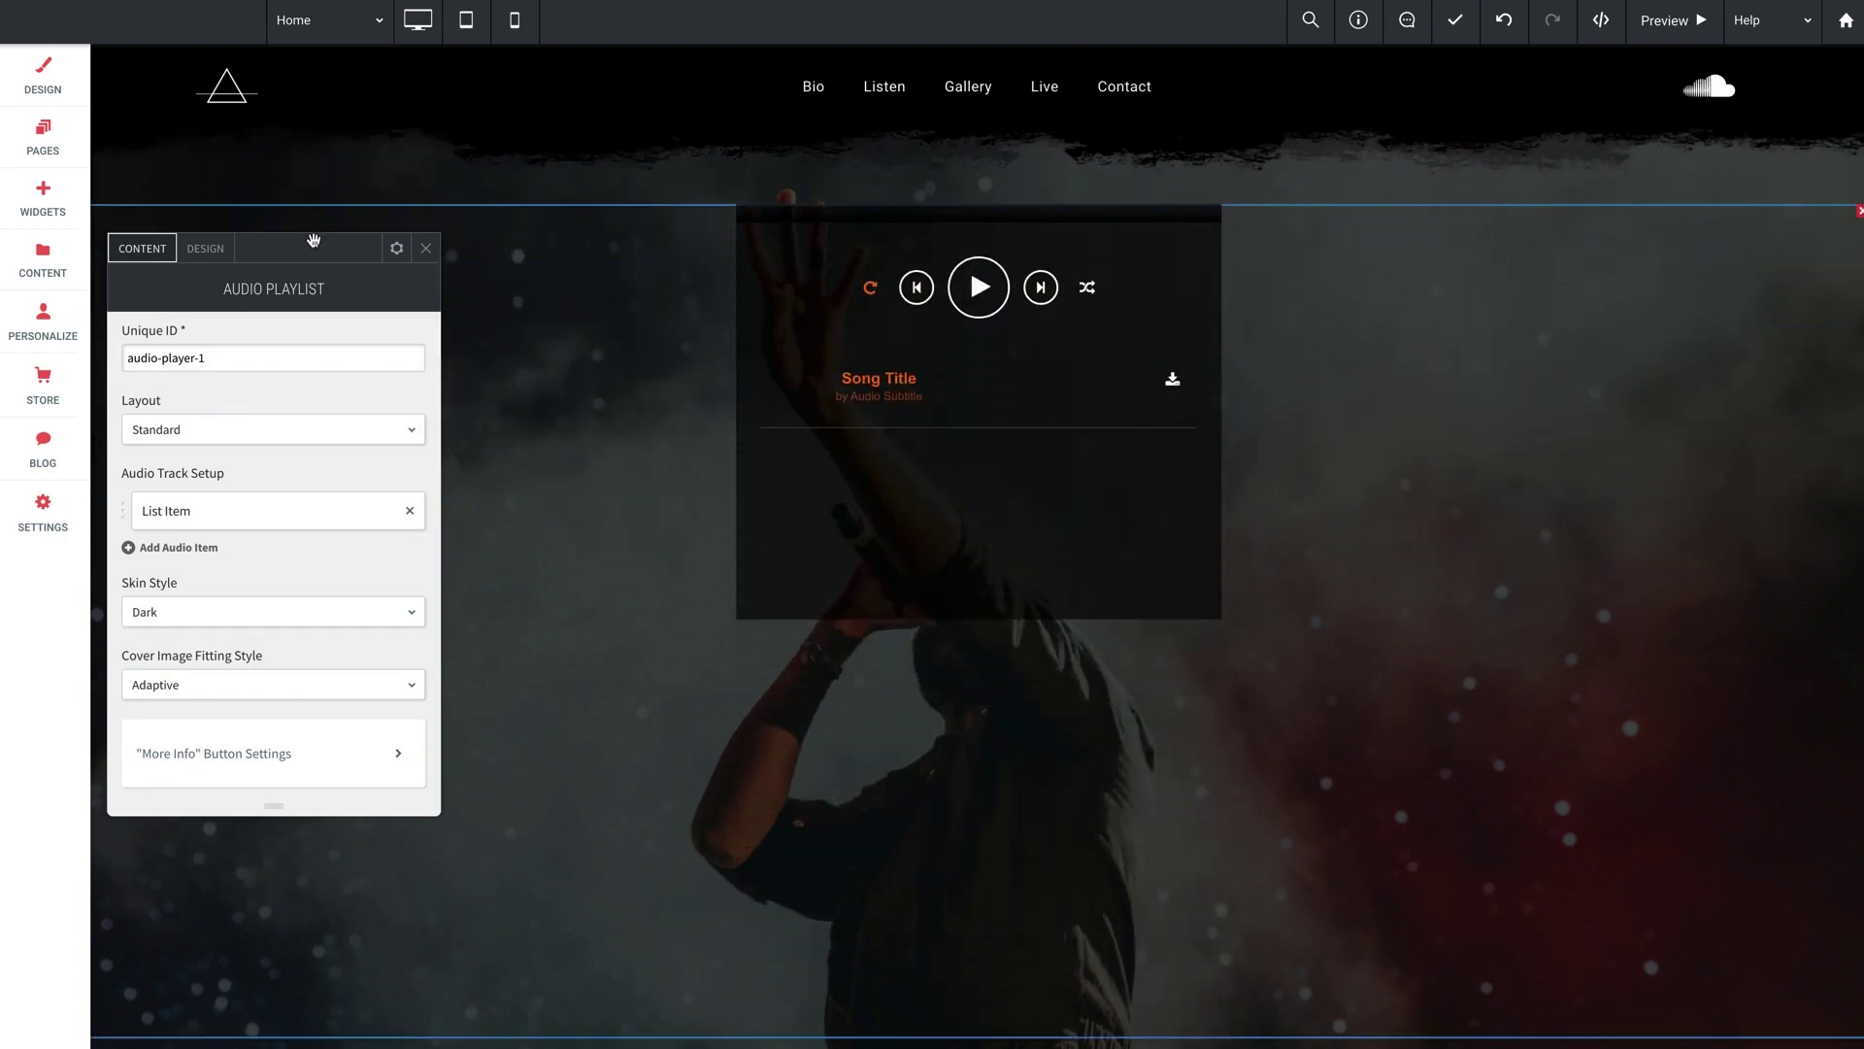
Switch the Audio Playlist widget (ID audio-player-1) from Standard to the Wide layout.
left_click_drag(307, 243, 568, 188)
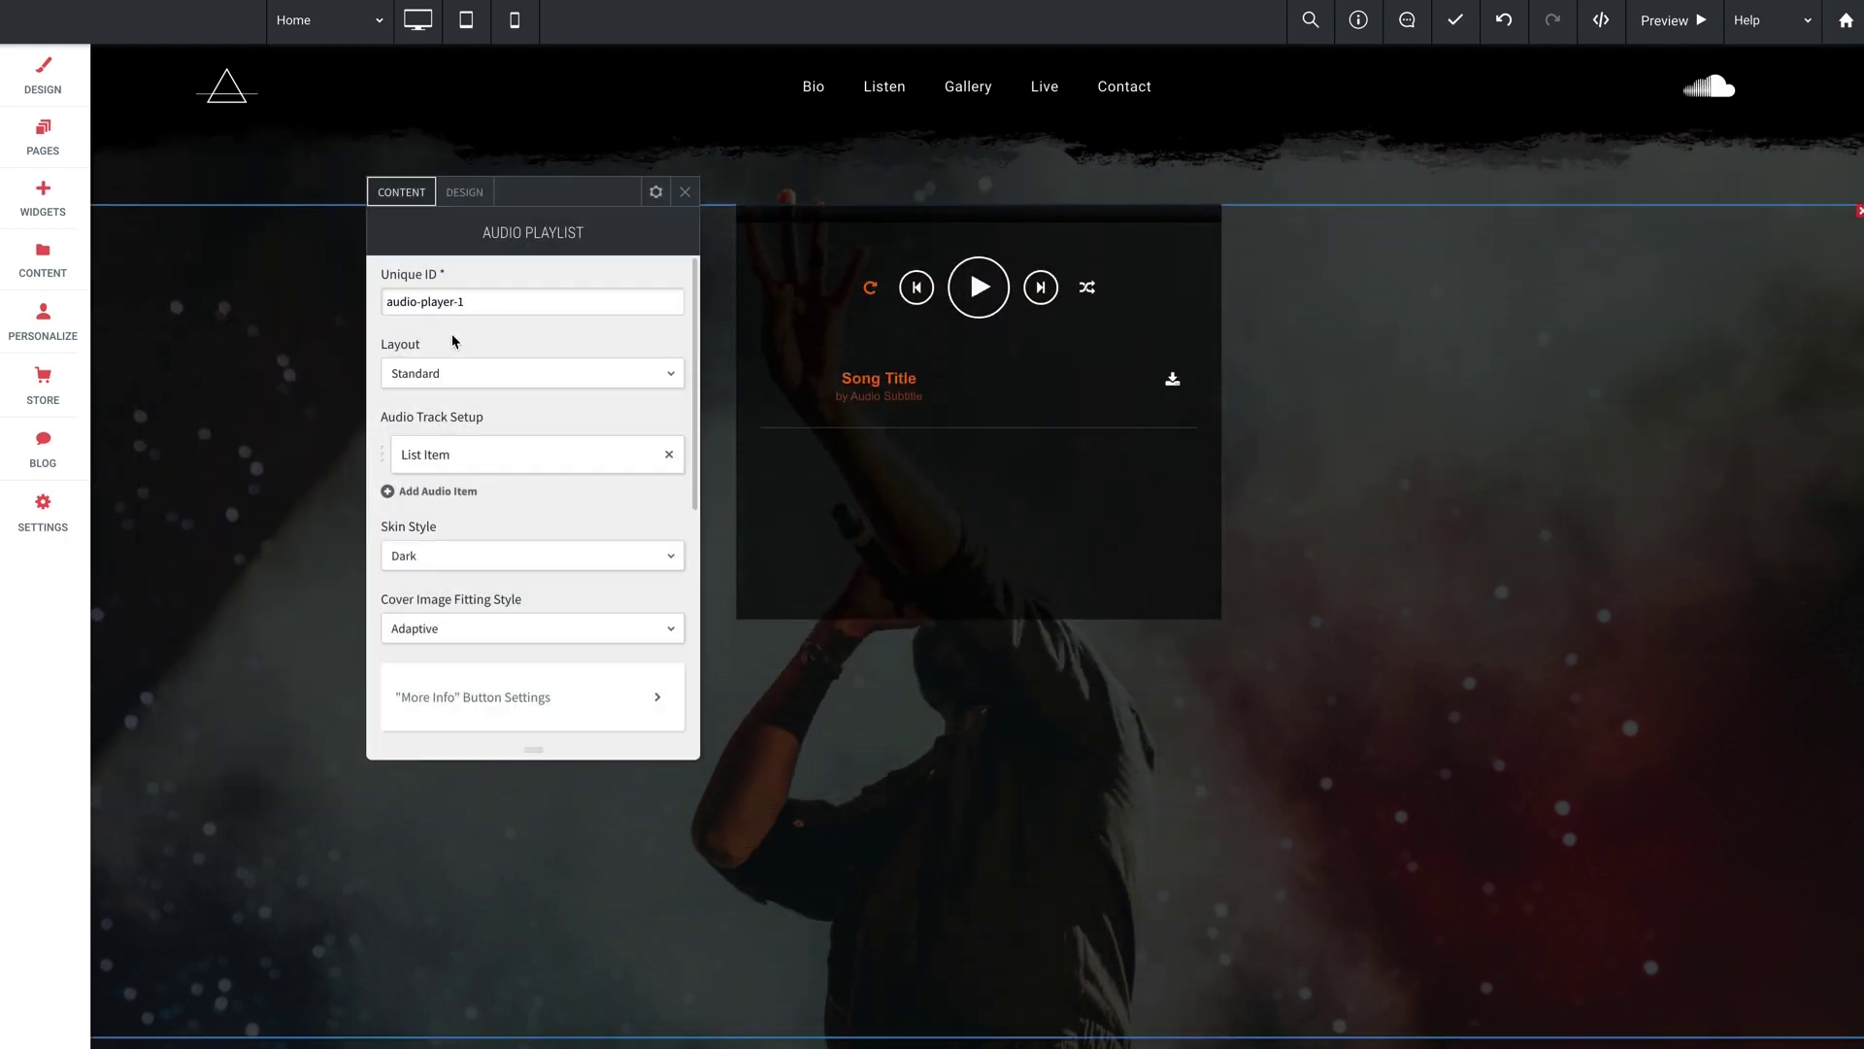
left_click_drag(386, 304, 476, 301)
left_click(490, 302)
left_click(521, 378)
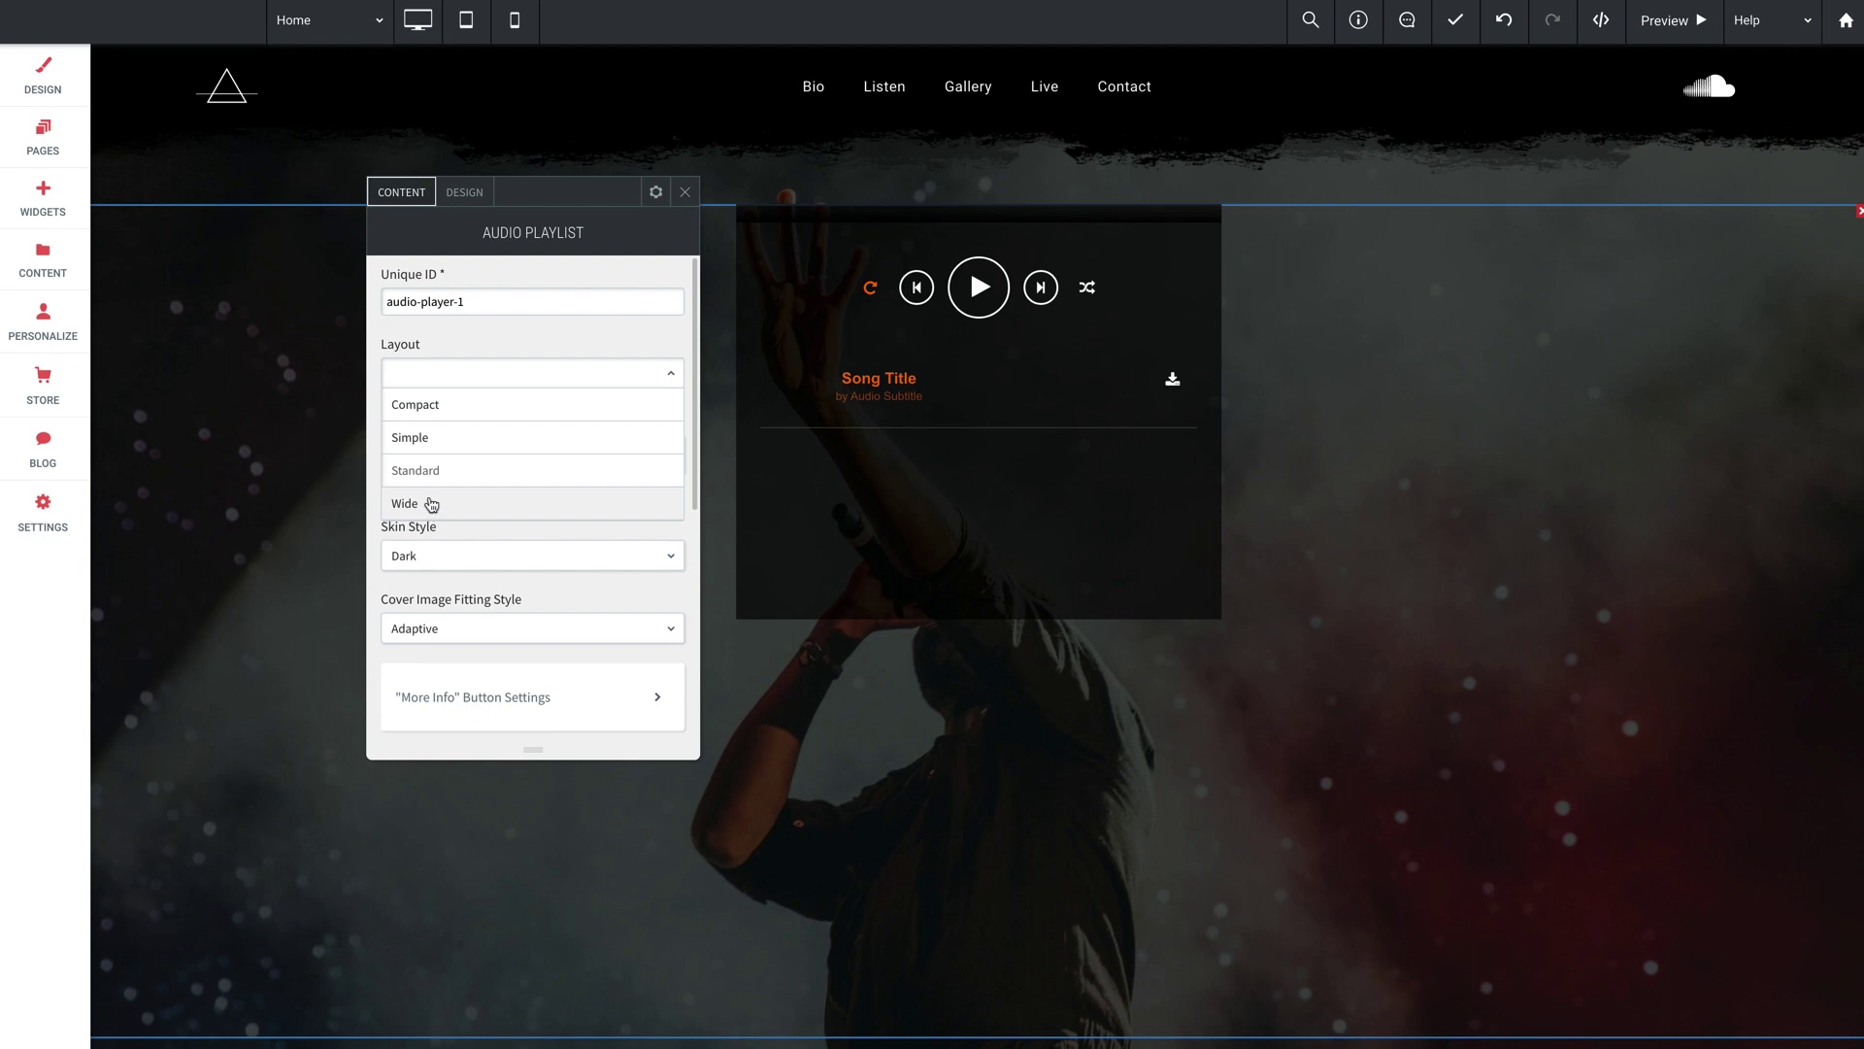
left_click(433, 506)
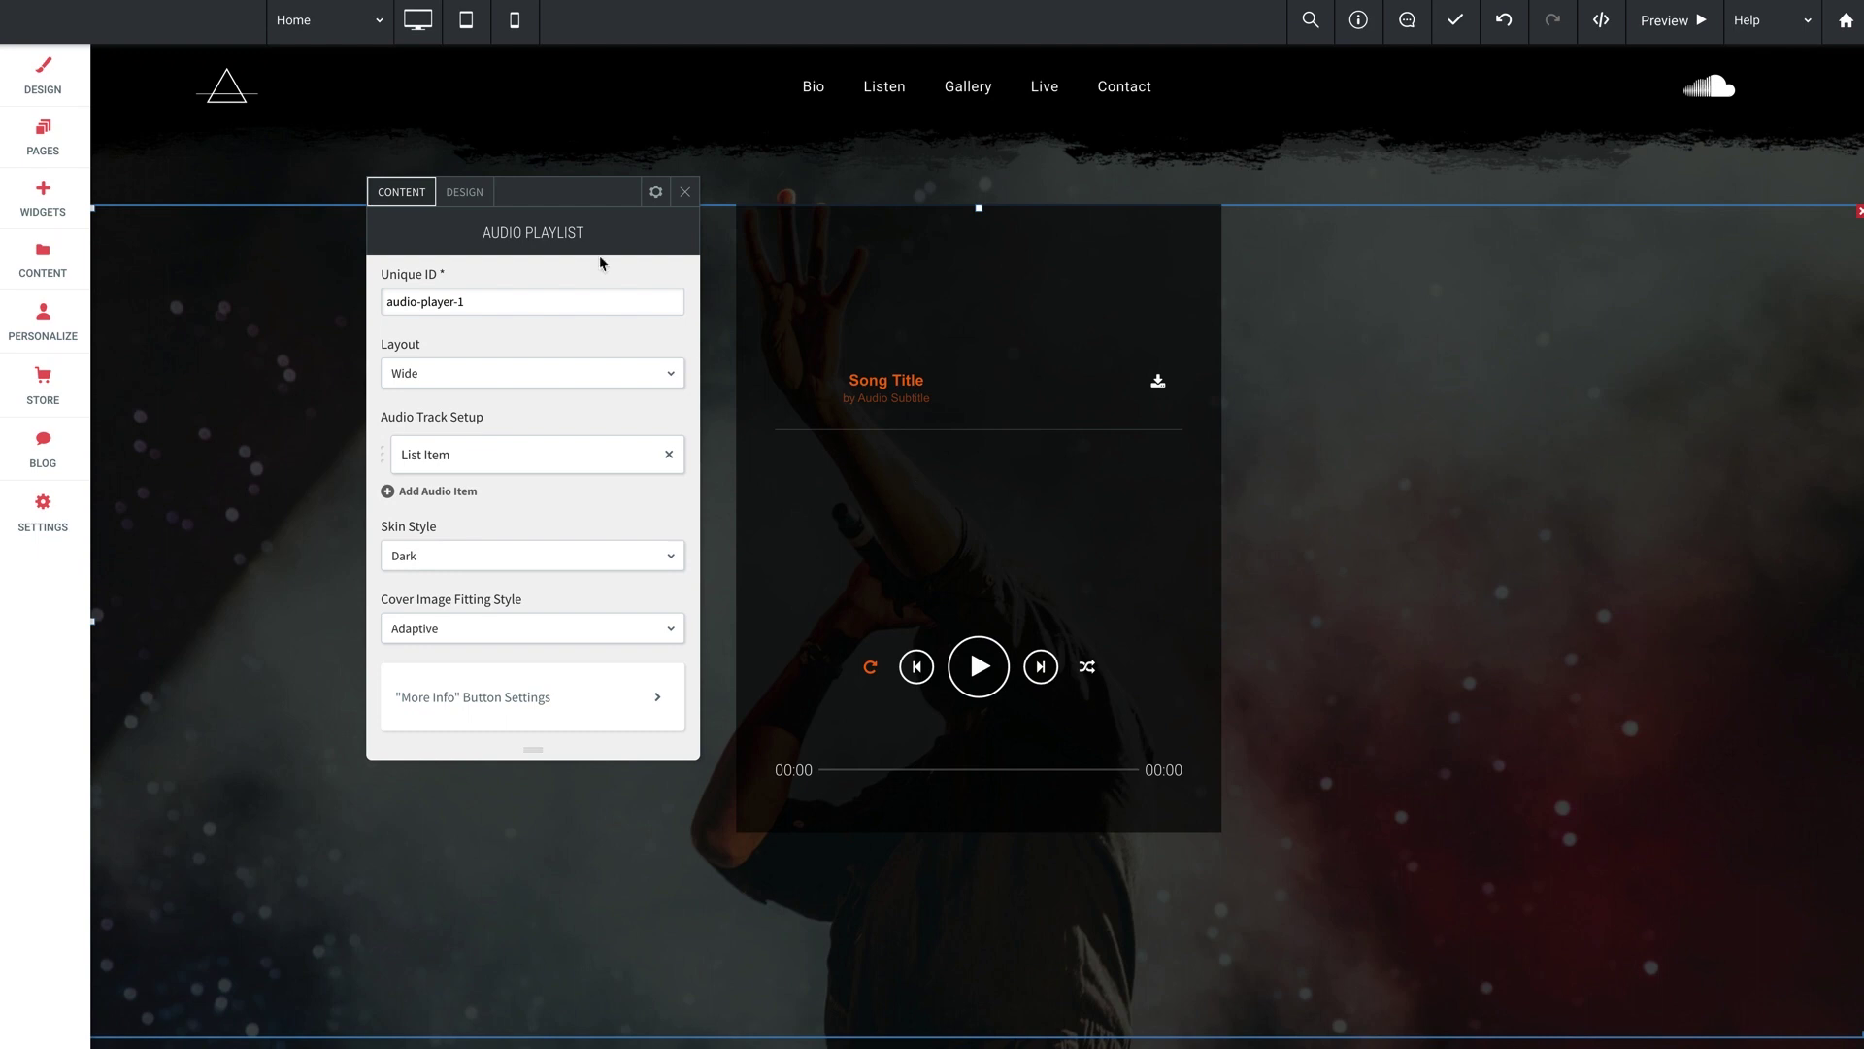
Size the playlist widget to 960px wide and 569px tall, with playlist height 282.
left_click(465, 193)
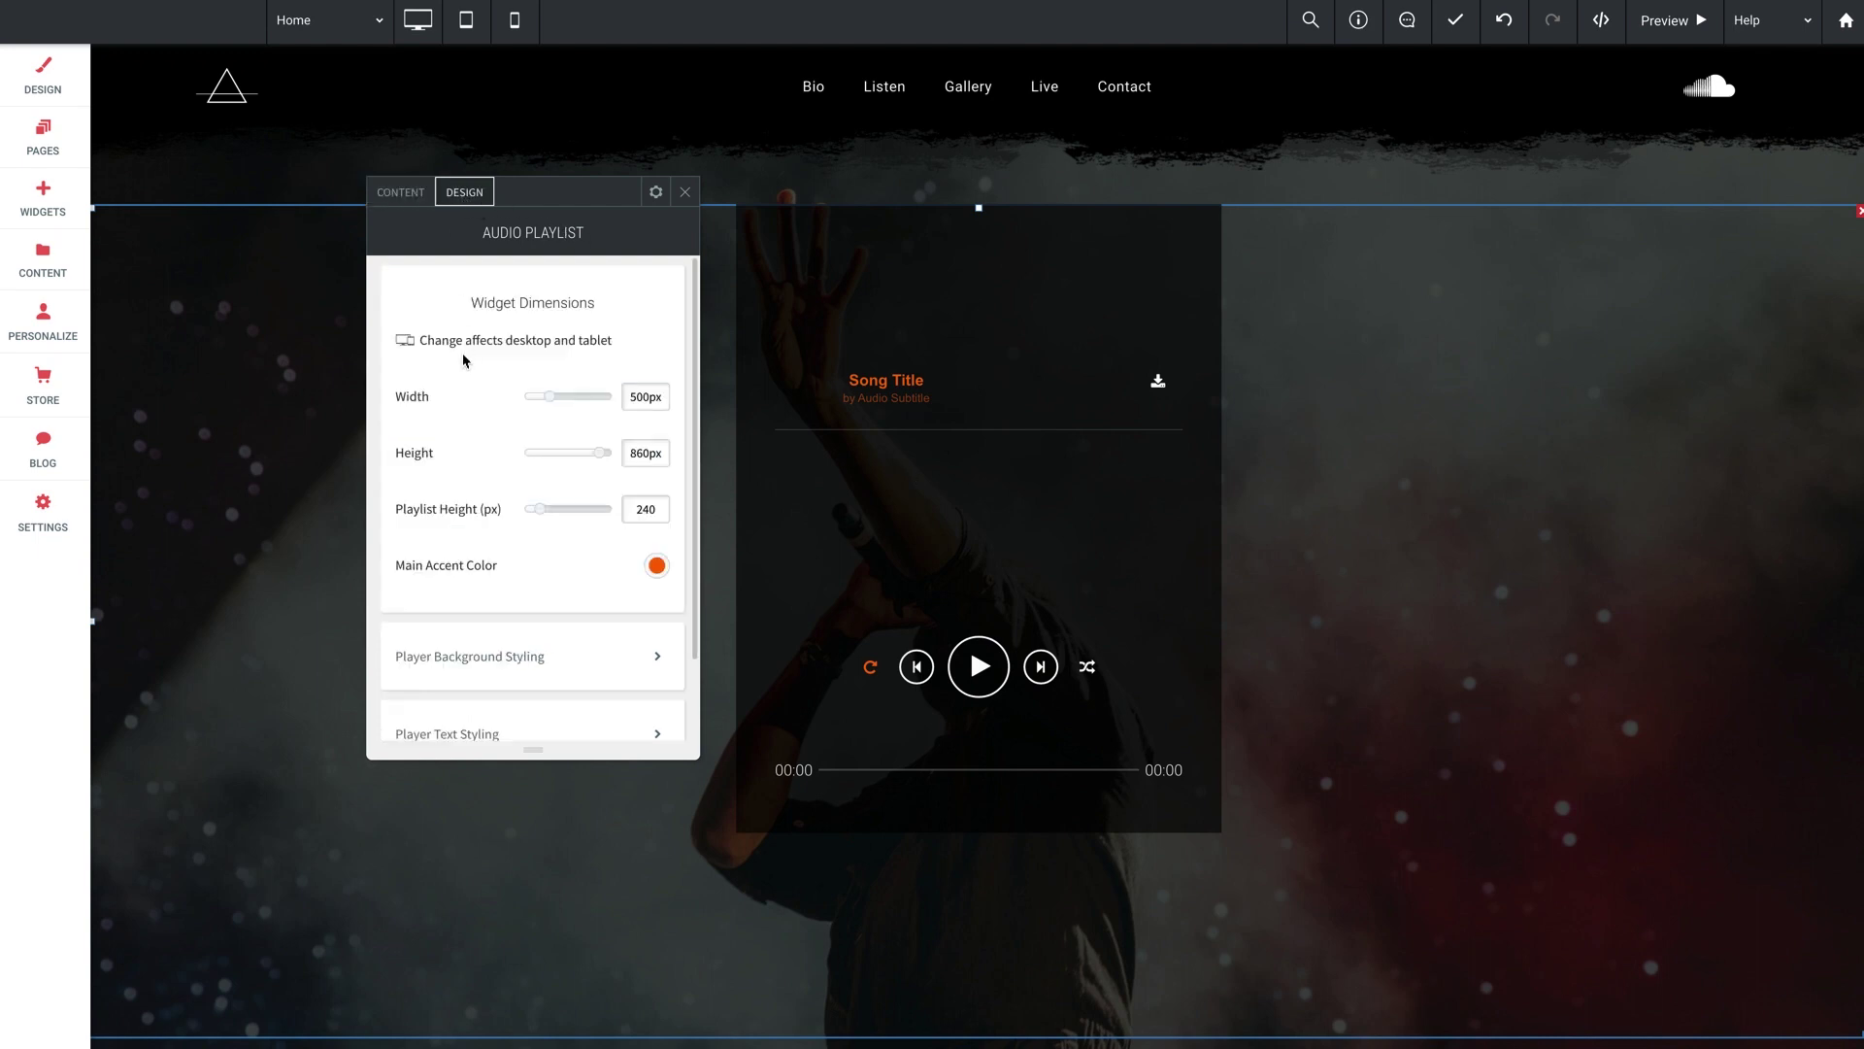
mouse_move(552, 402)
left_mouse_down()
mouse_move(603, 404)
mouse_move(577, 404)
left_mouse_up()
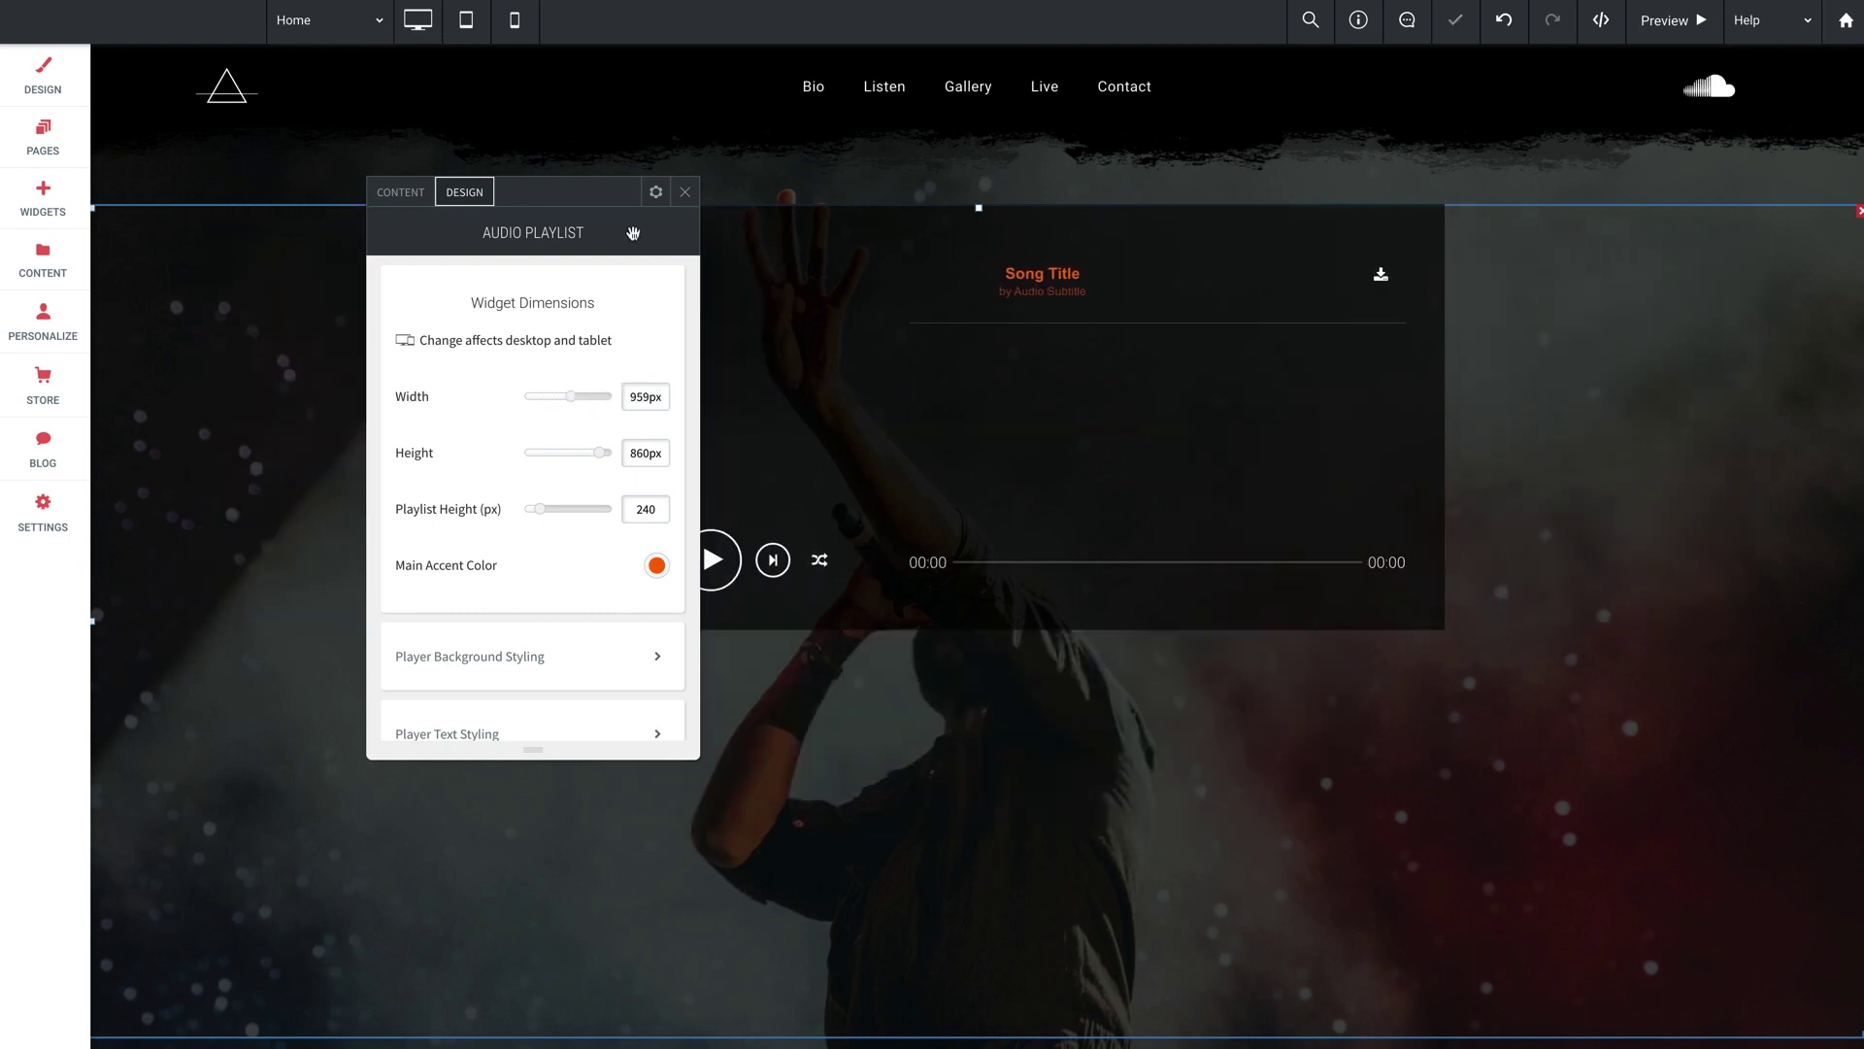
left_click_drag(568, 194, 355, 202)
double_click(435, 404)
type("960")
key("Return")
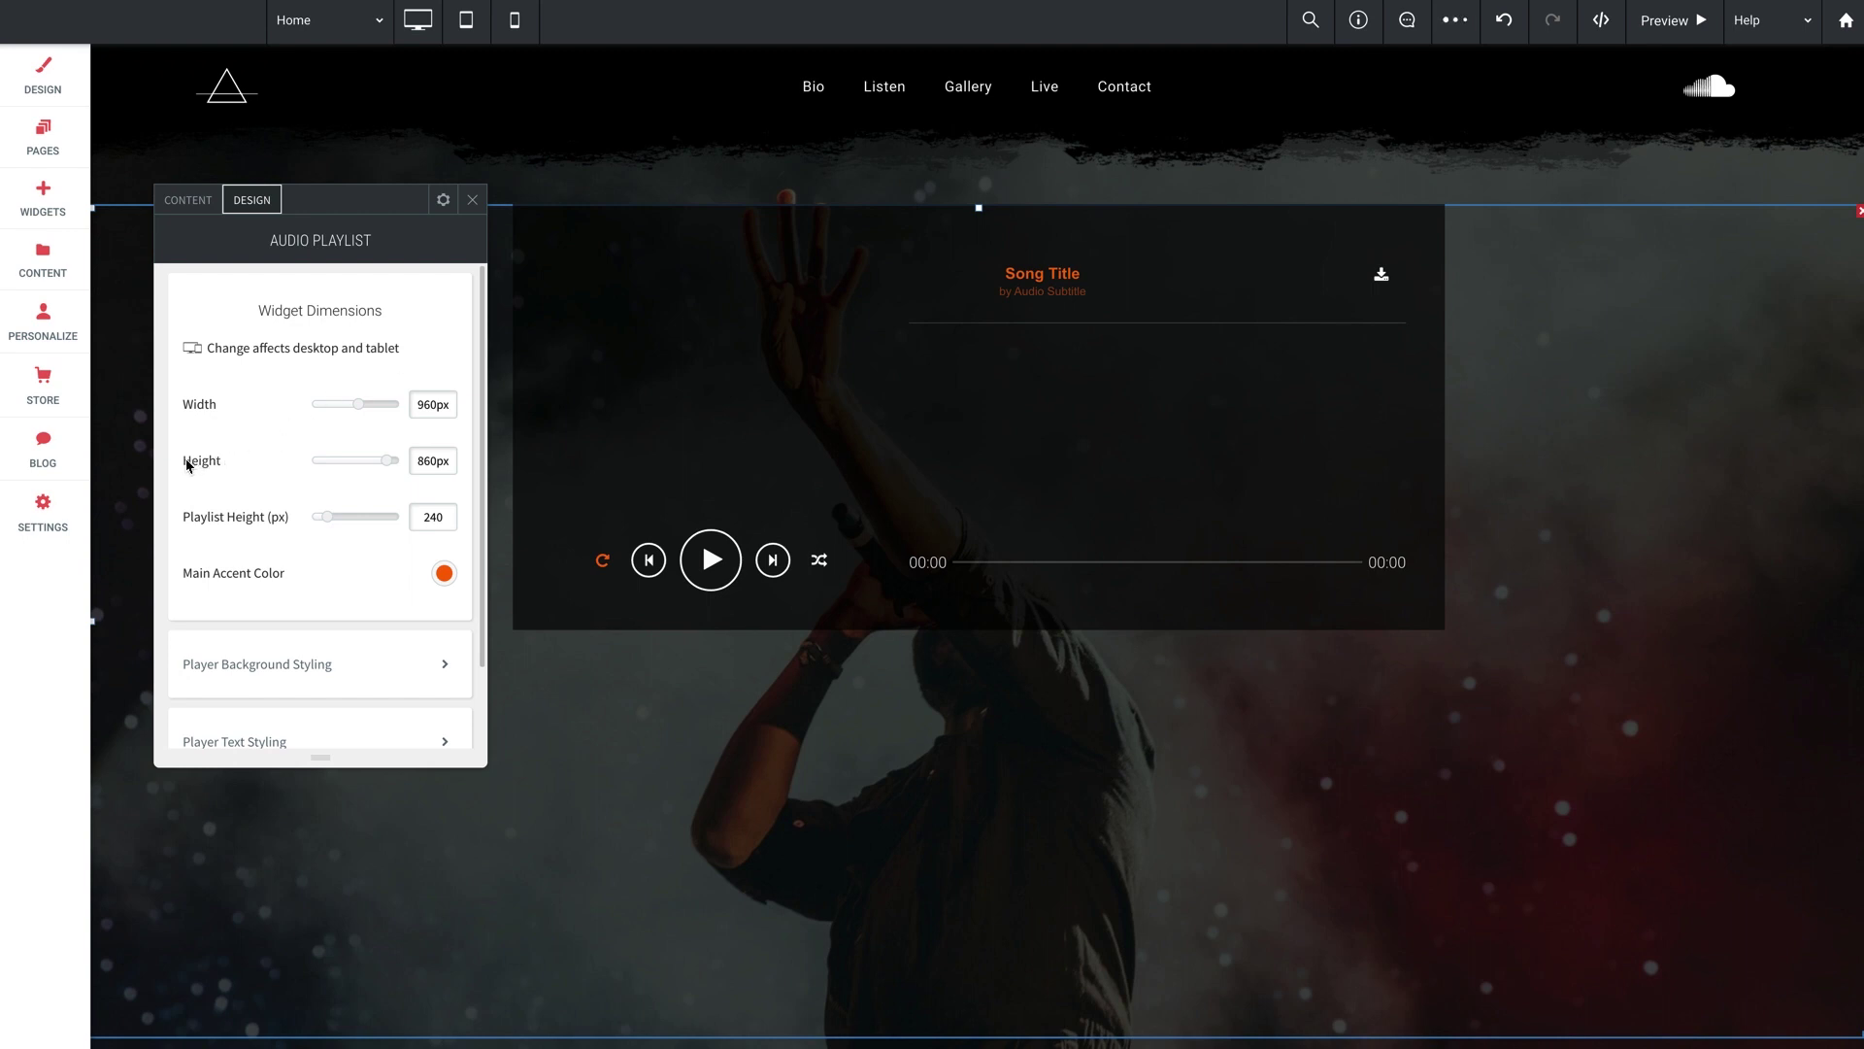
left_click(443, 462)
type("569")
key("Return")
left_click(445, 517)
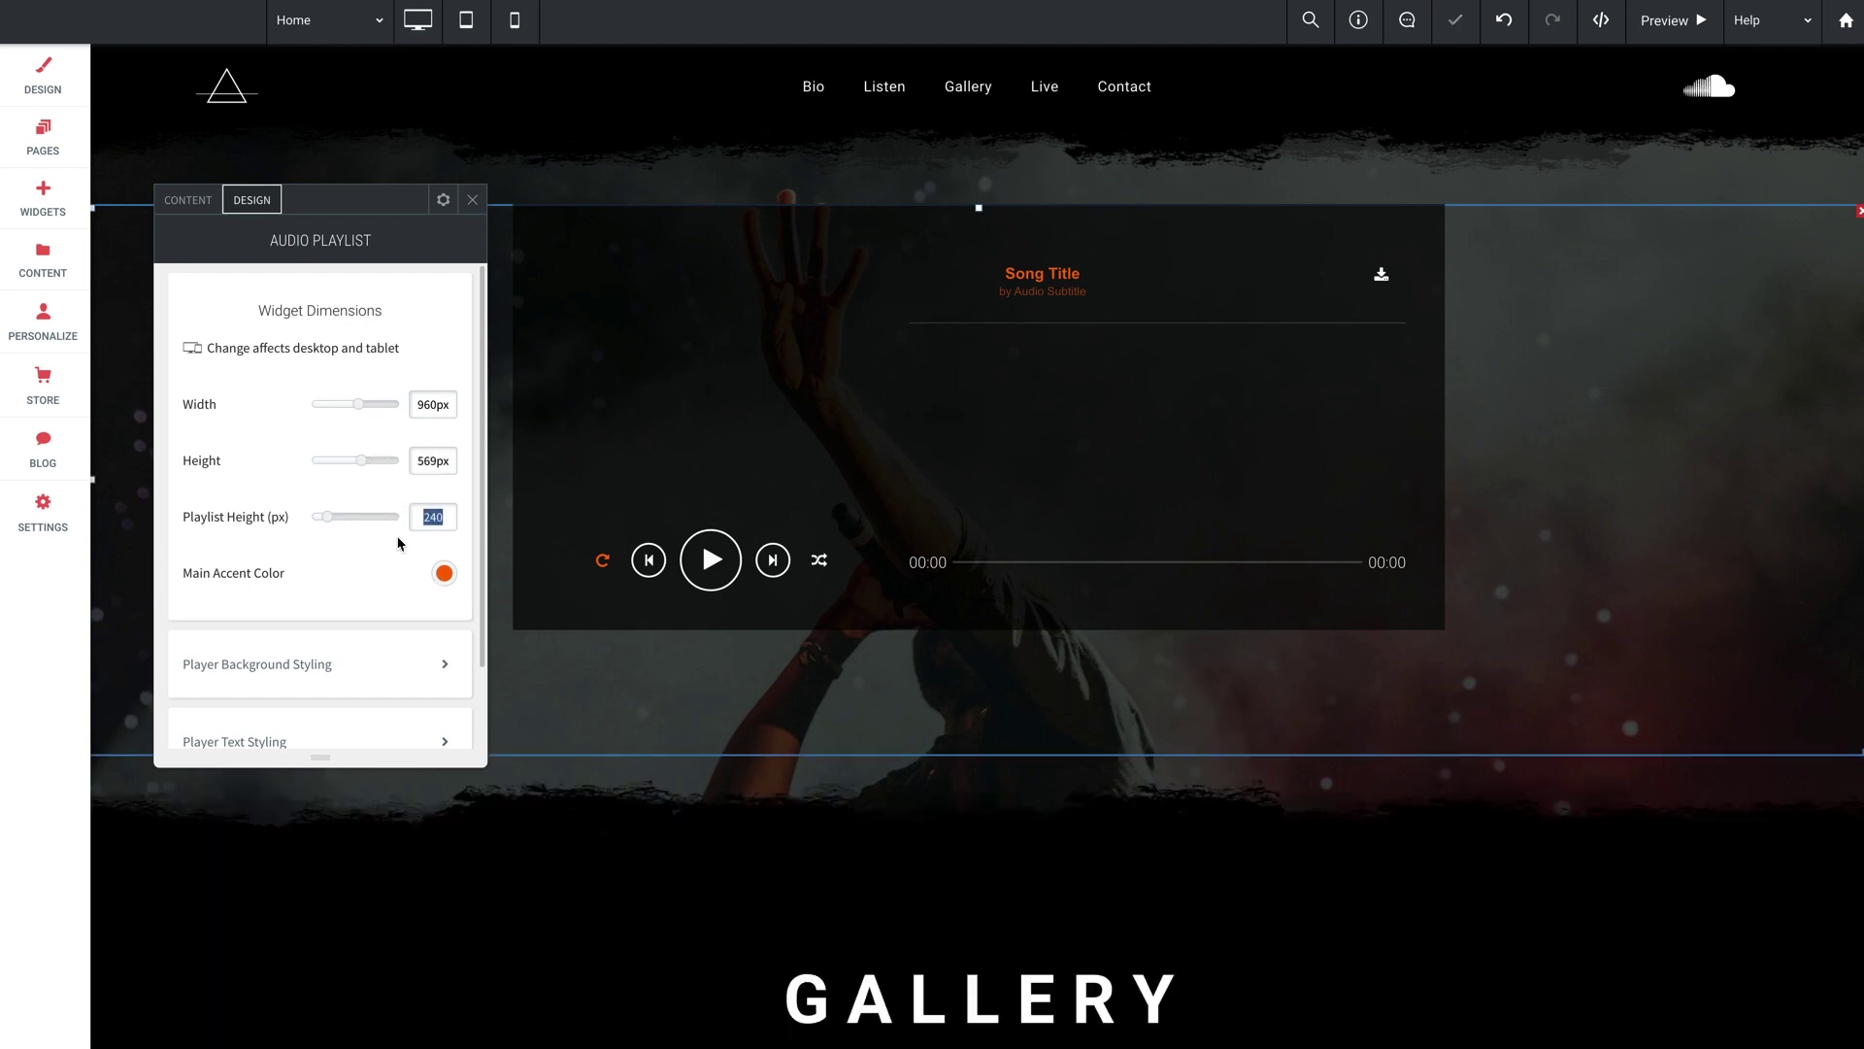
type("282")
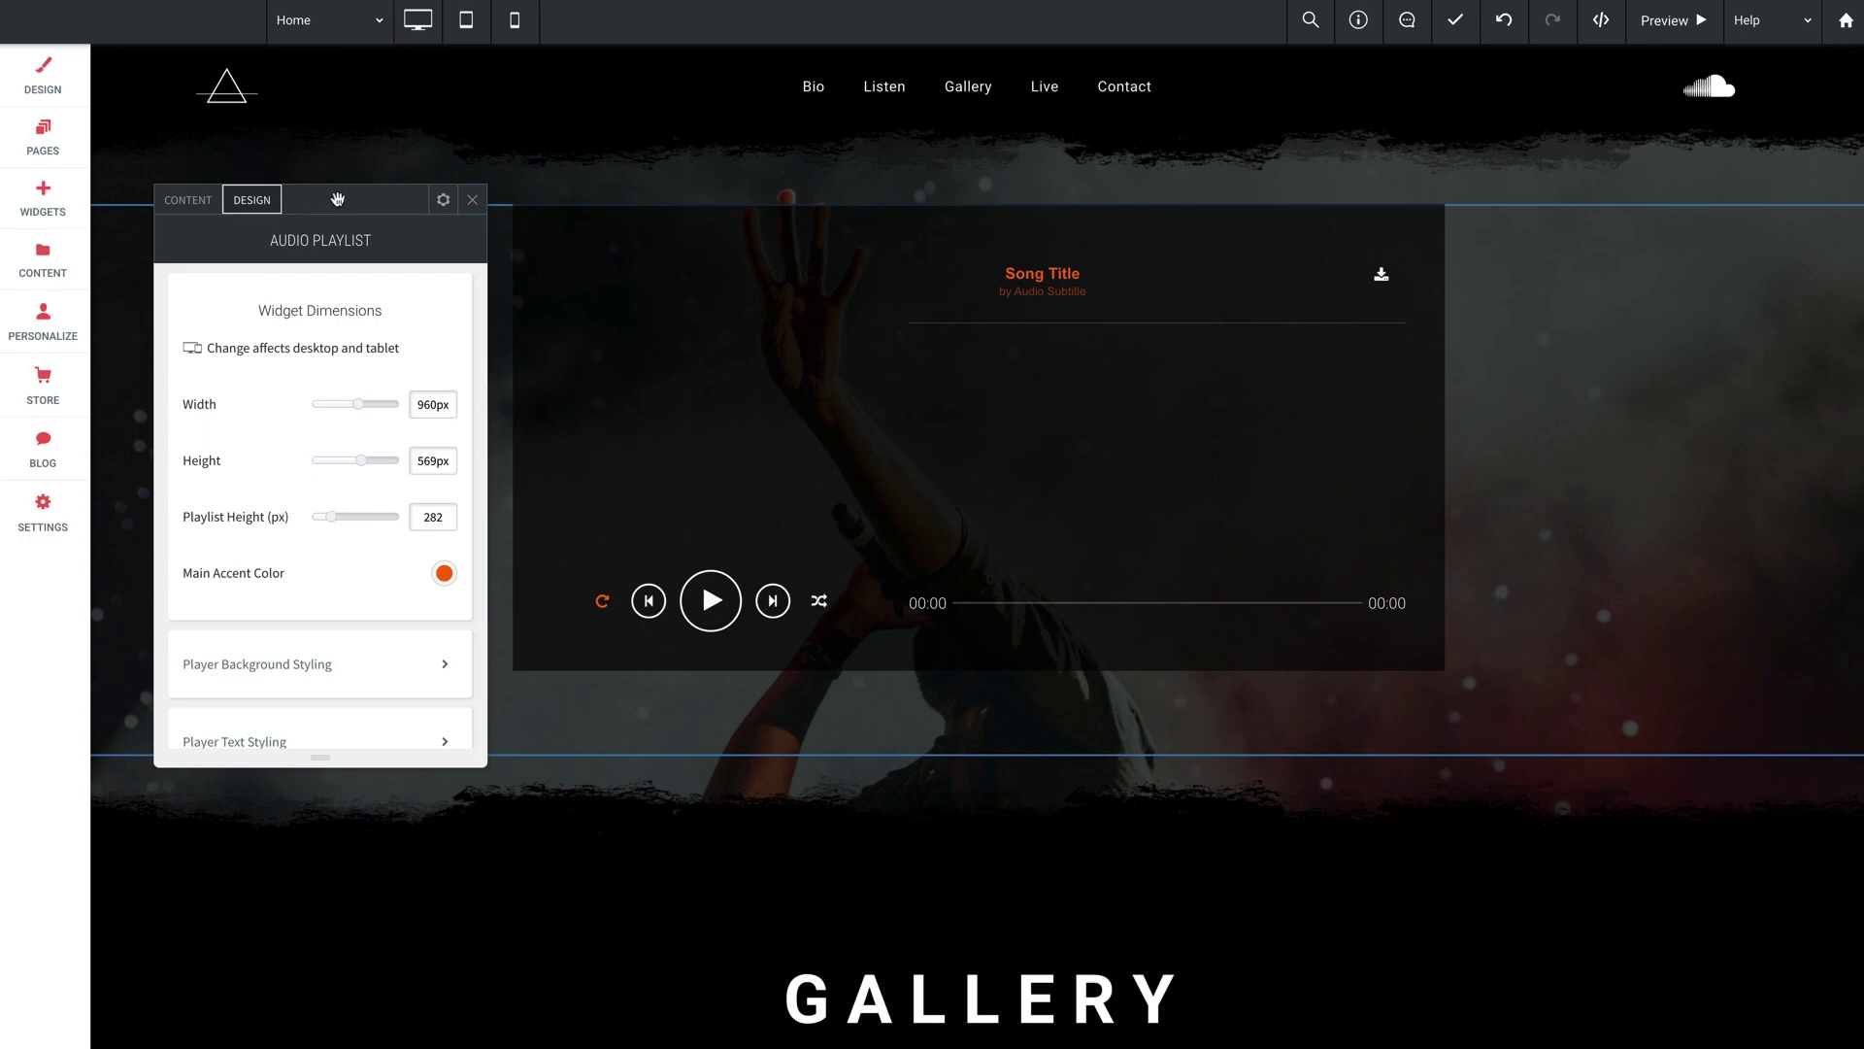
Return to the Audio Playlist content settings and scroll down to its track list.
left_click(195, 207)
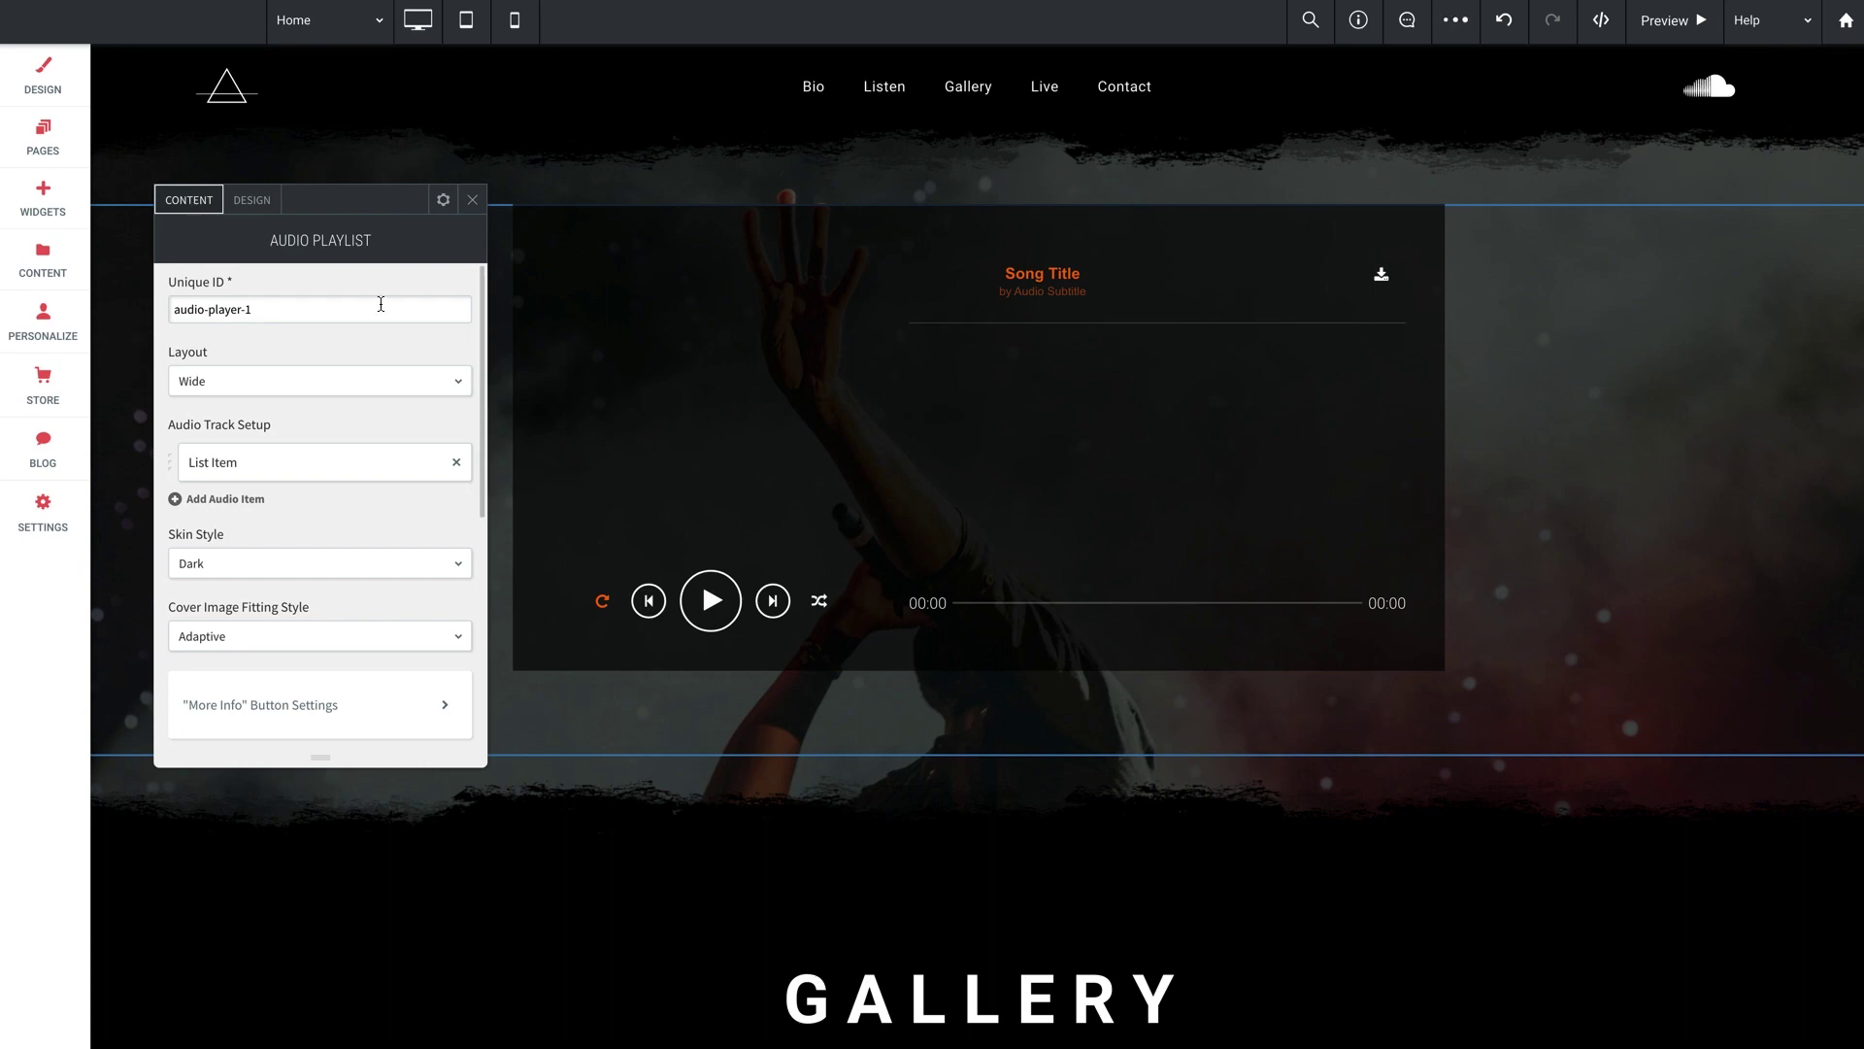
scroll(320, 421, "down", 1)
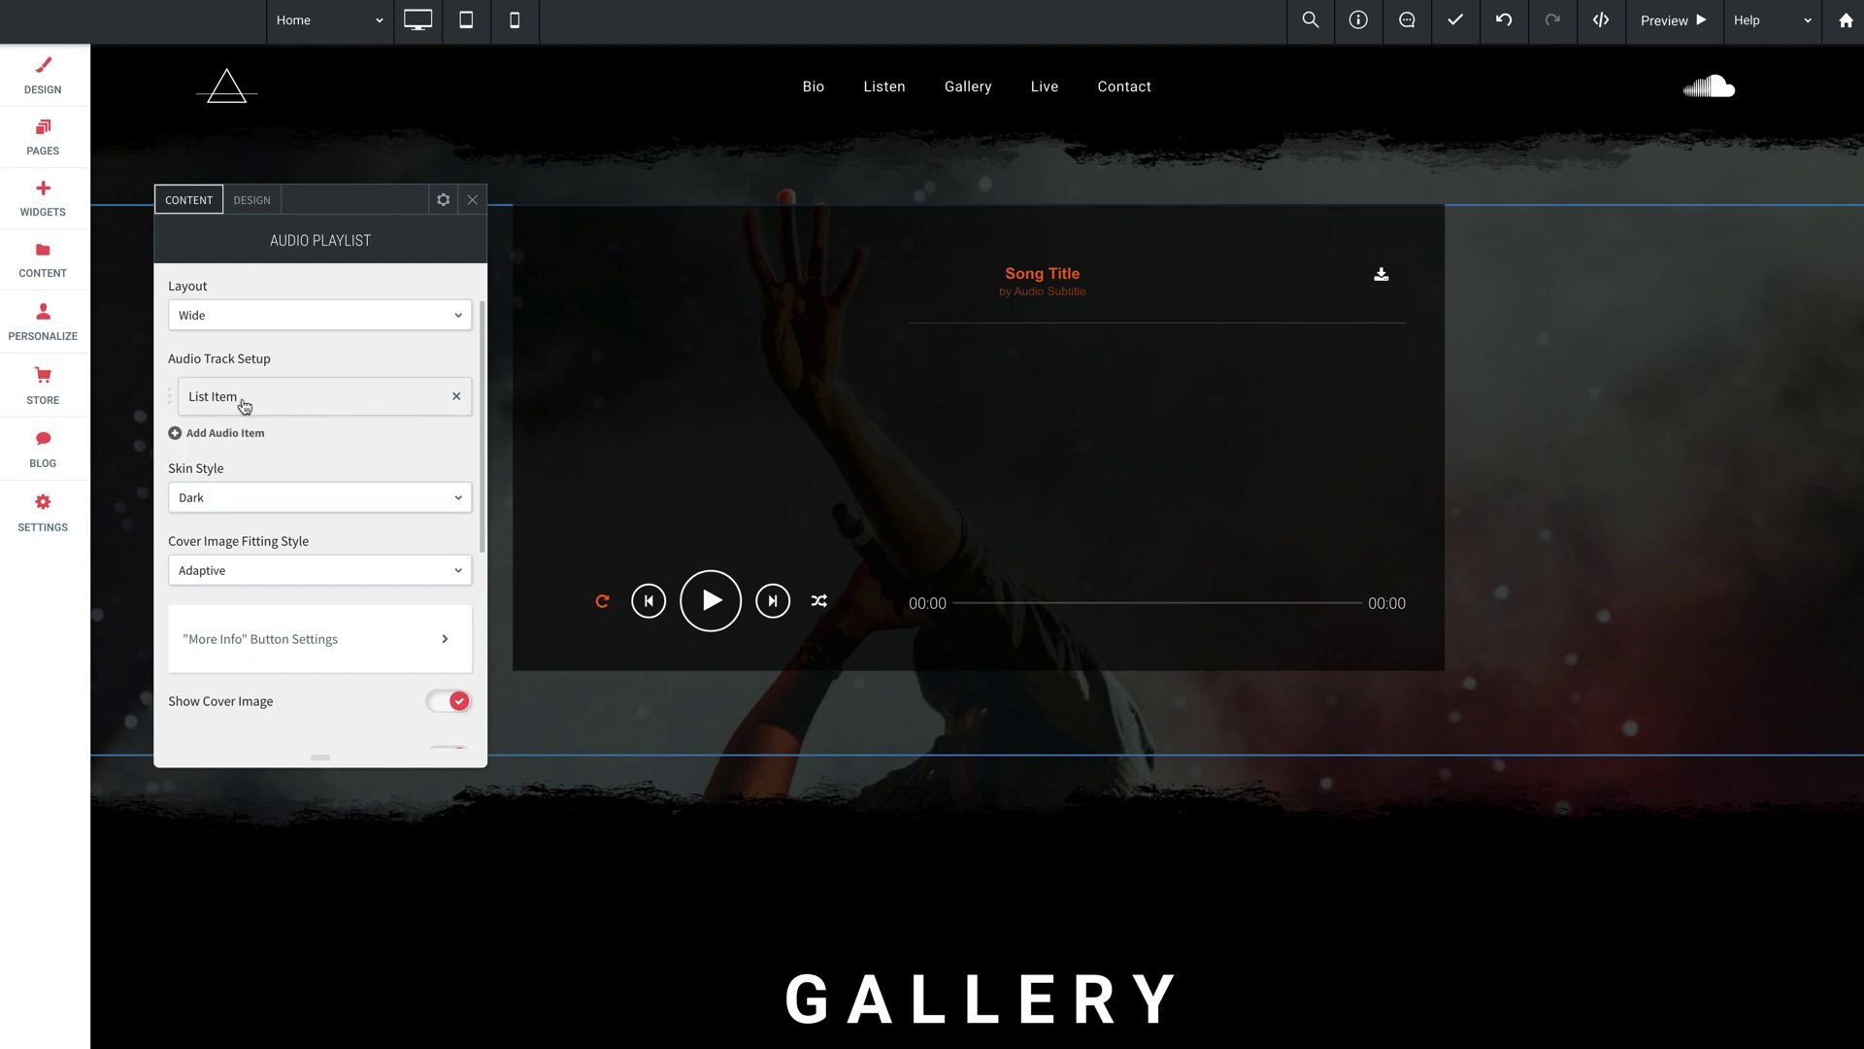
Link the first track to the local downloadable file 01 Big Sleep.mp3.
left_click(238, 404)
scroll(694, 384, "up", 1)
left_click(574, 331)
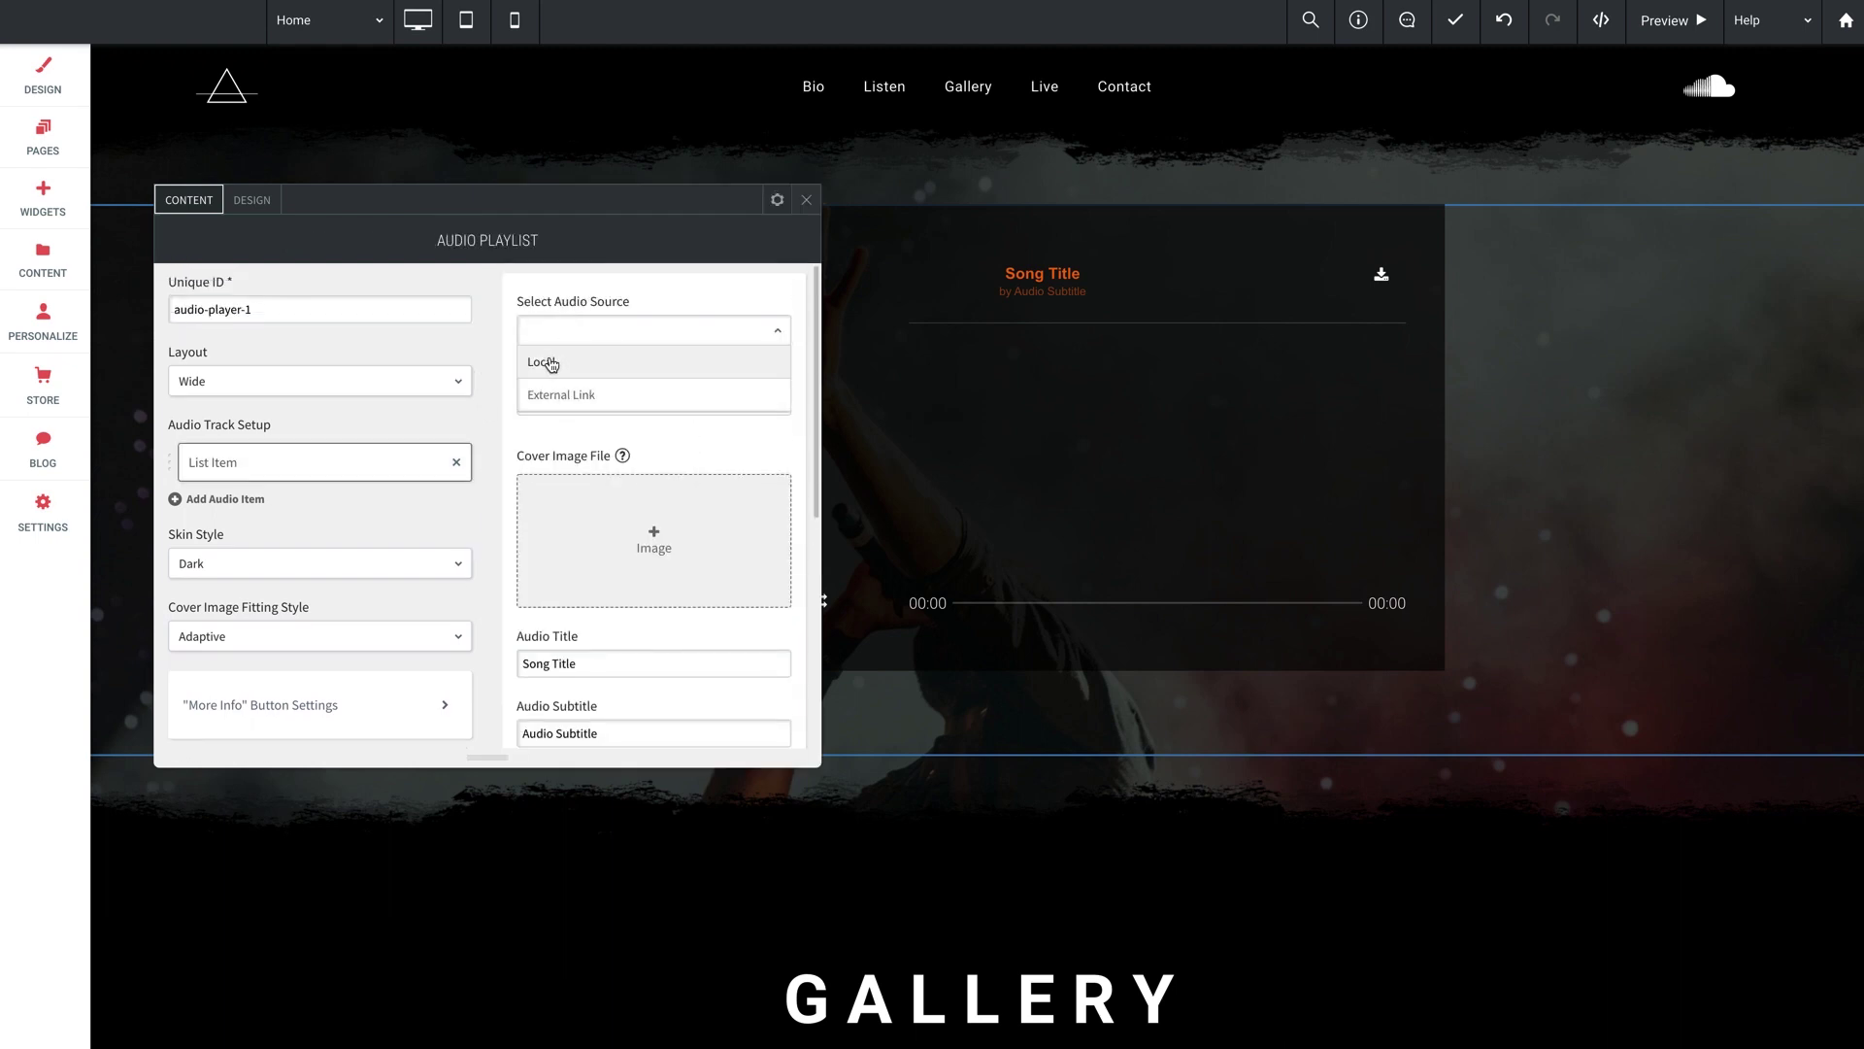
left_click(552, 364)
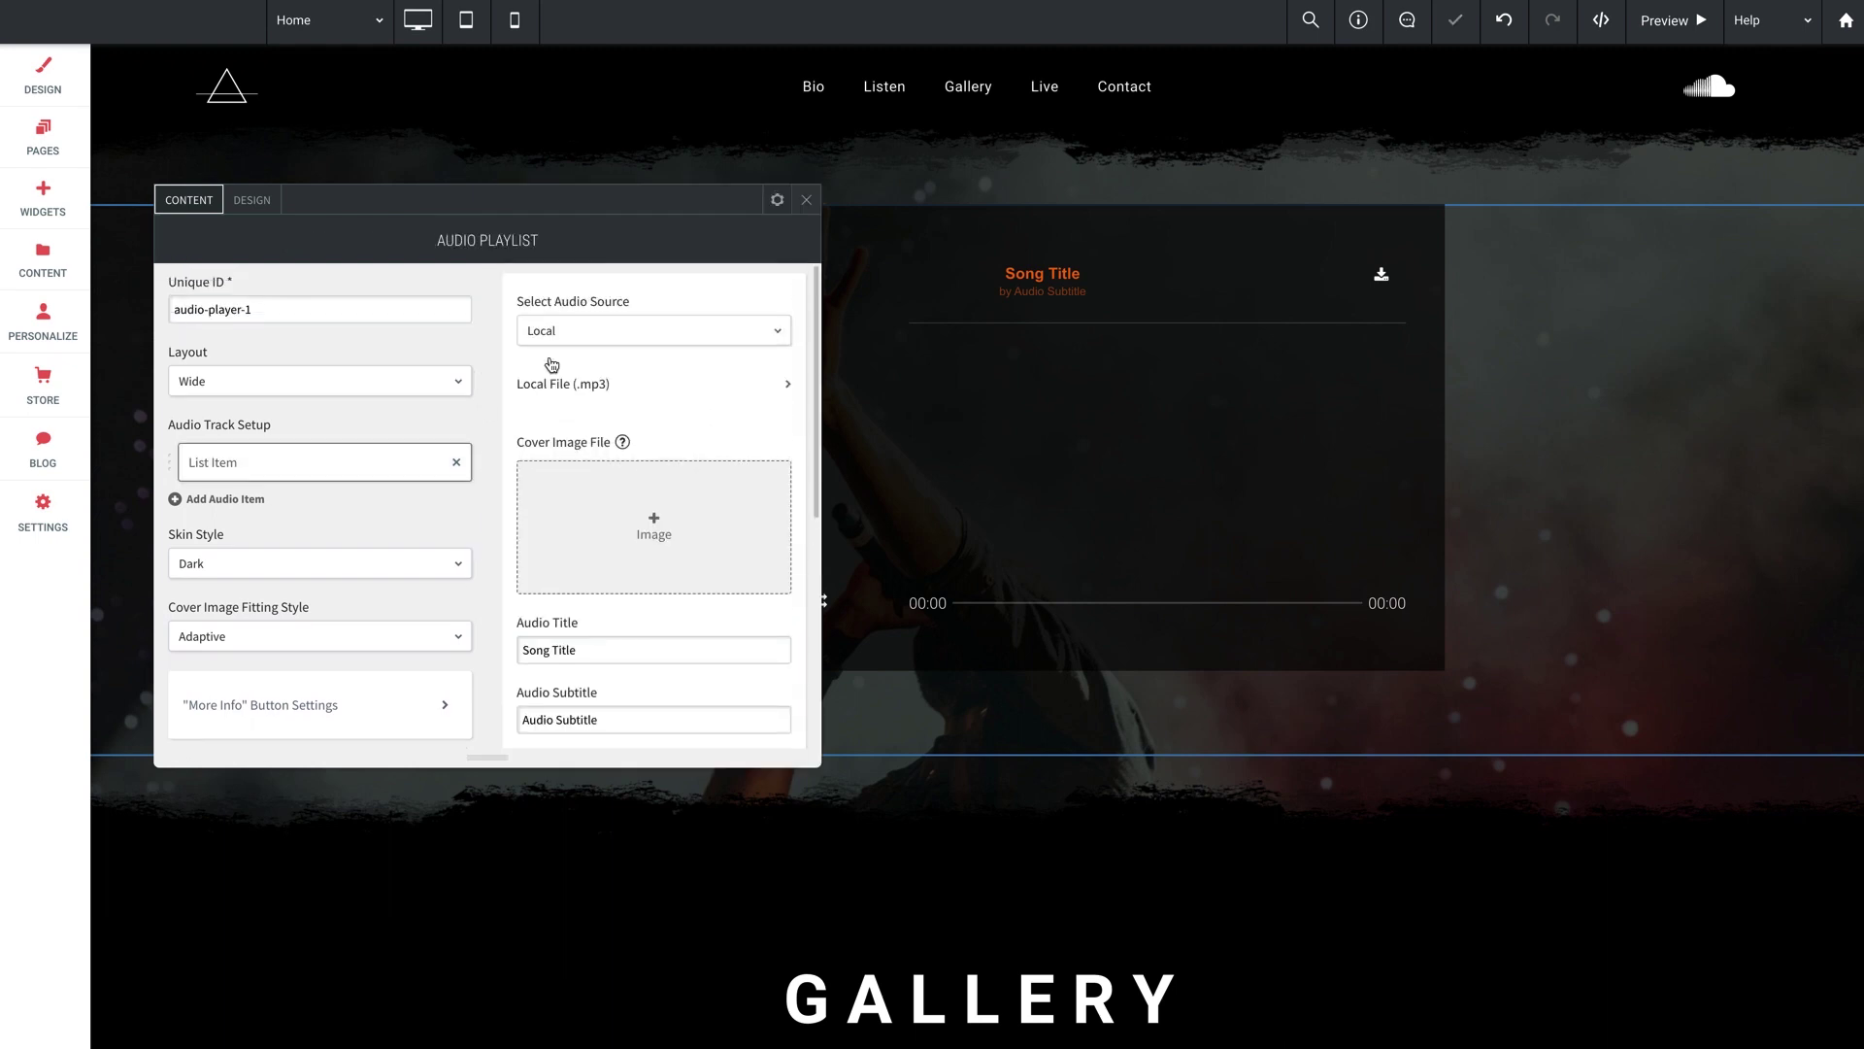
left_click(594, 389)
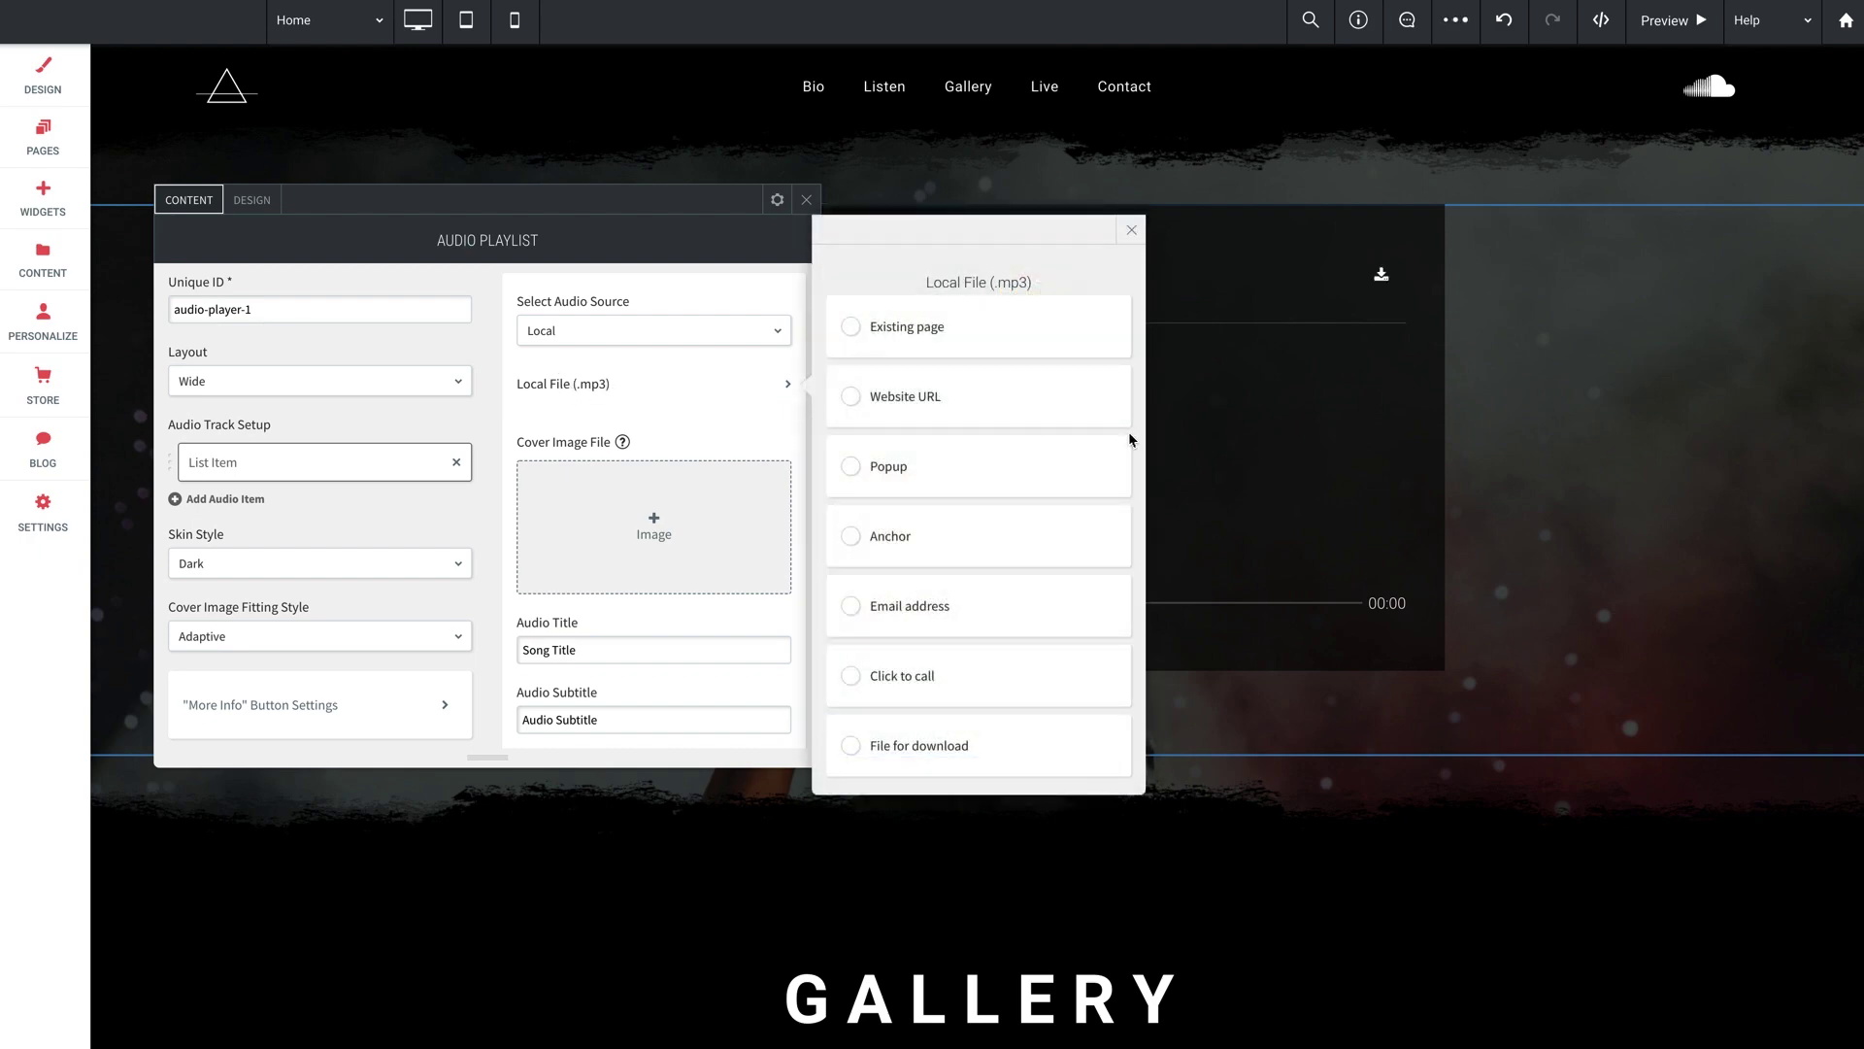
left_click(923, 748)
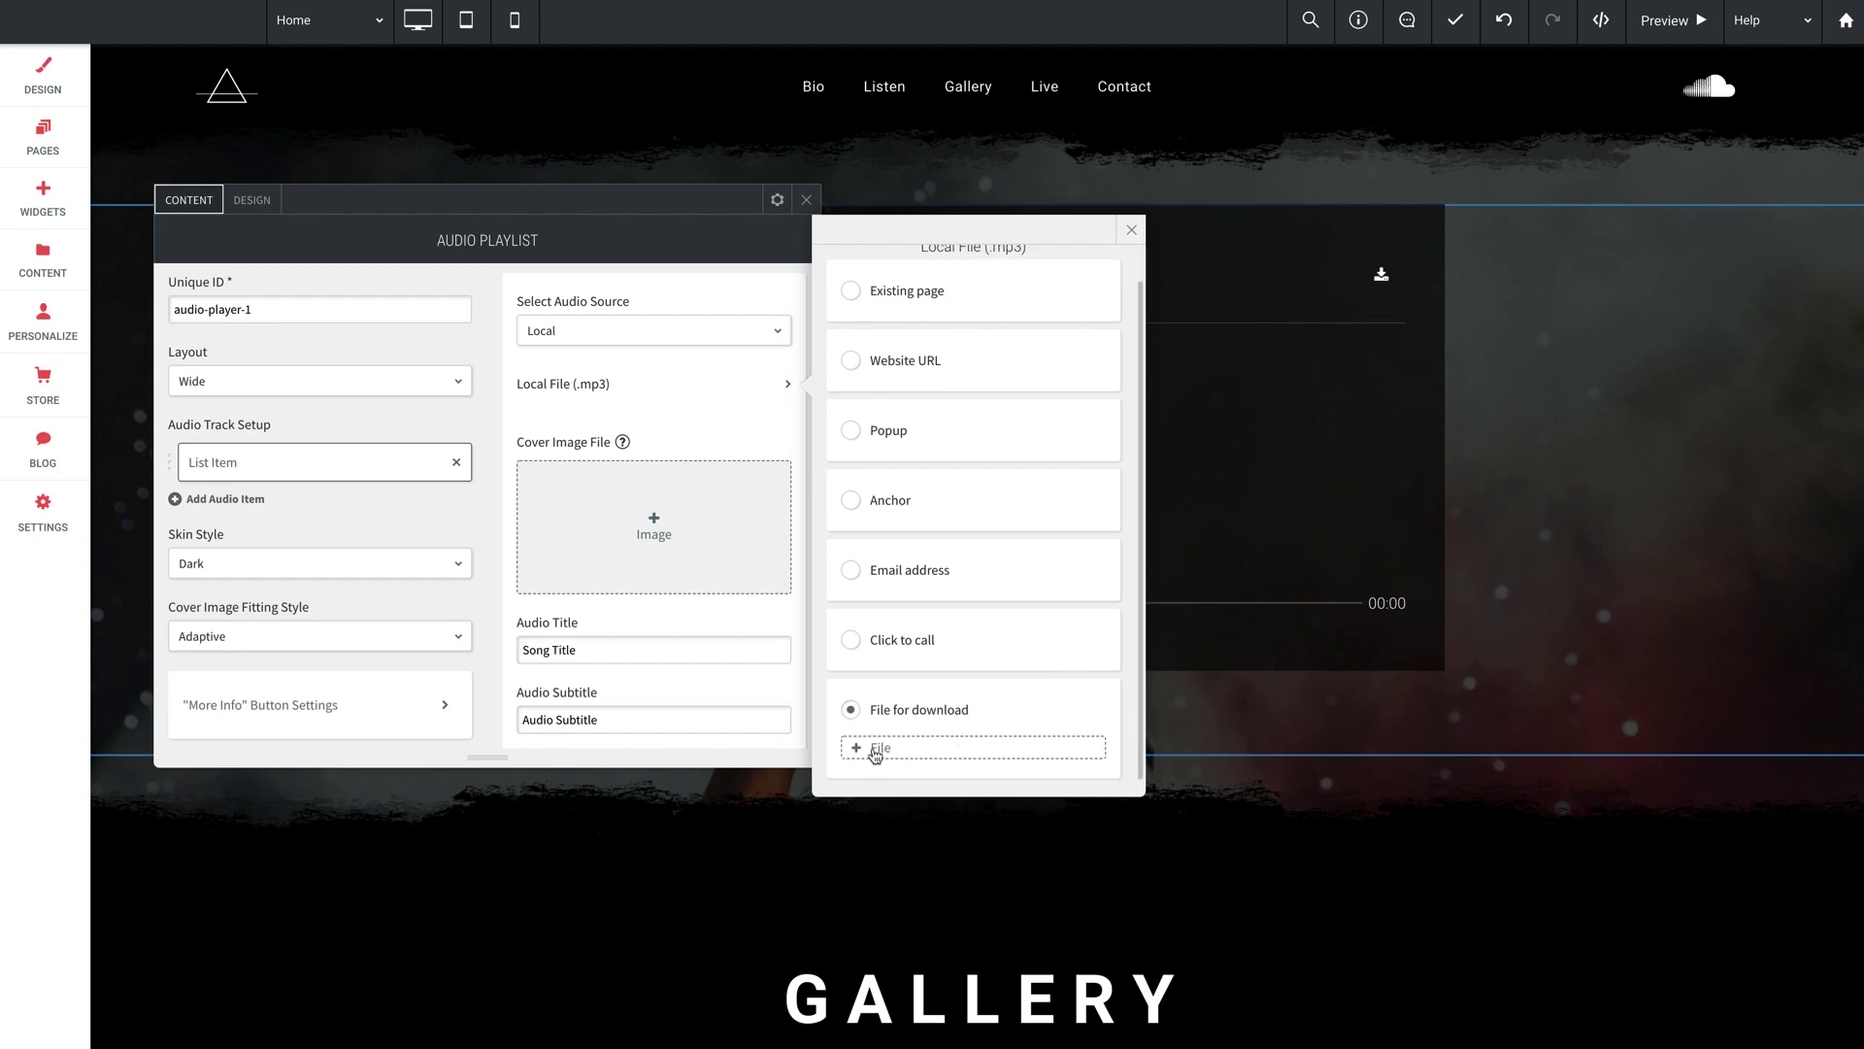
left_click(876, 754)
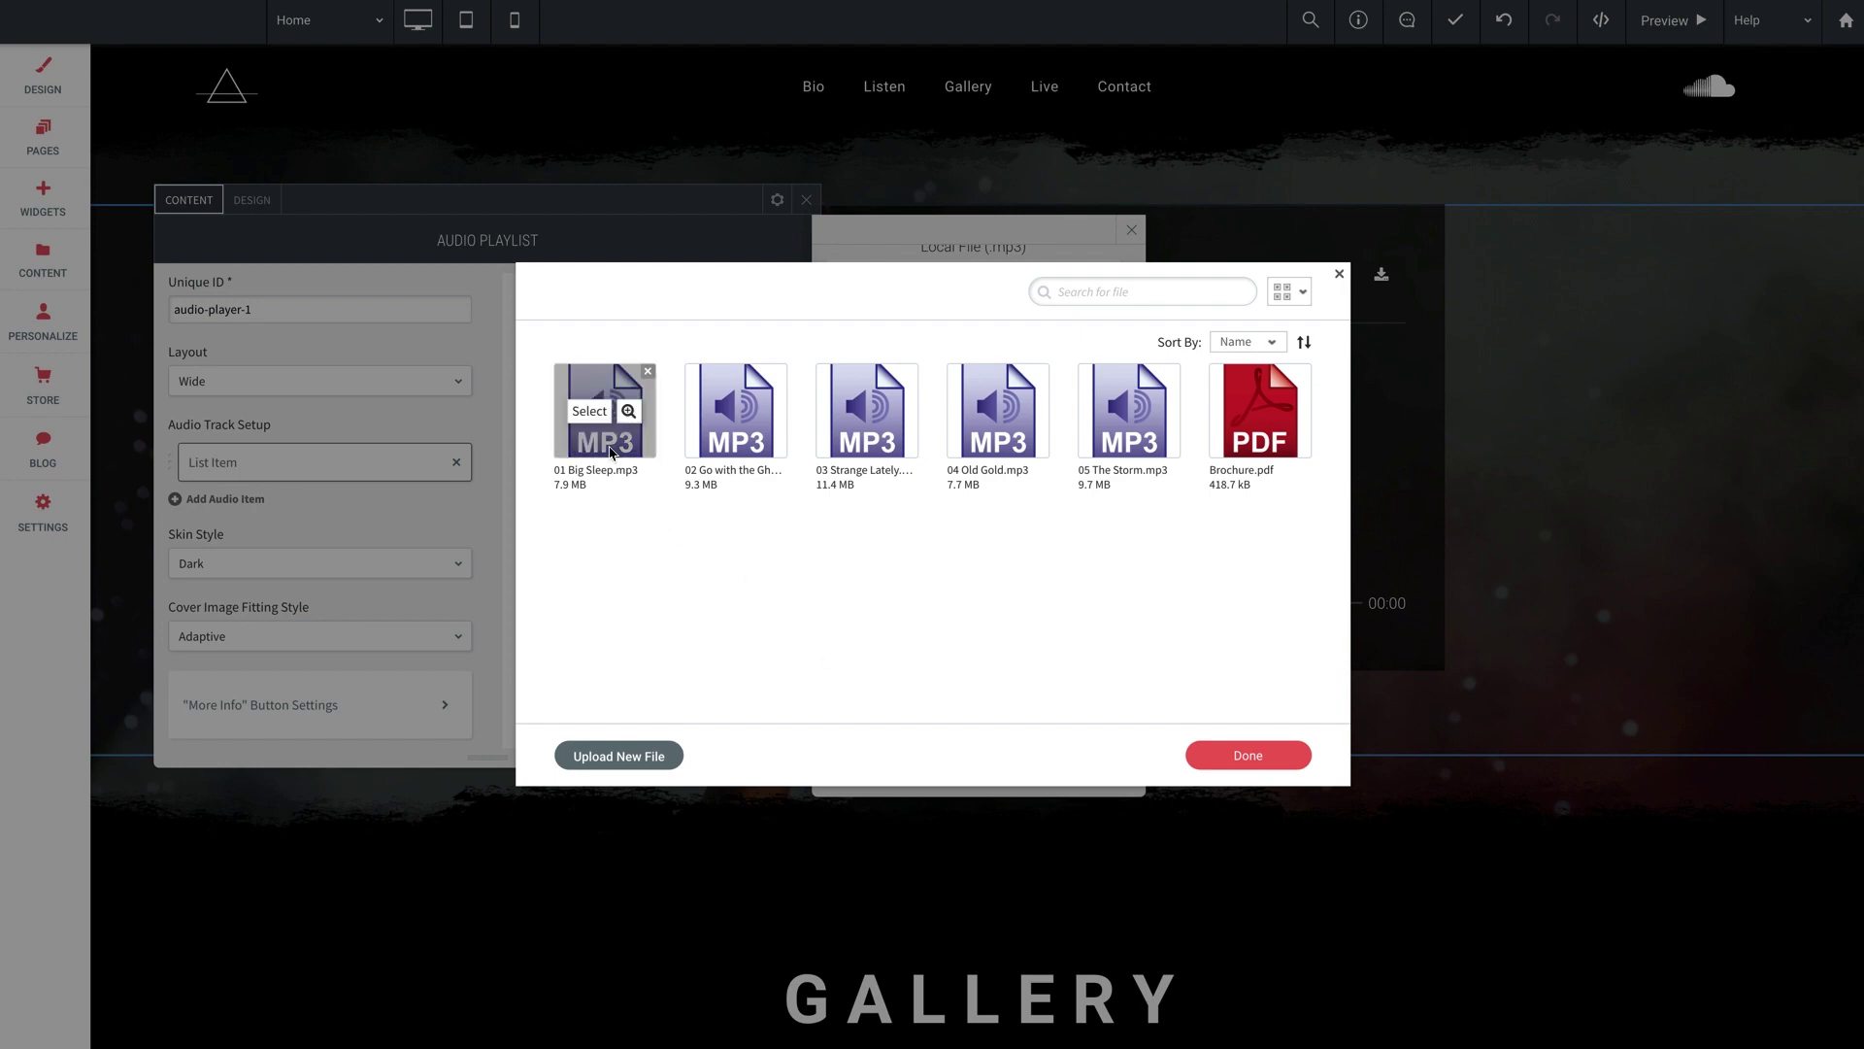
mouse_move(1106, 451)
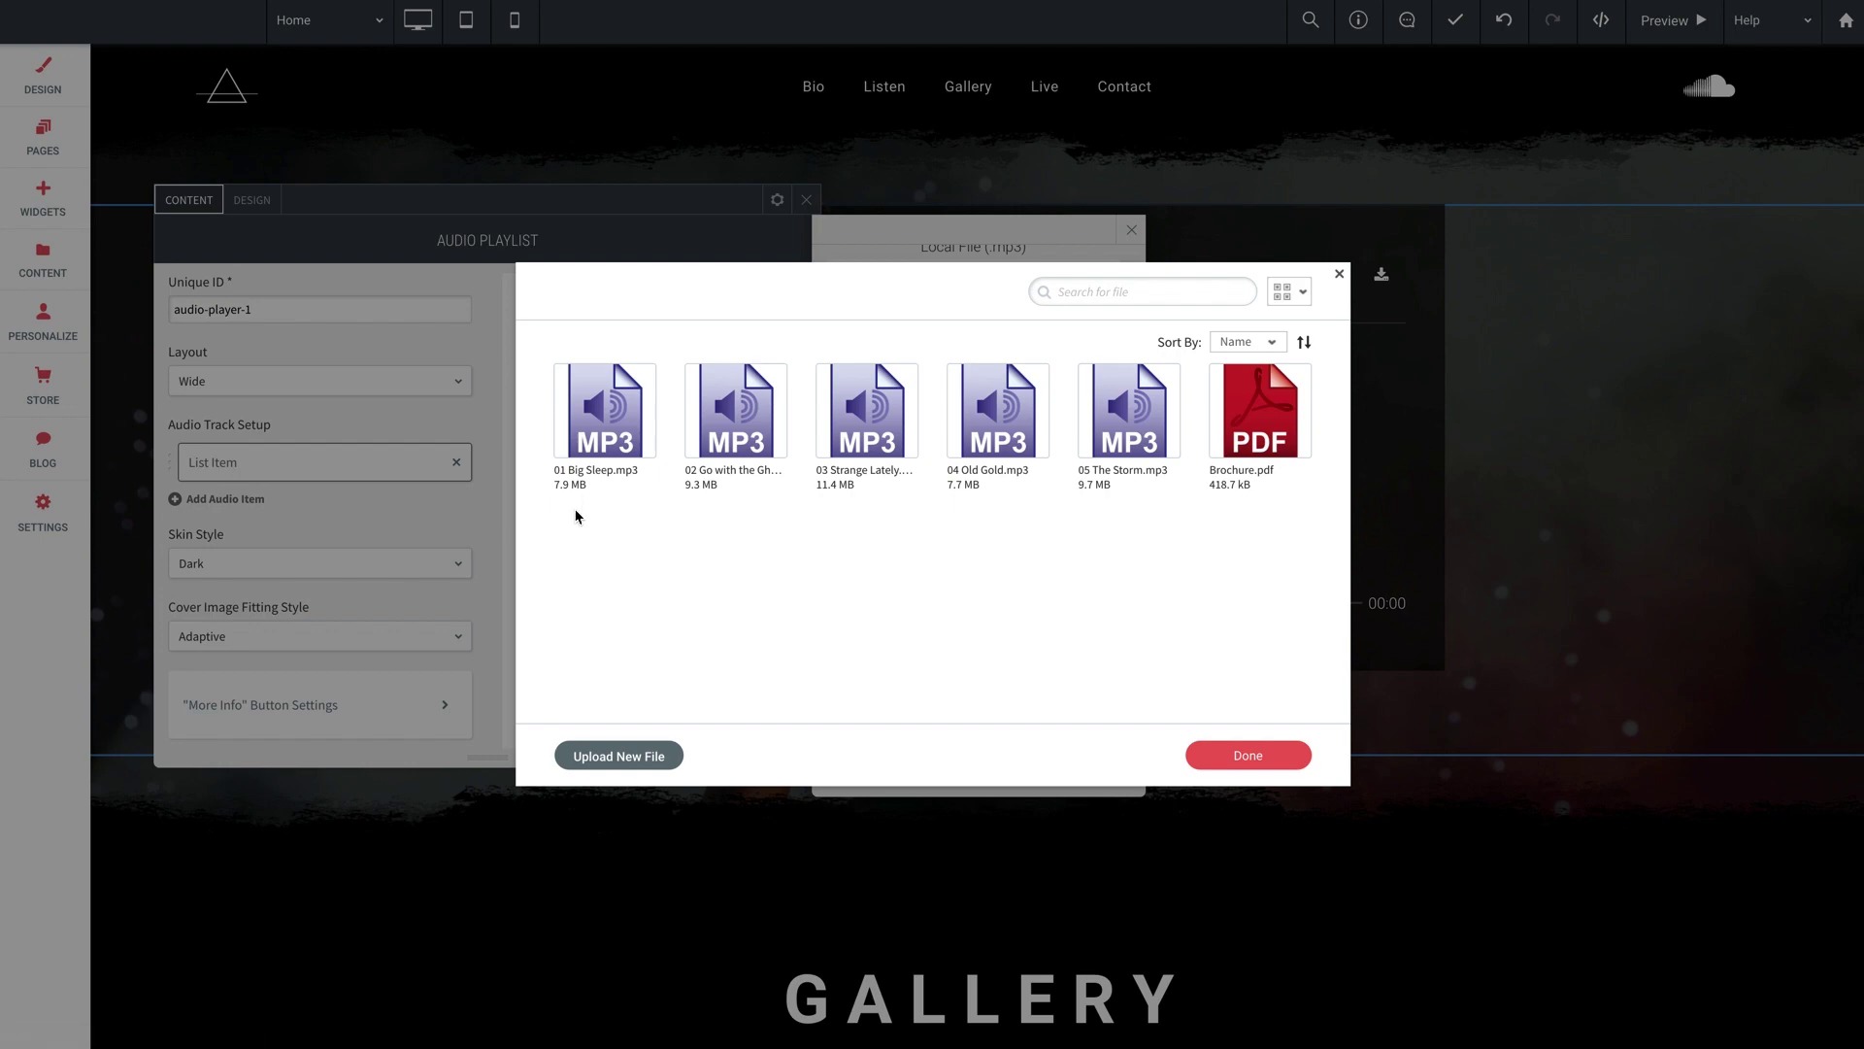
left_click(589, 412)
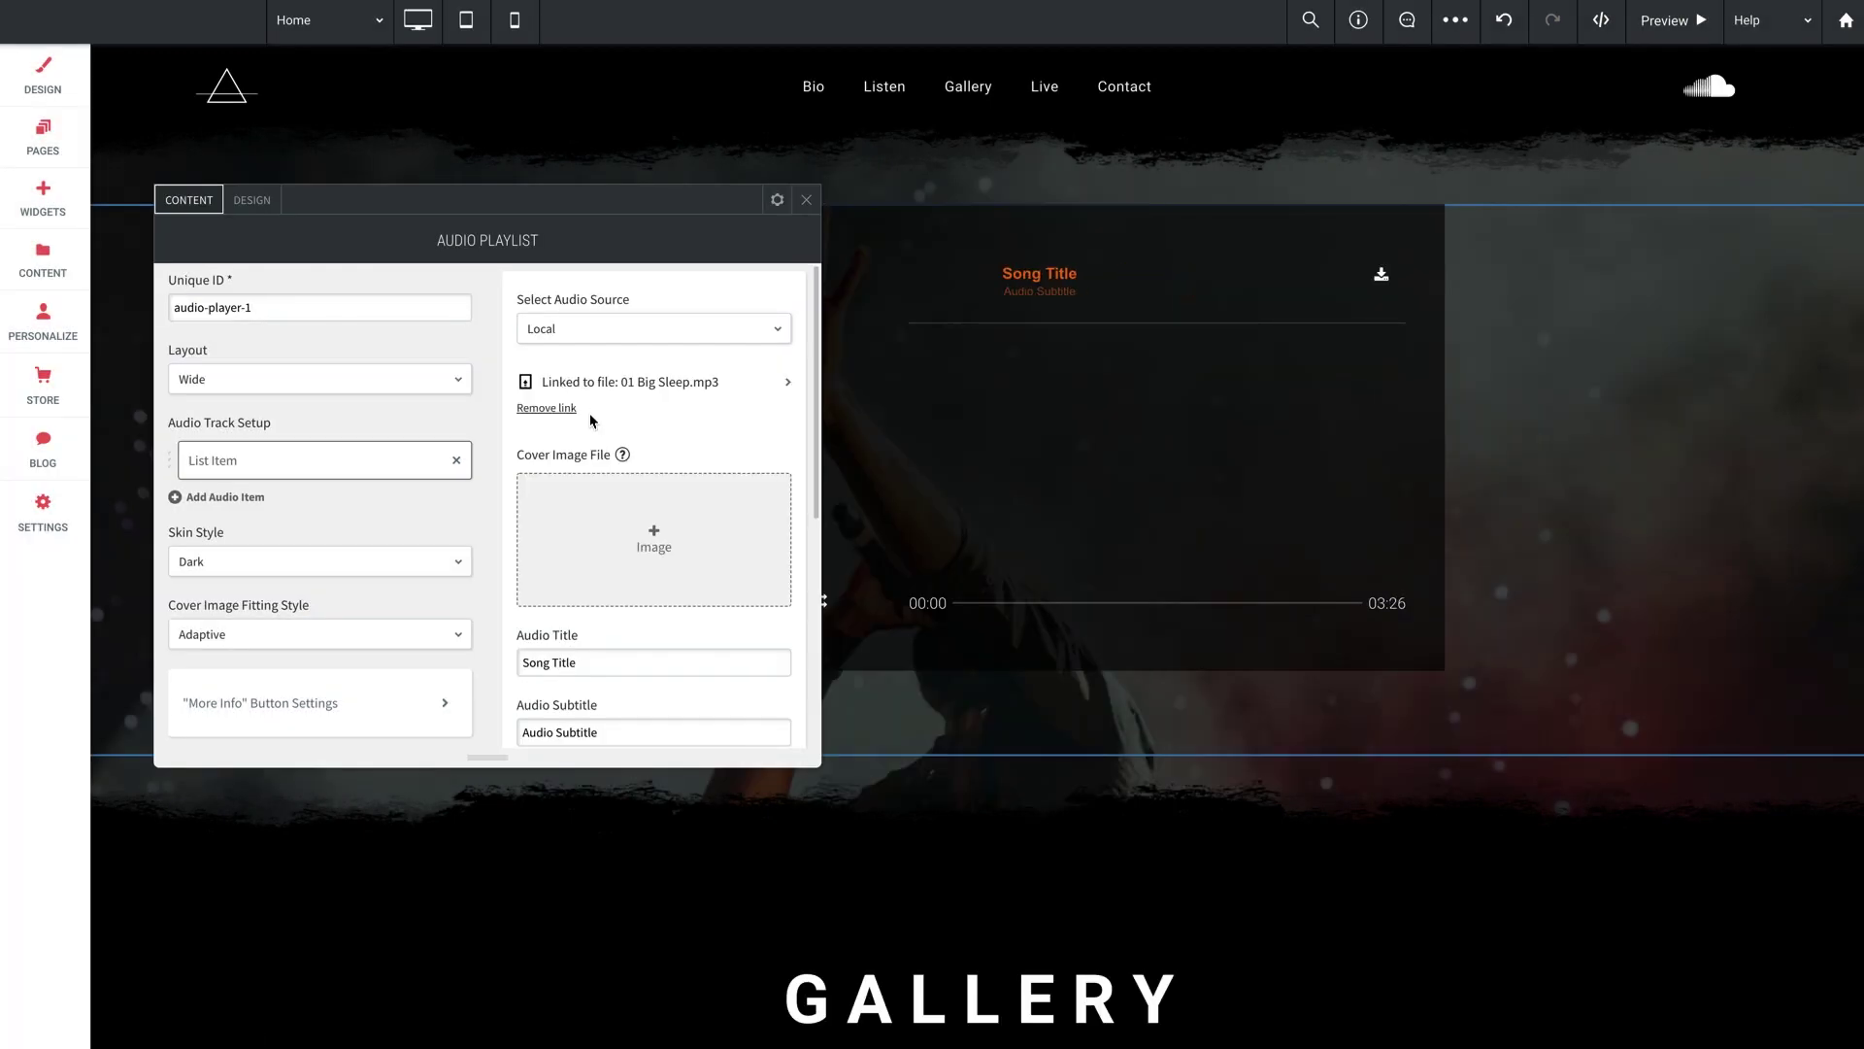
Set Front+Cover+Sf.jpg as the first track's cover image.
scroll(515, 476, "down", 1)
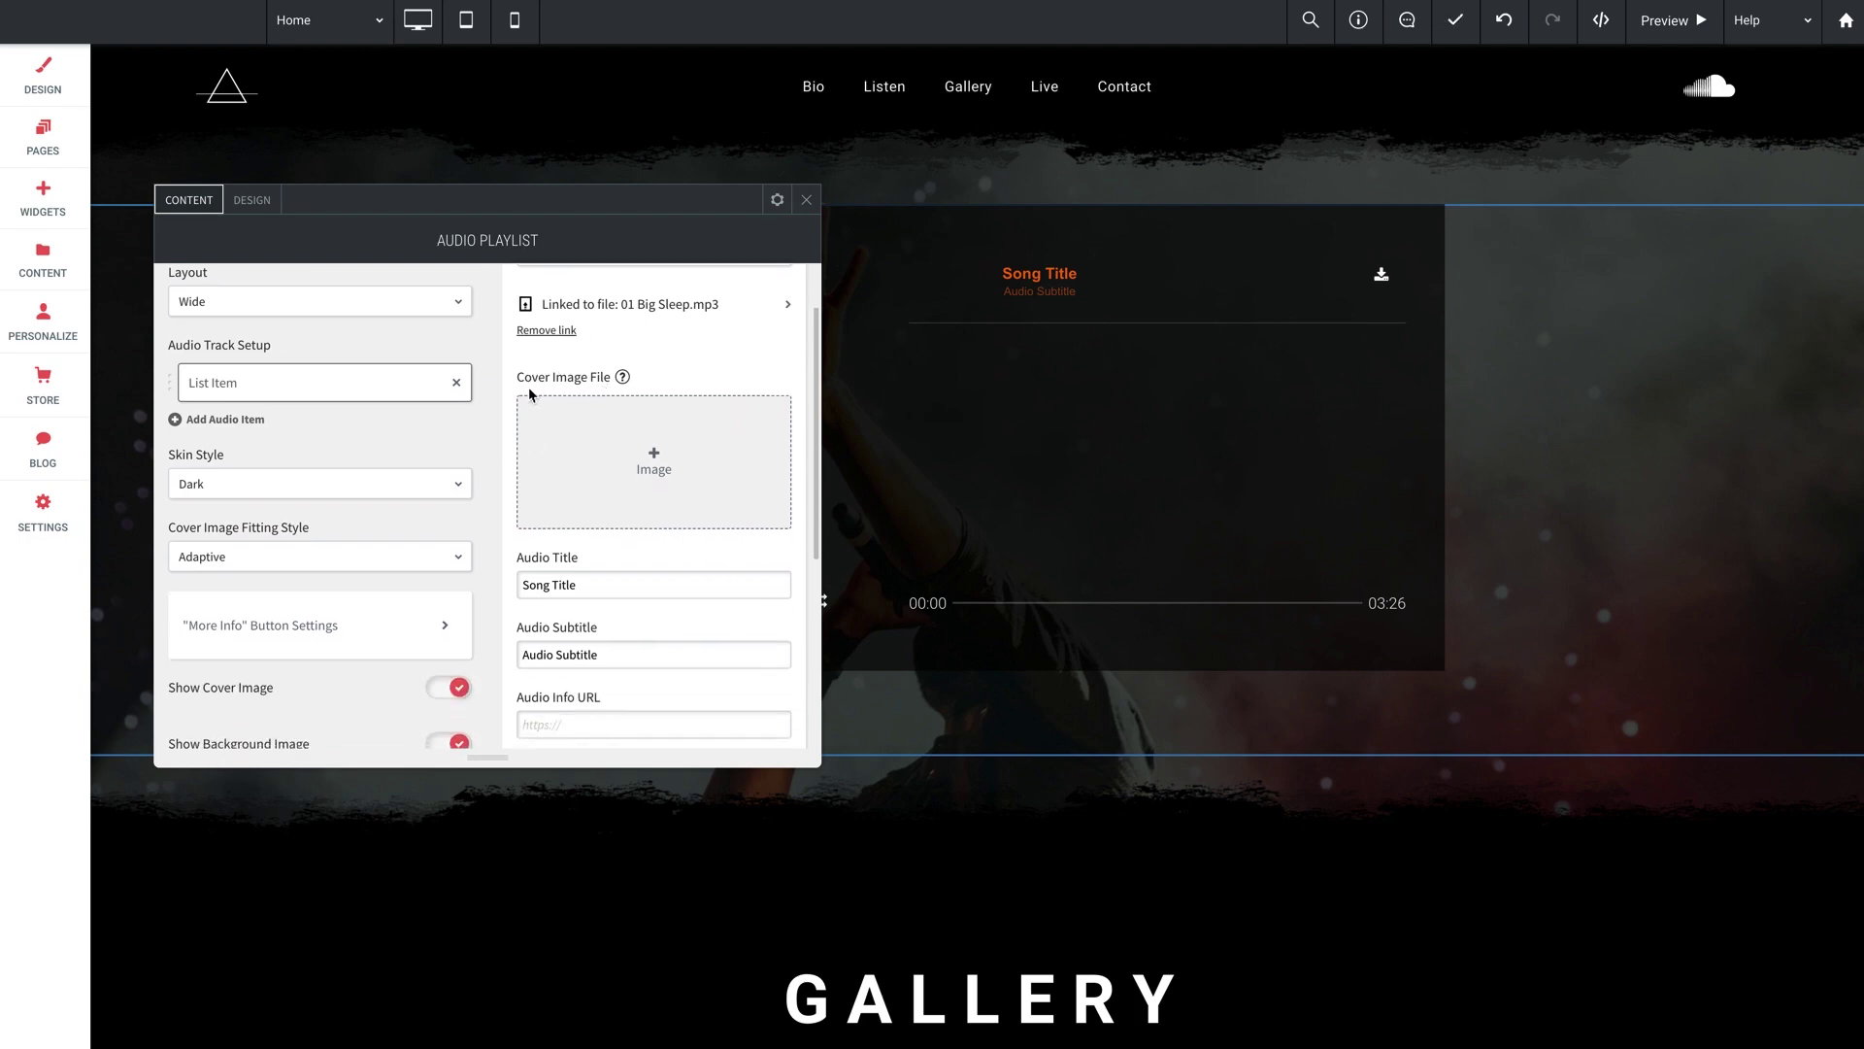
left_click(638, 451)
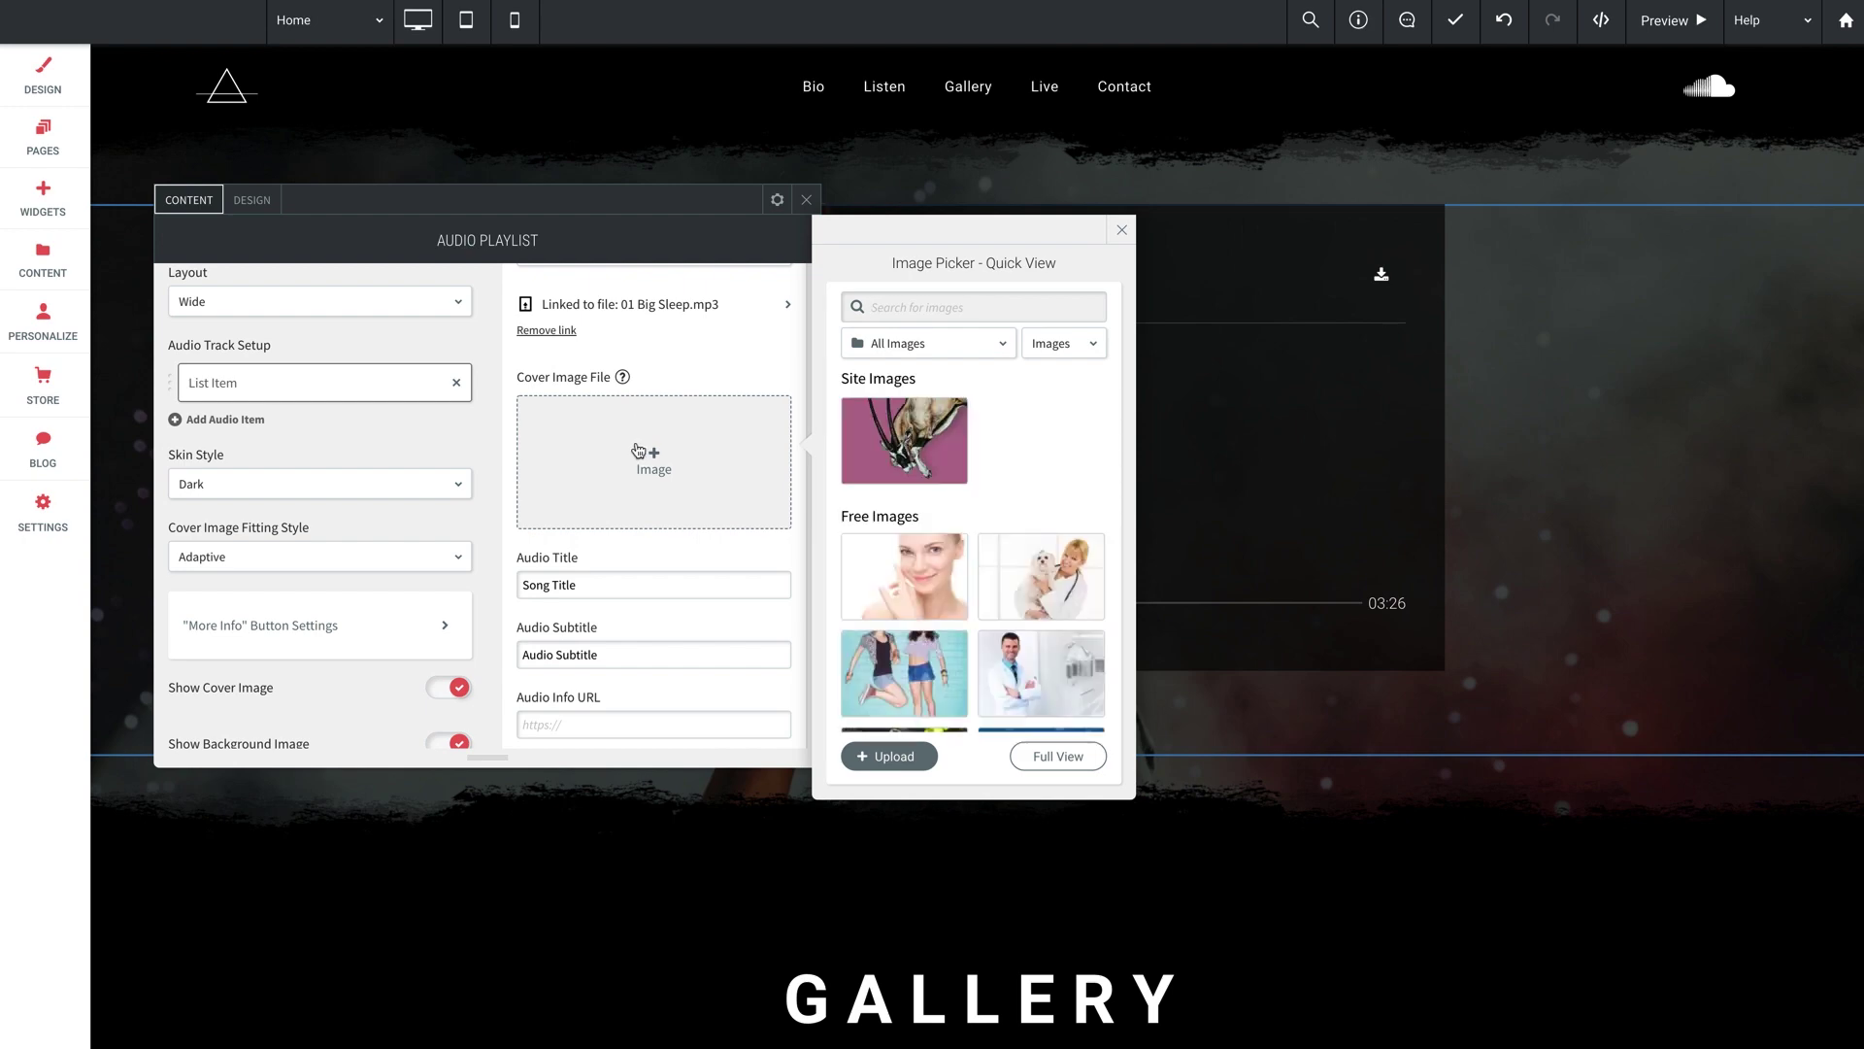
mouse_move(903, 443)
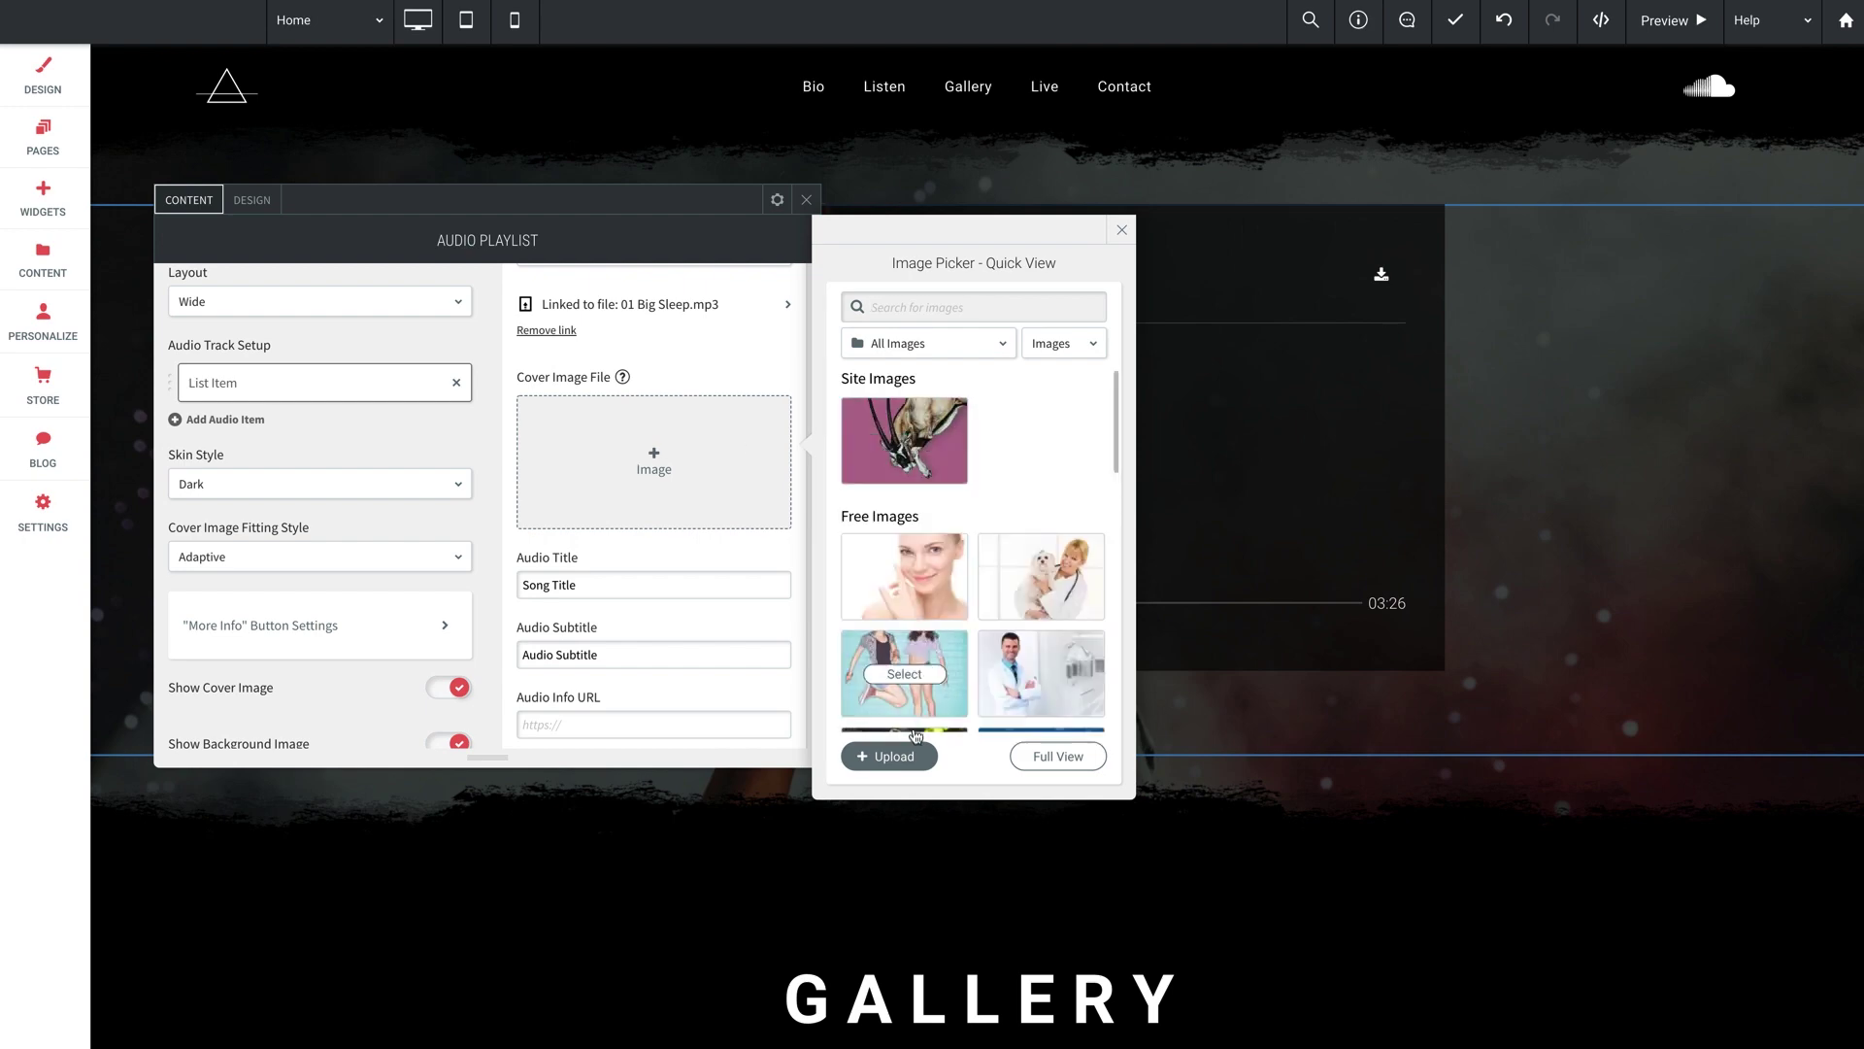
left_click(906, 439)
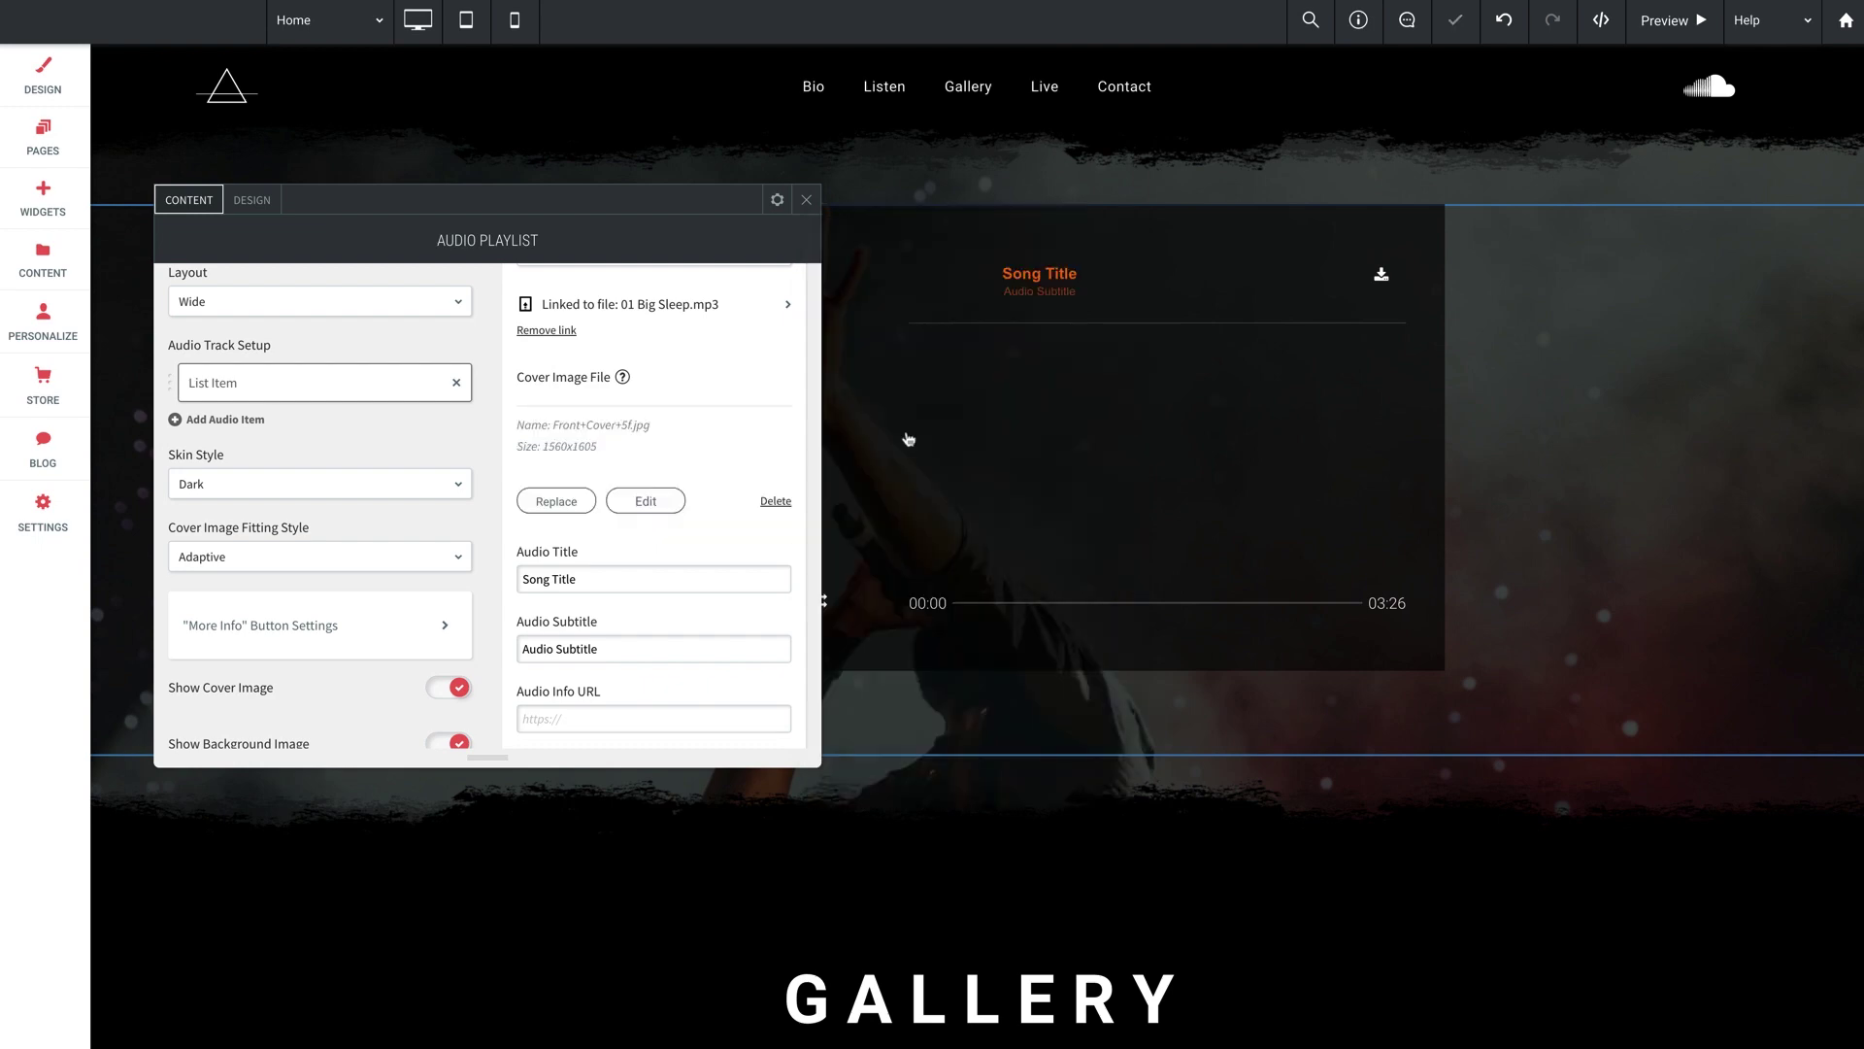
scroll(503, 543, "down", 2)
scroll(503, 544, "down", 1)
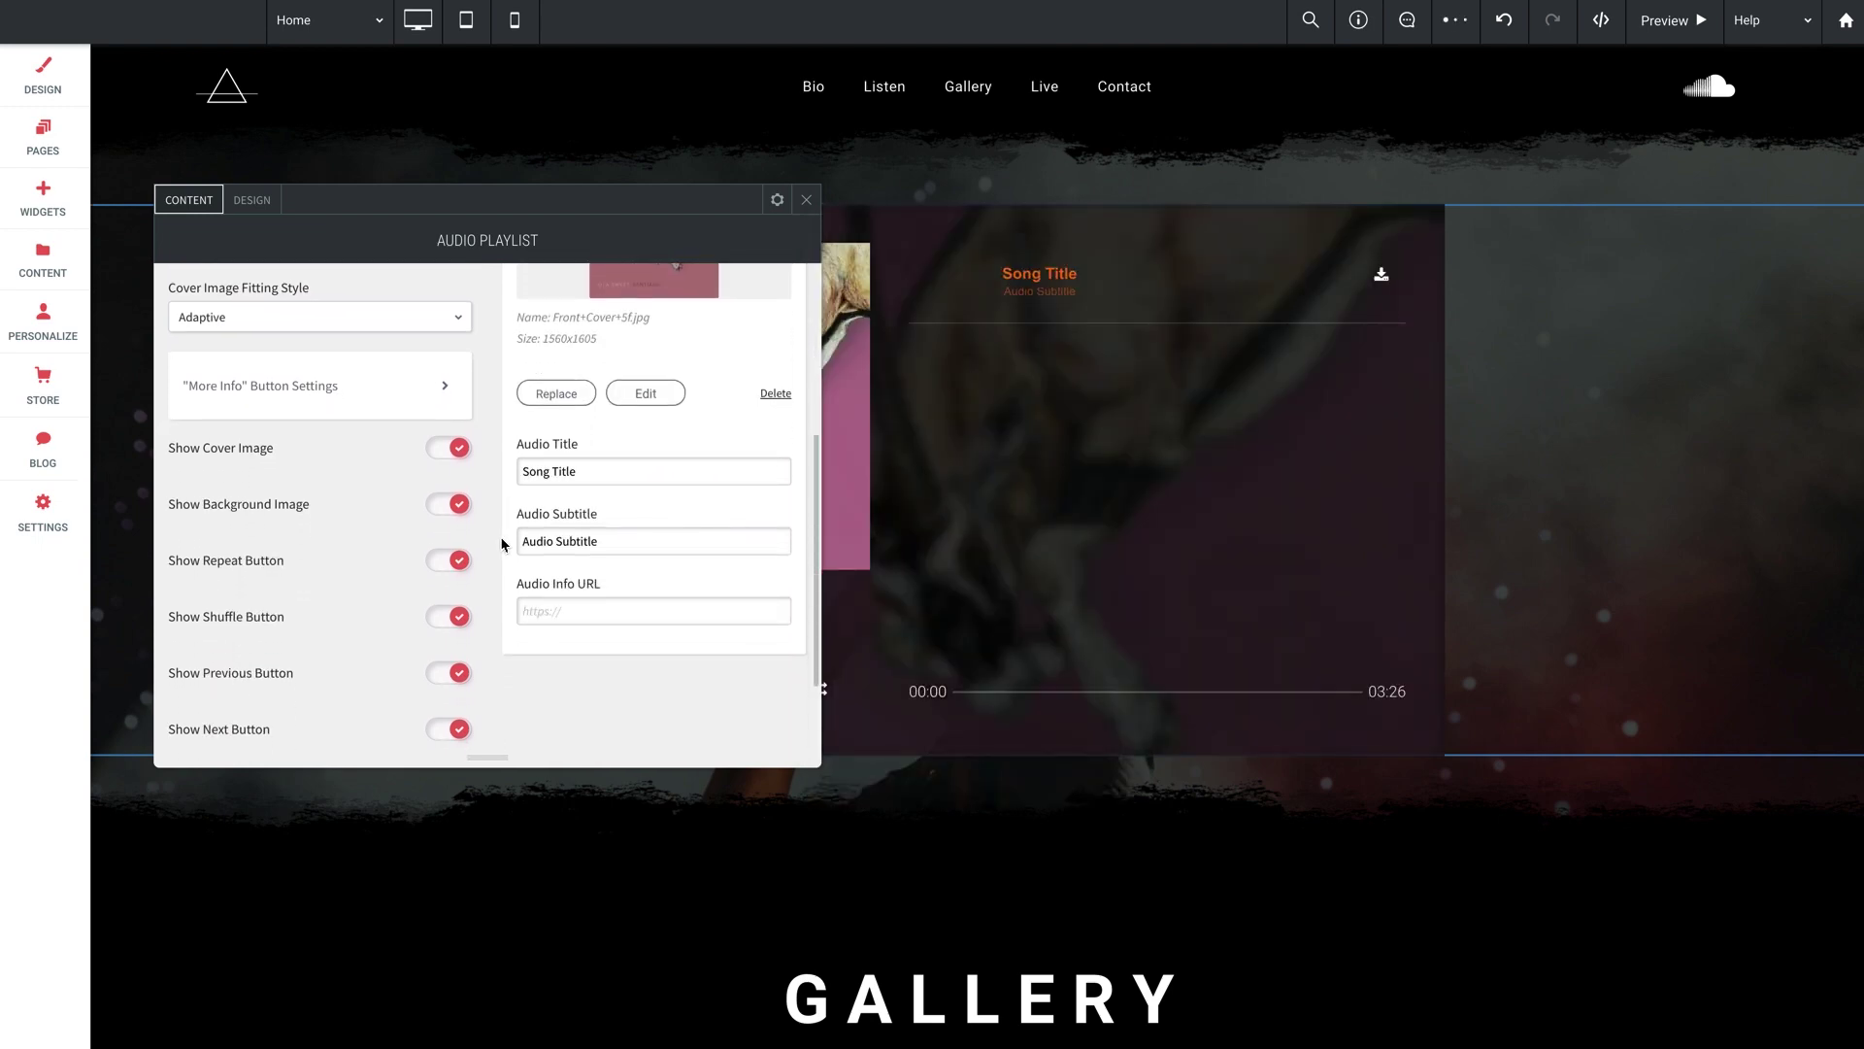
left_click_drag(588, 474, 506, 481)
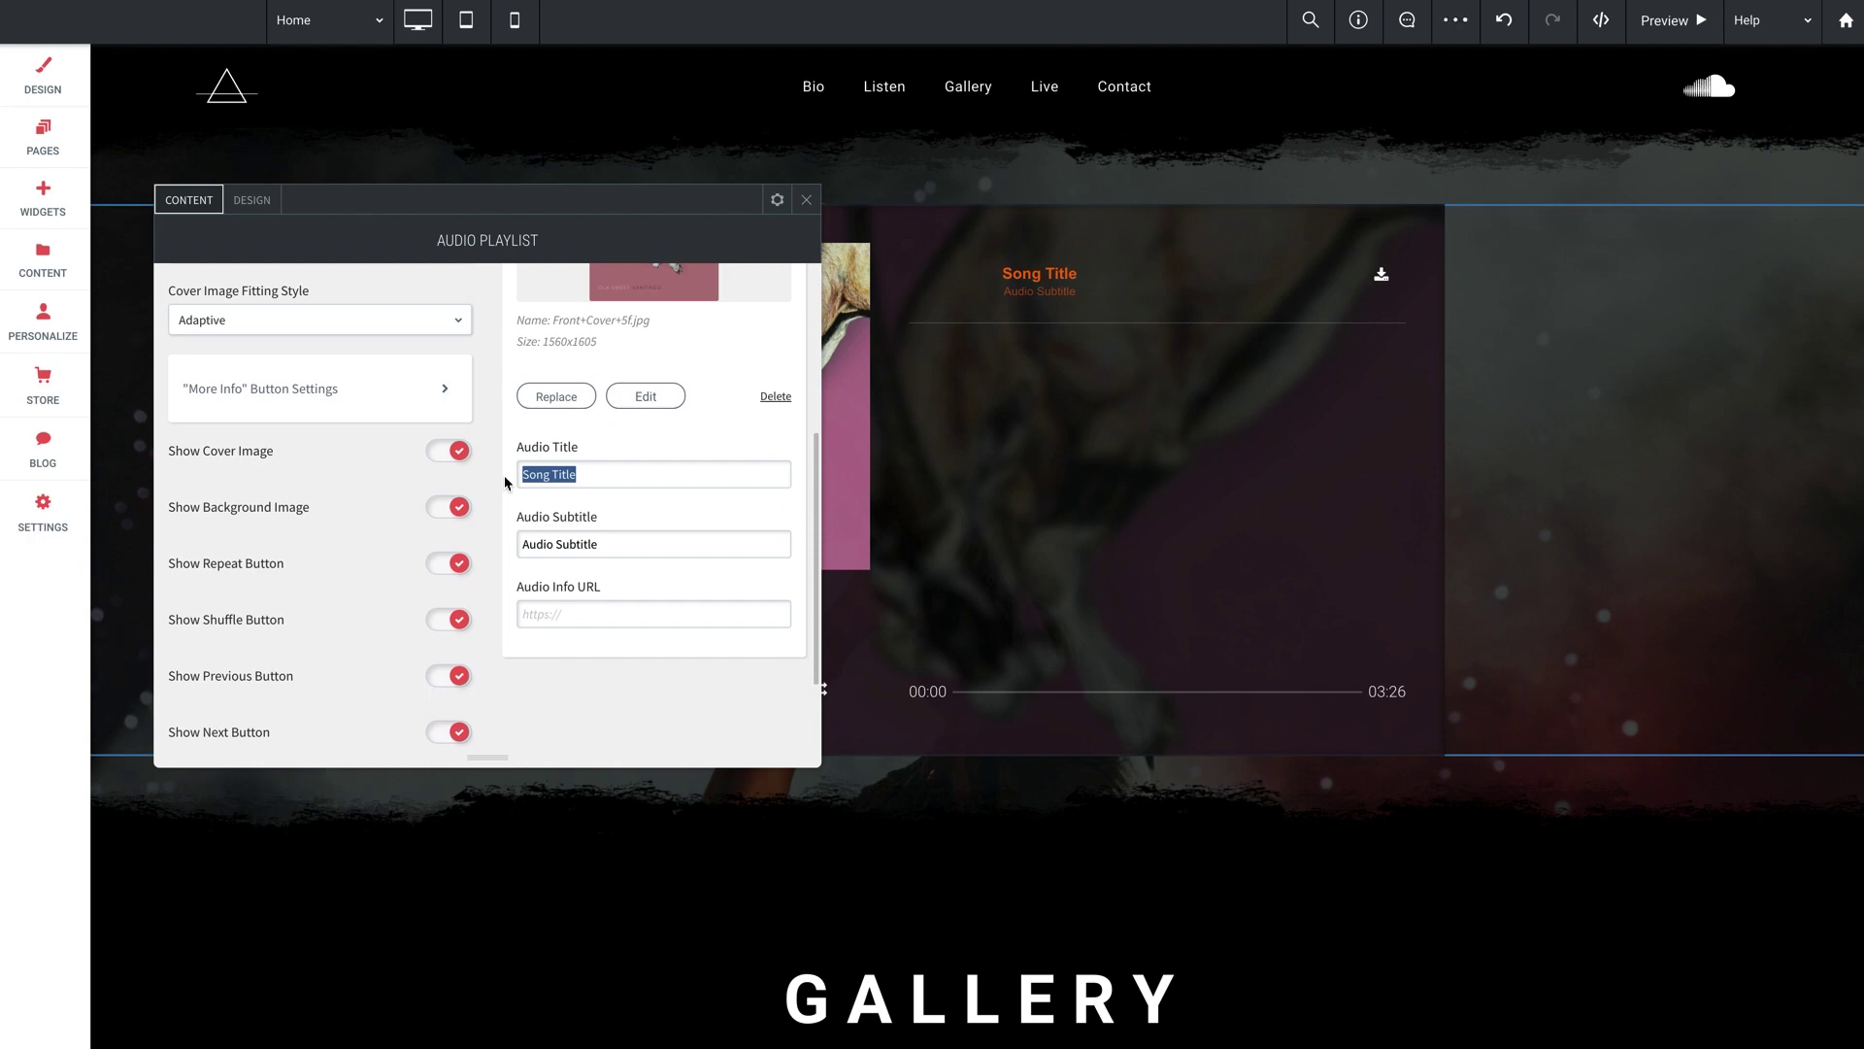
type("Big Sleep")
left_click_drag(620, 545, 516, 552)
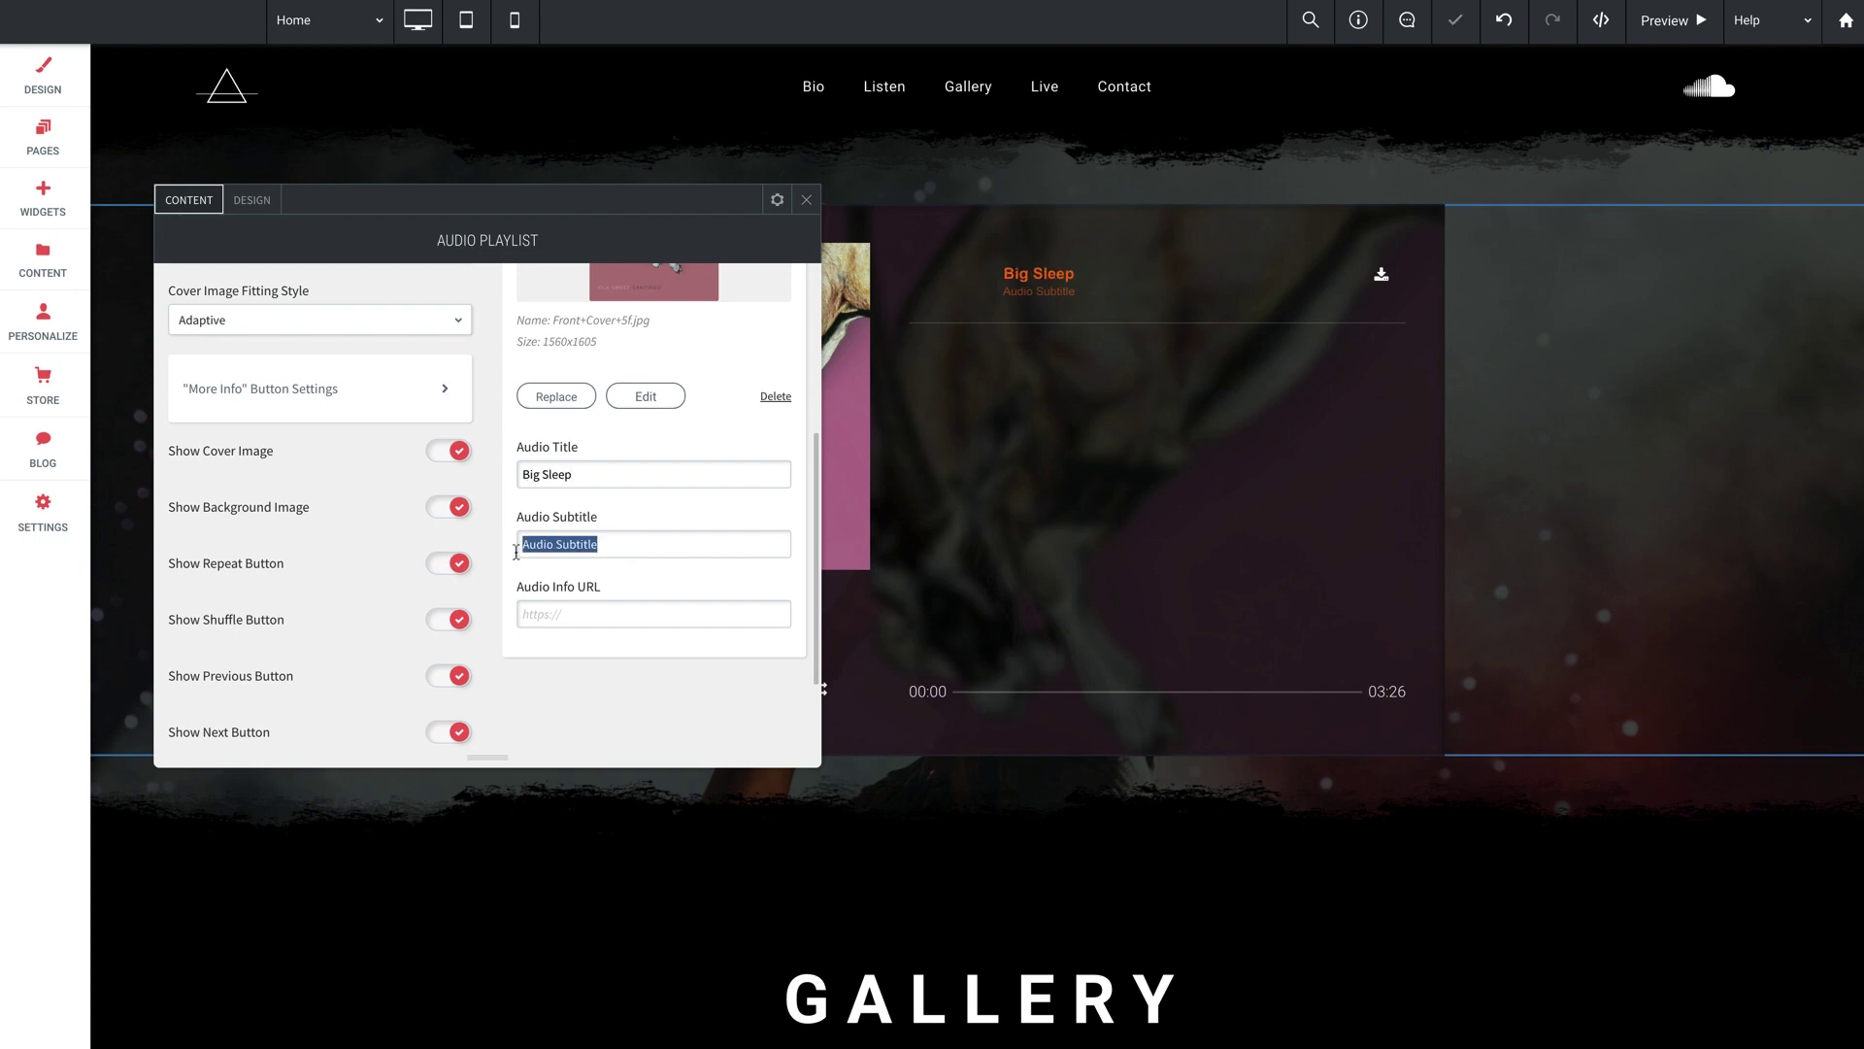
type("Ola Sweet")
type("http://olasweet.com/")
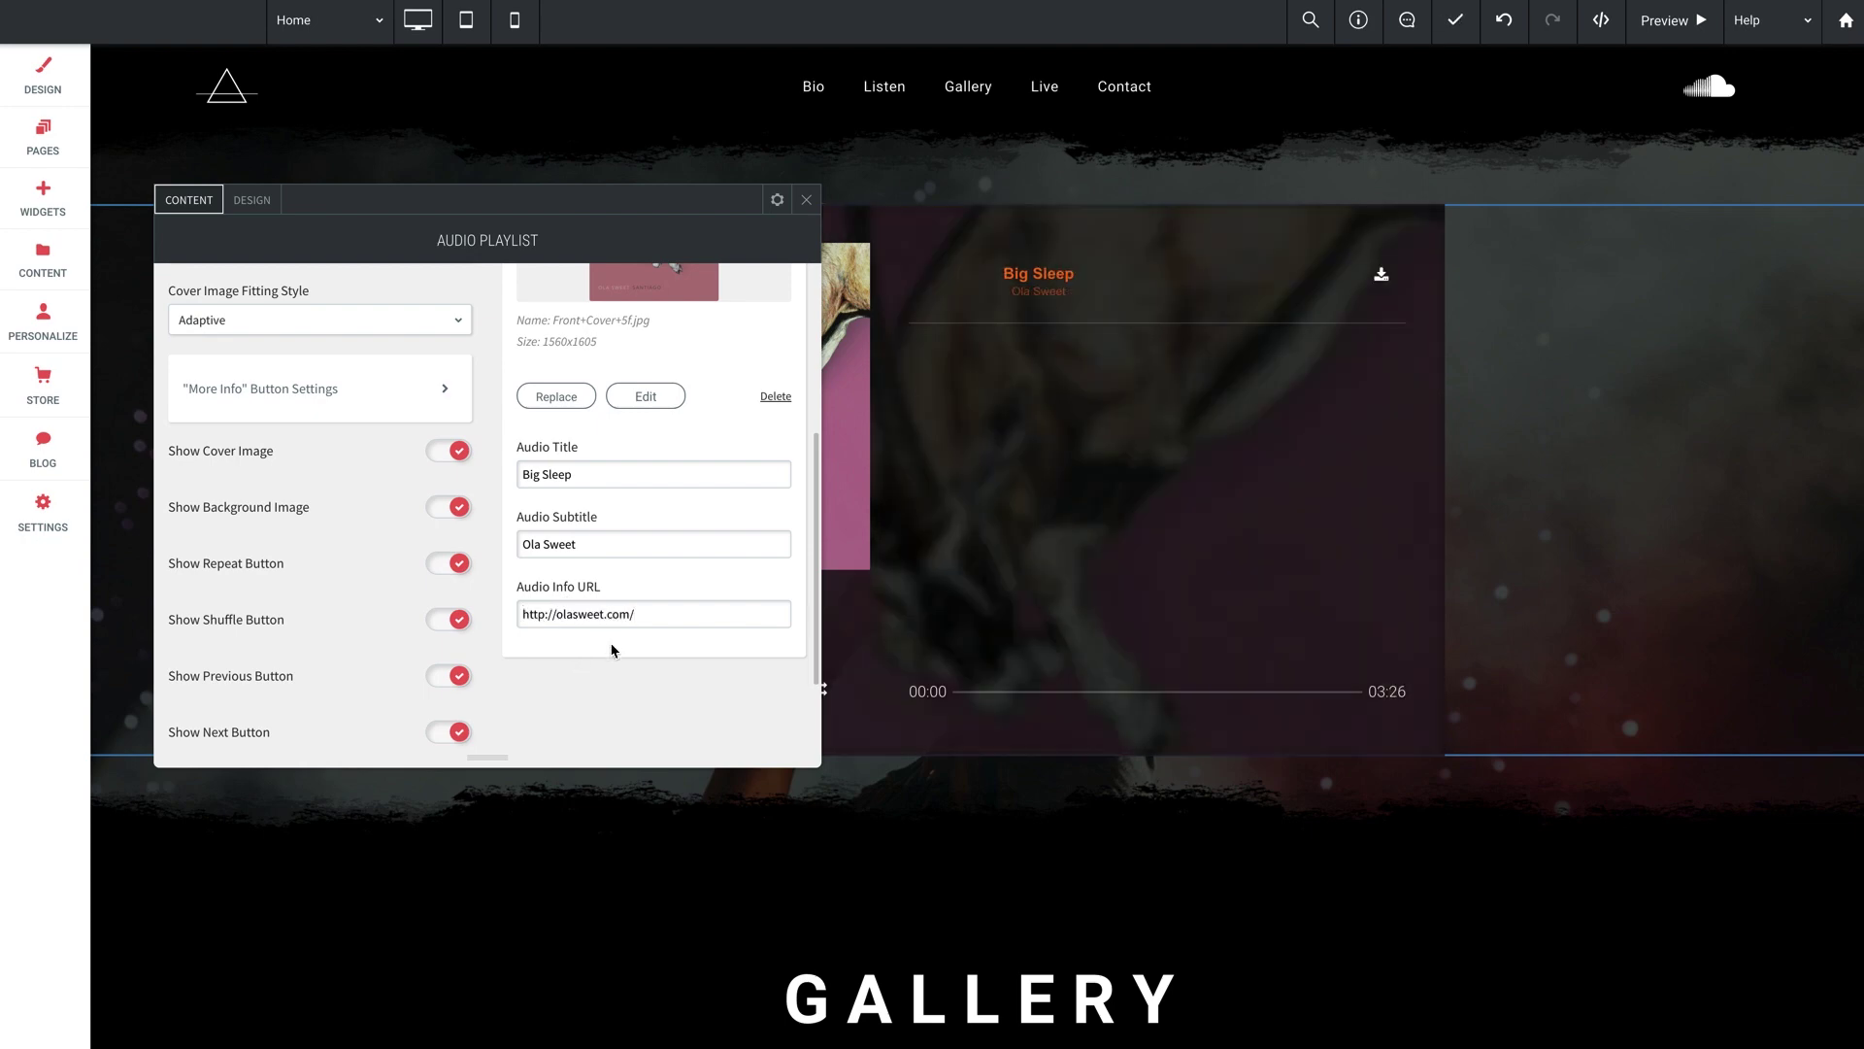
left_click_drag(548, 217, 530, 205)
Add a second track linked to the local file 02 Go with the Ghosts.mp3.
scroll(483, 374, "up", 3)
scroll(483, 373, "down", 3)
scroll(482, 374, "up", 3)
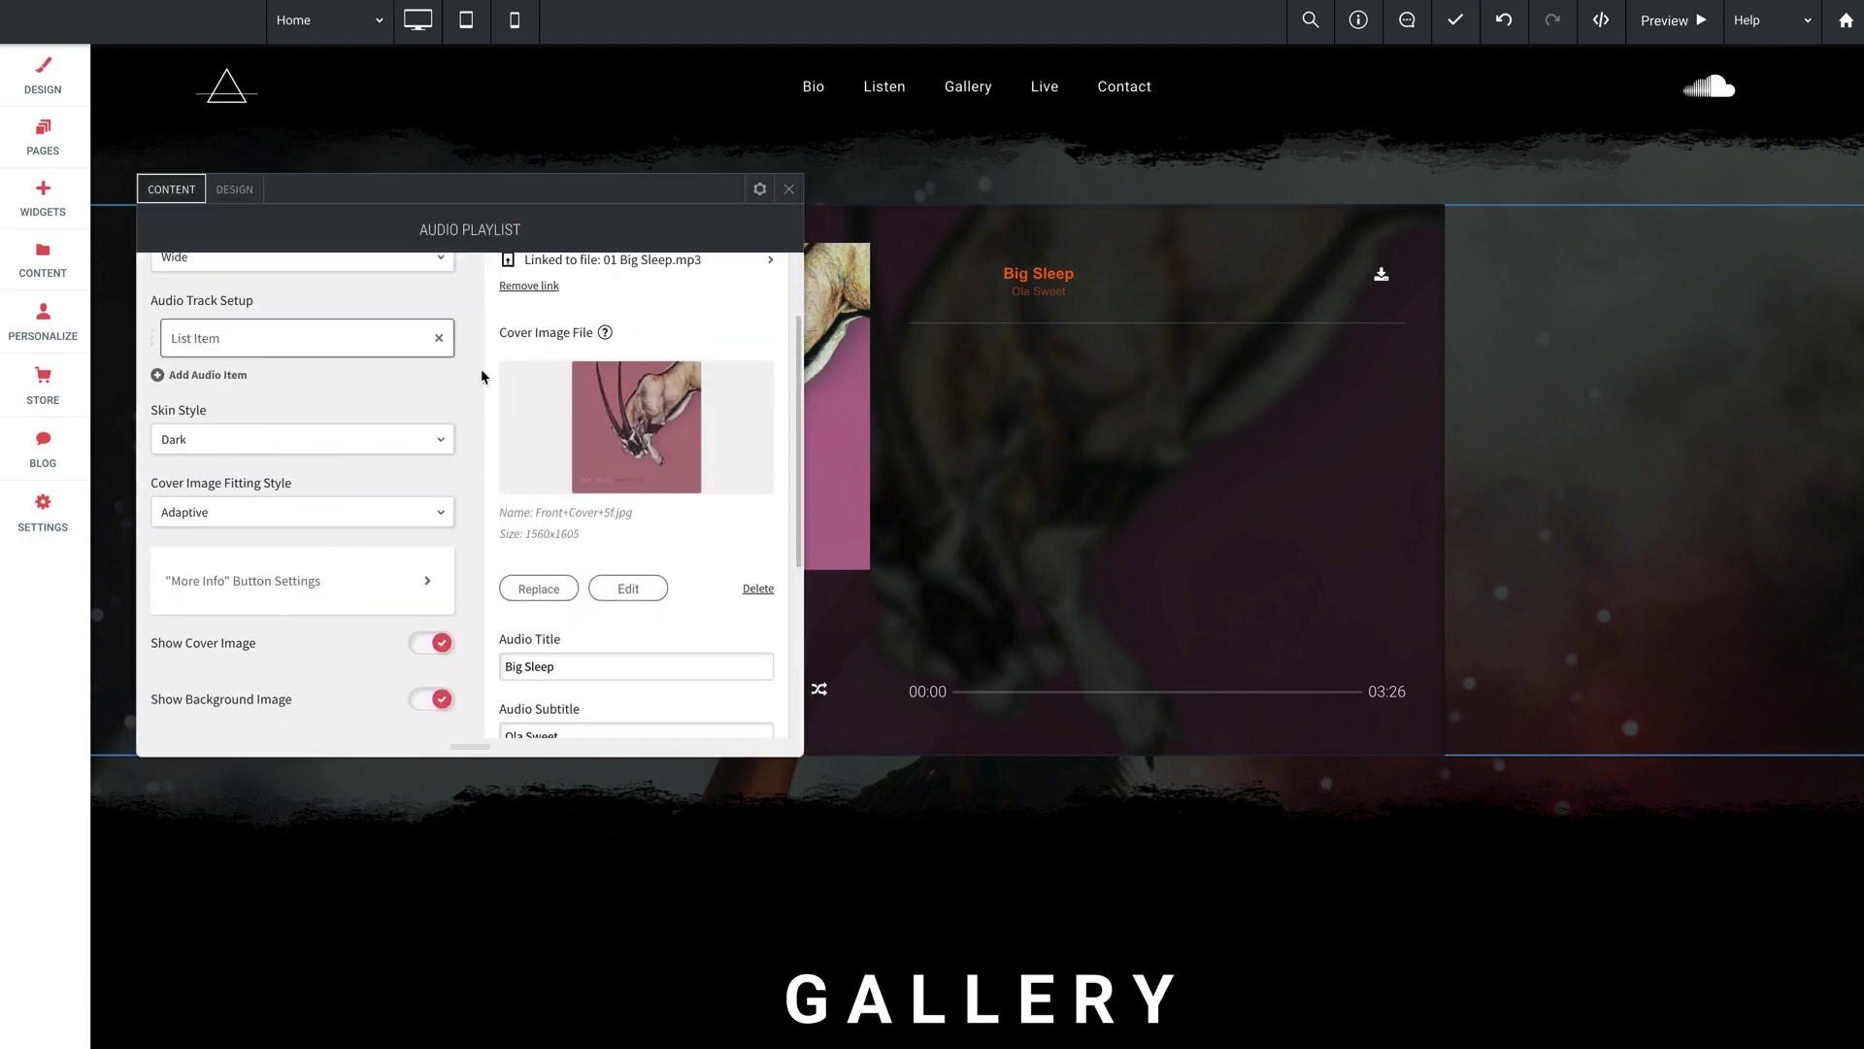
scroll(482, 374, "up", 2)
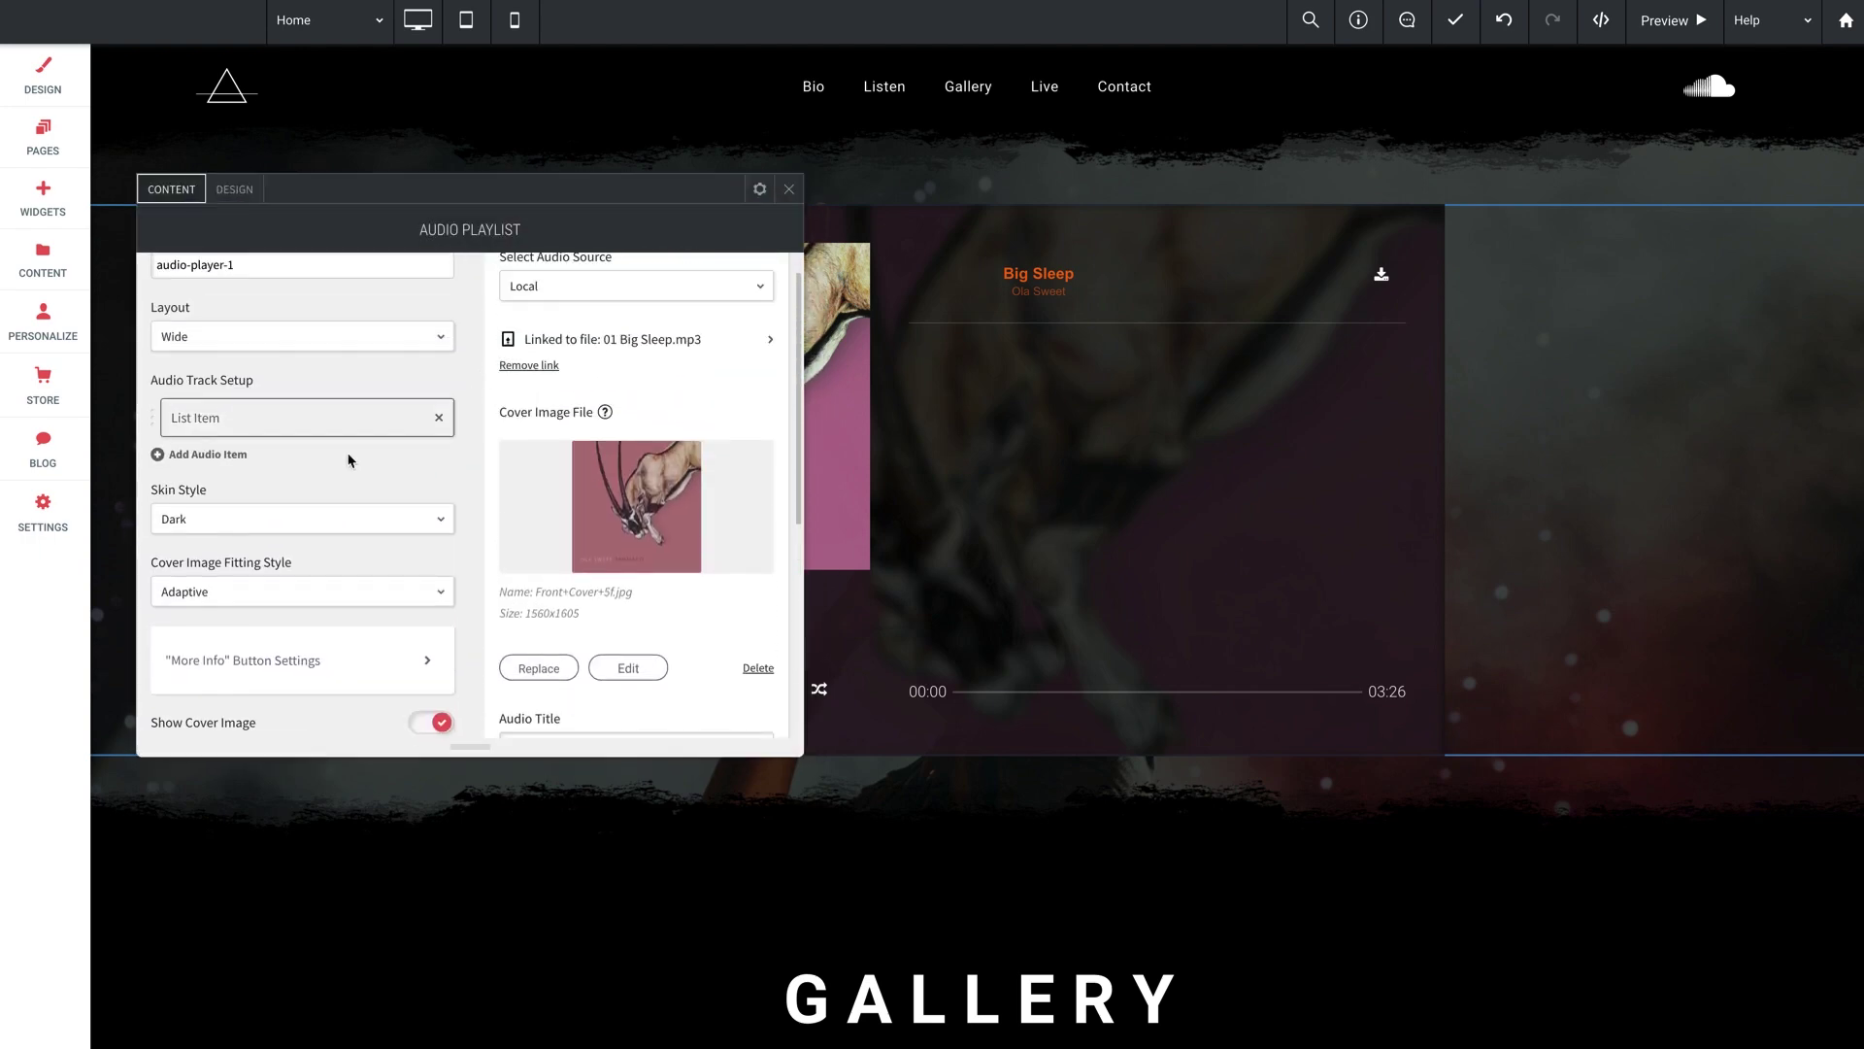
left_click(203, 463)
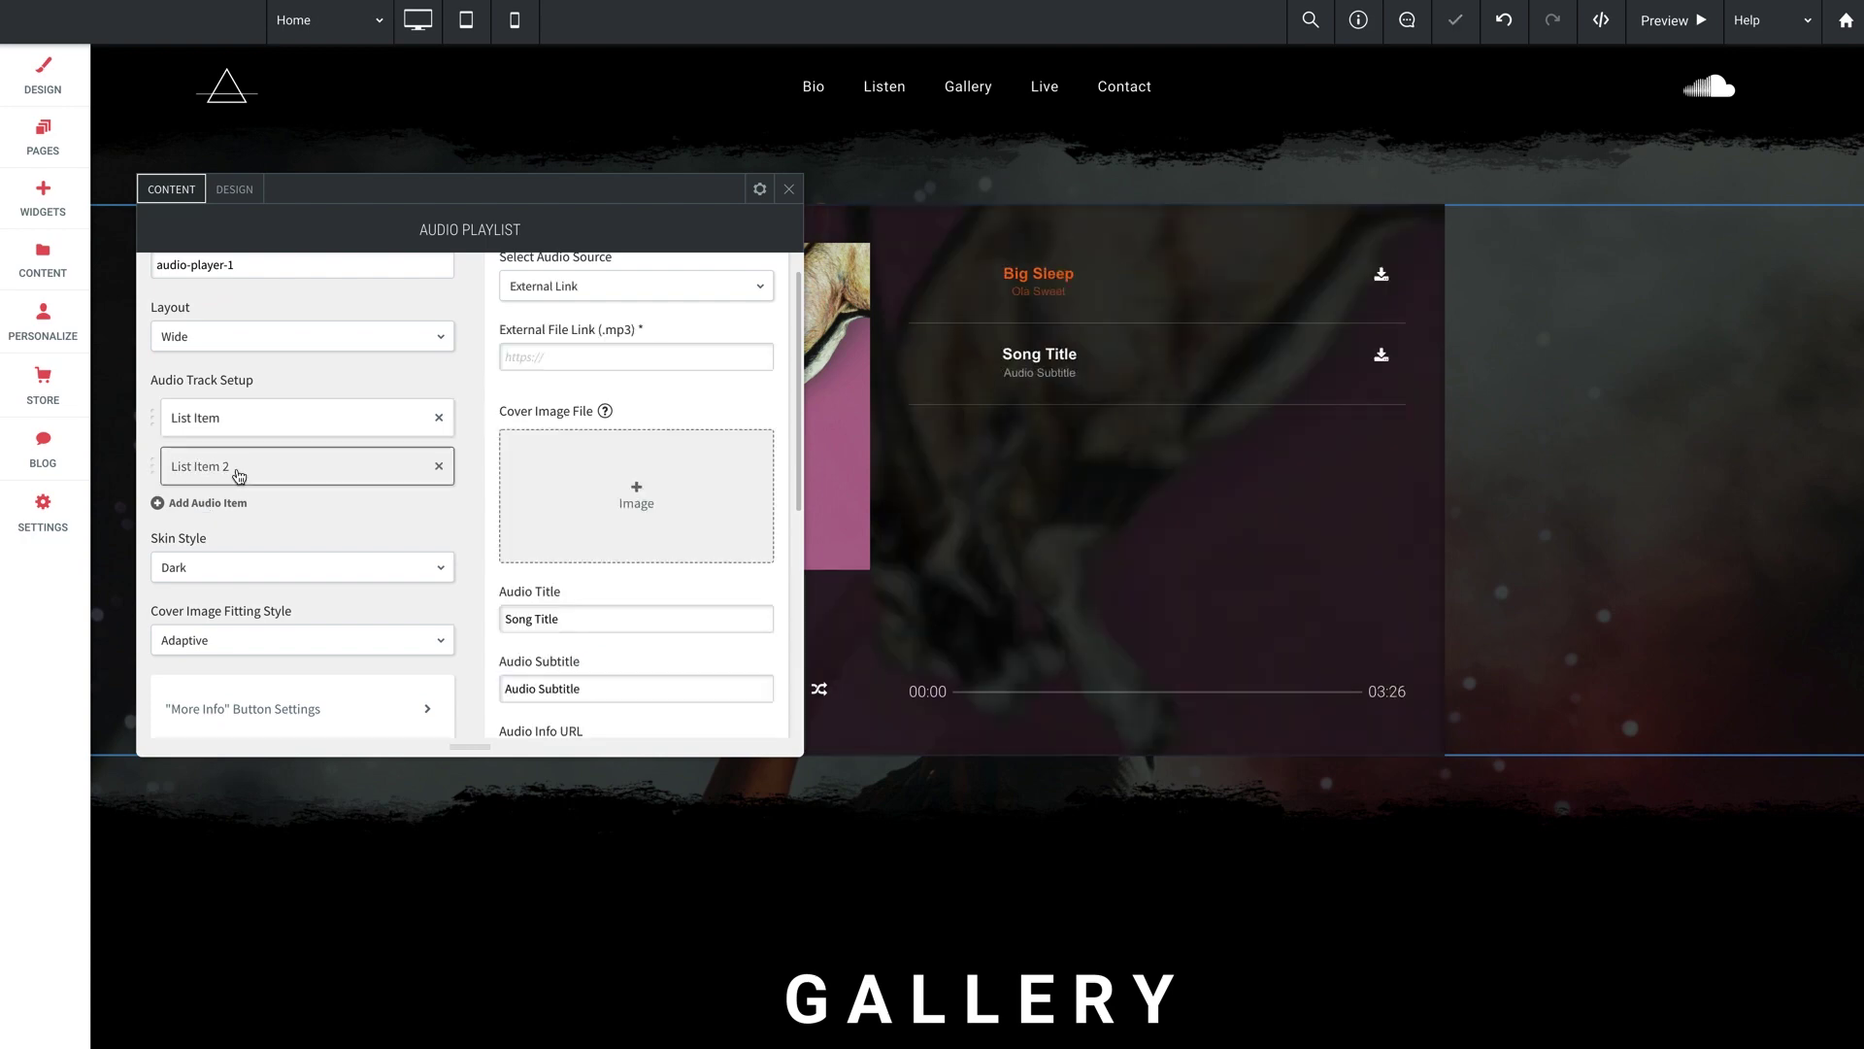
scroll(237, 470, "up", 1)
left_click(599, 324)
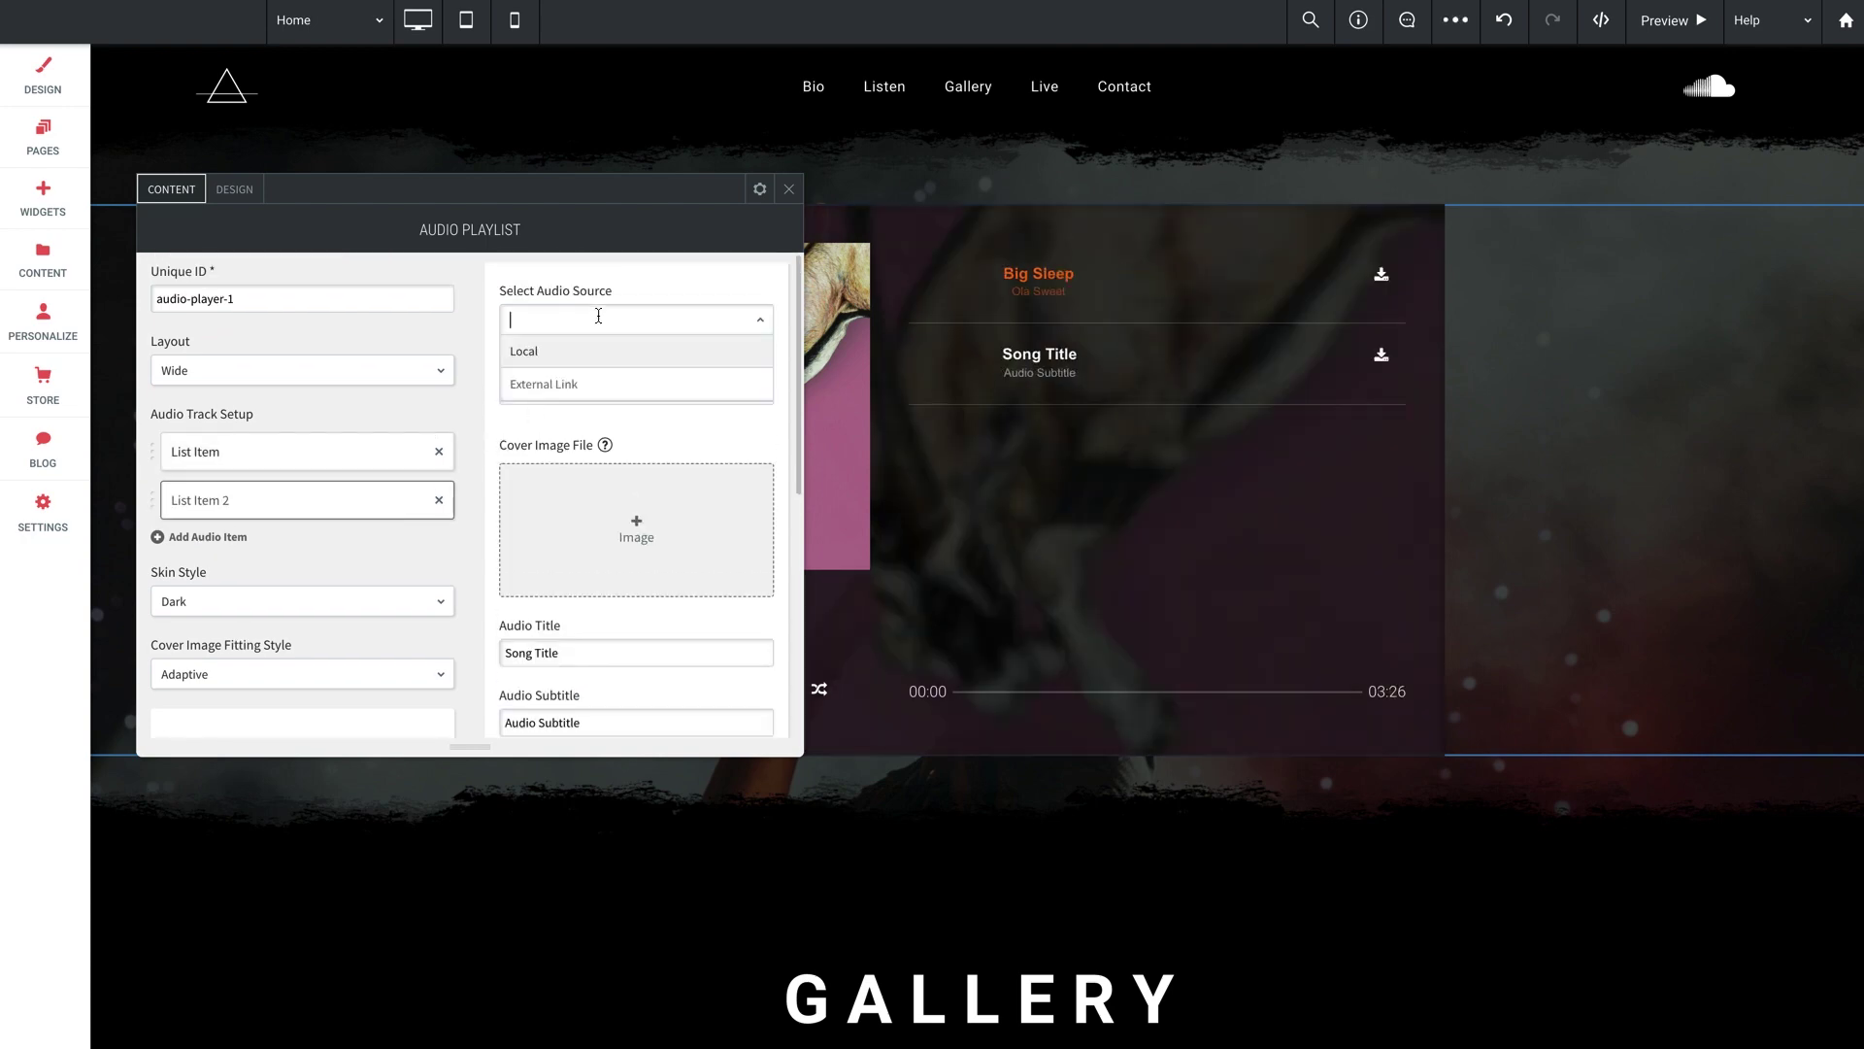
left_click(539, 357)
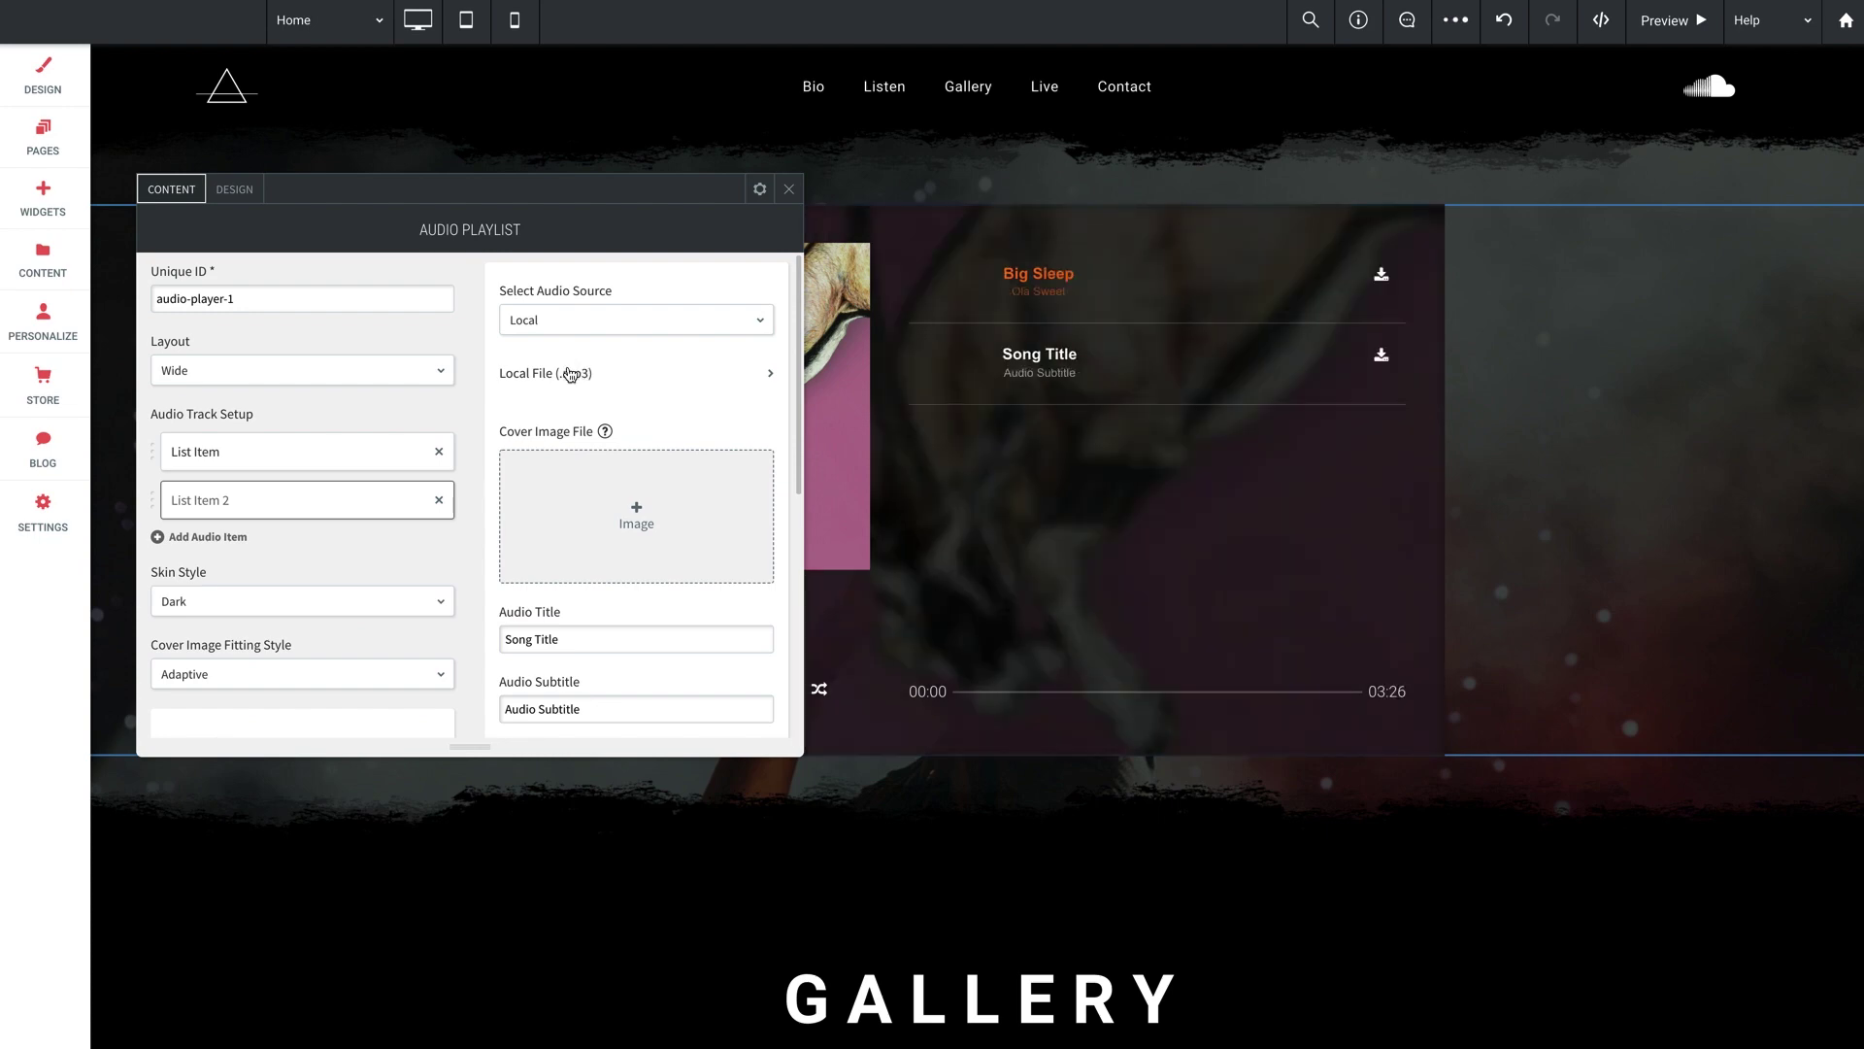
left_click(569, 375)
left_click(871, 734)
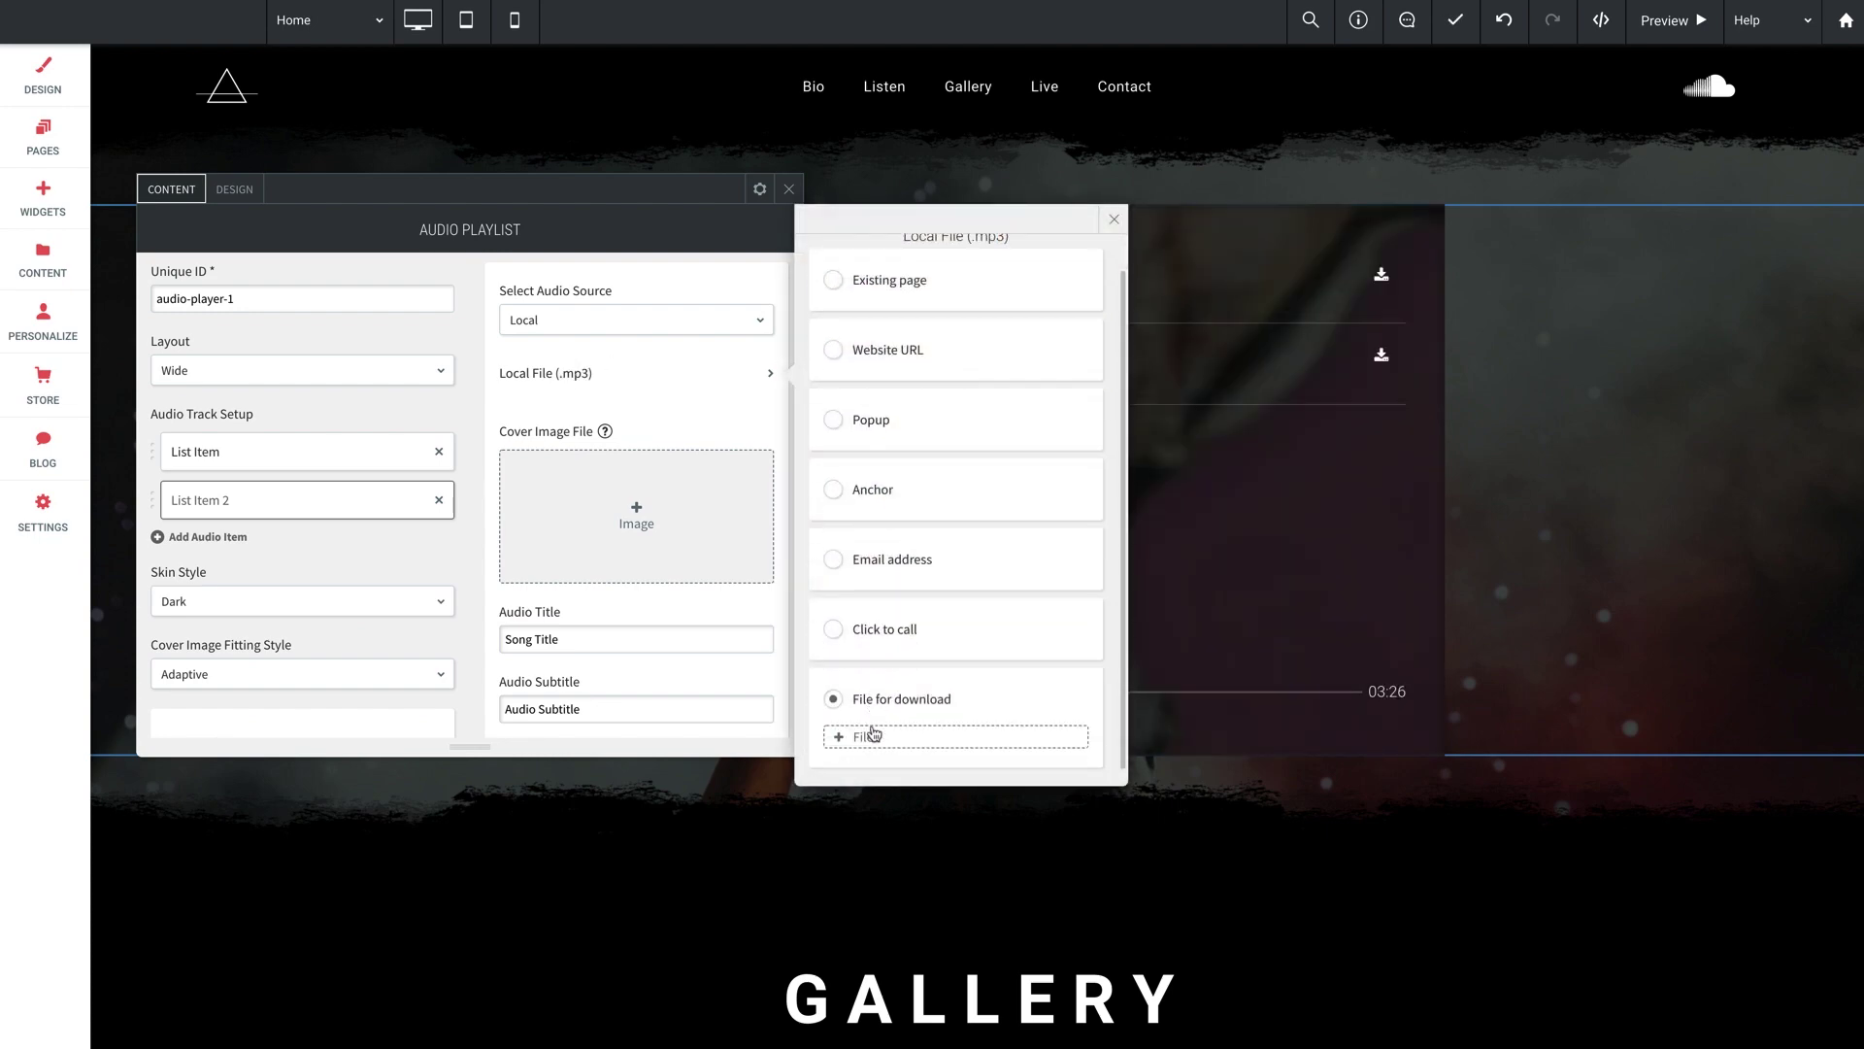
left_click(854, 735)
left_click(721, 413)
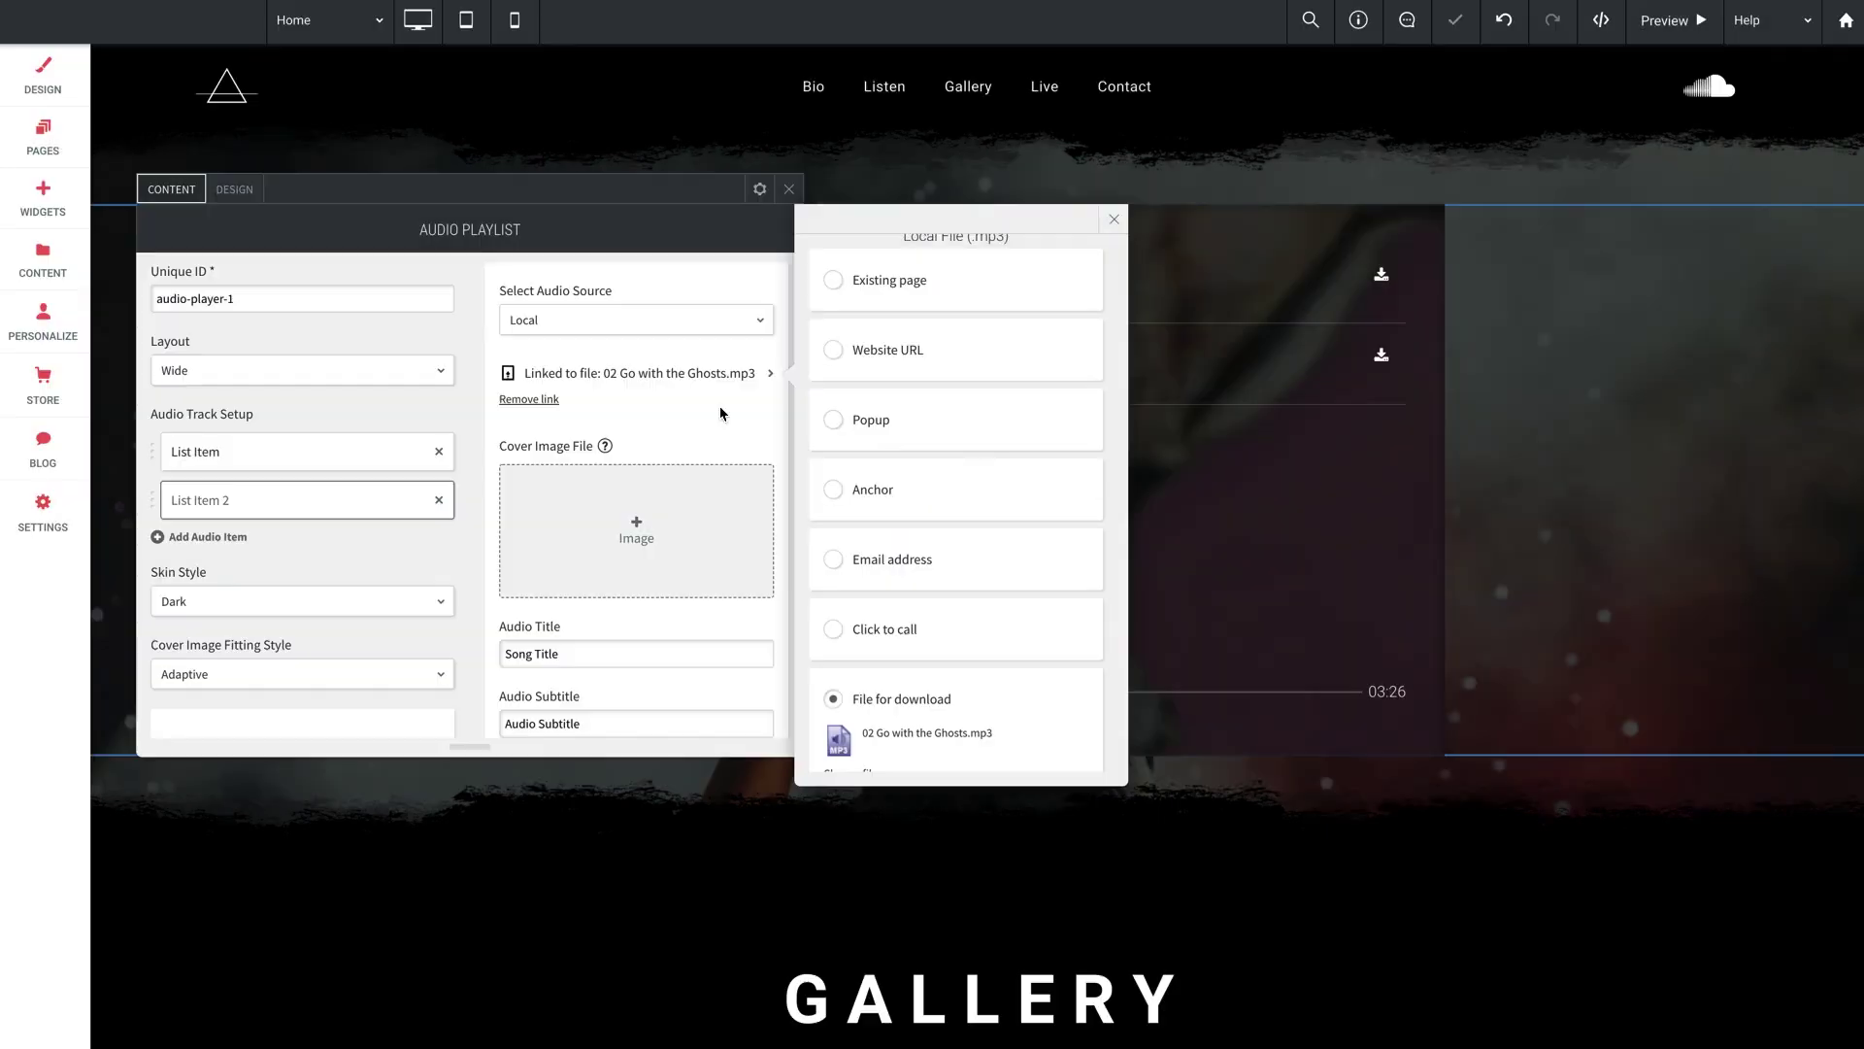
Give it the antelope cover image, title 'Go With Ghosts' and subtitle 'Ola Sweet'.
left_click(633, 532)
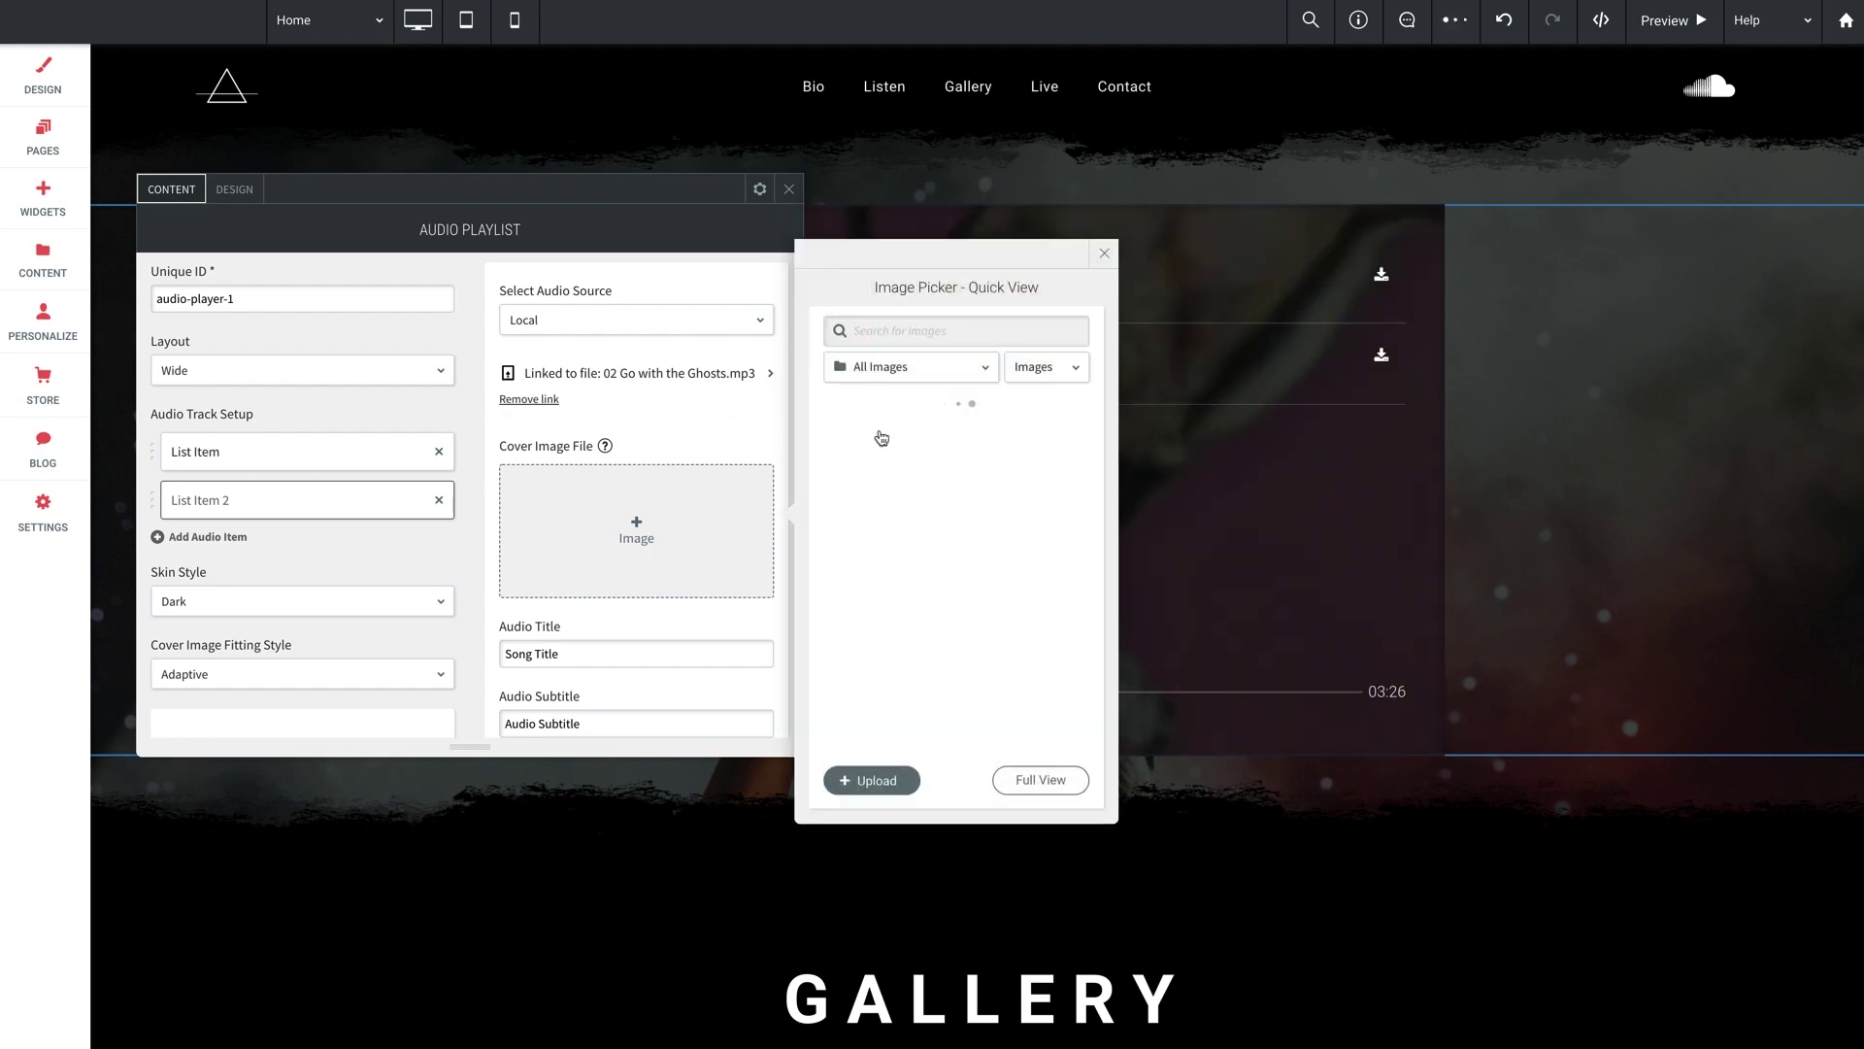
left_click(835, 460)
scroll(506, 586, "down", 2)
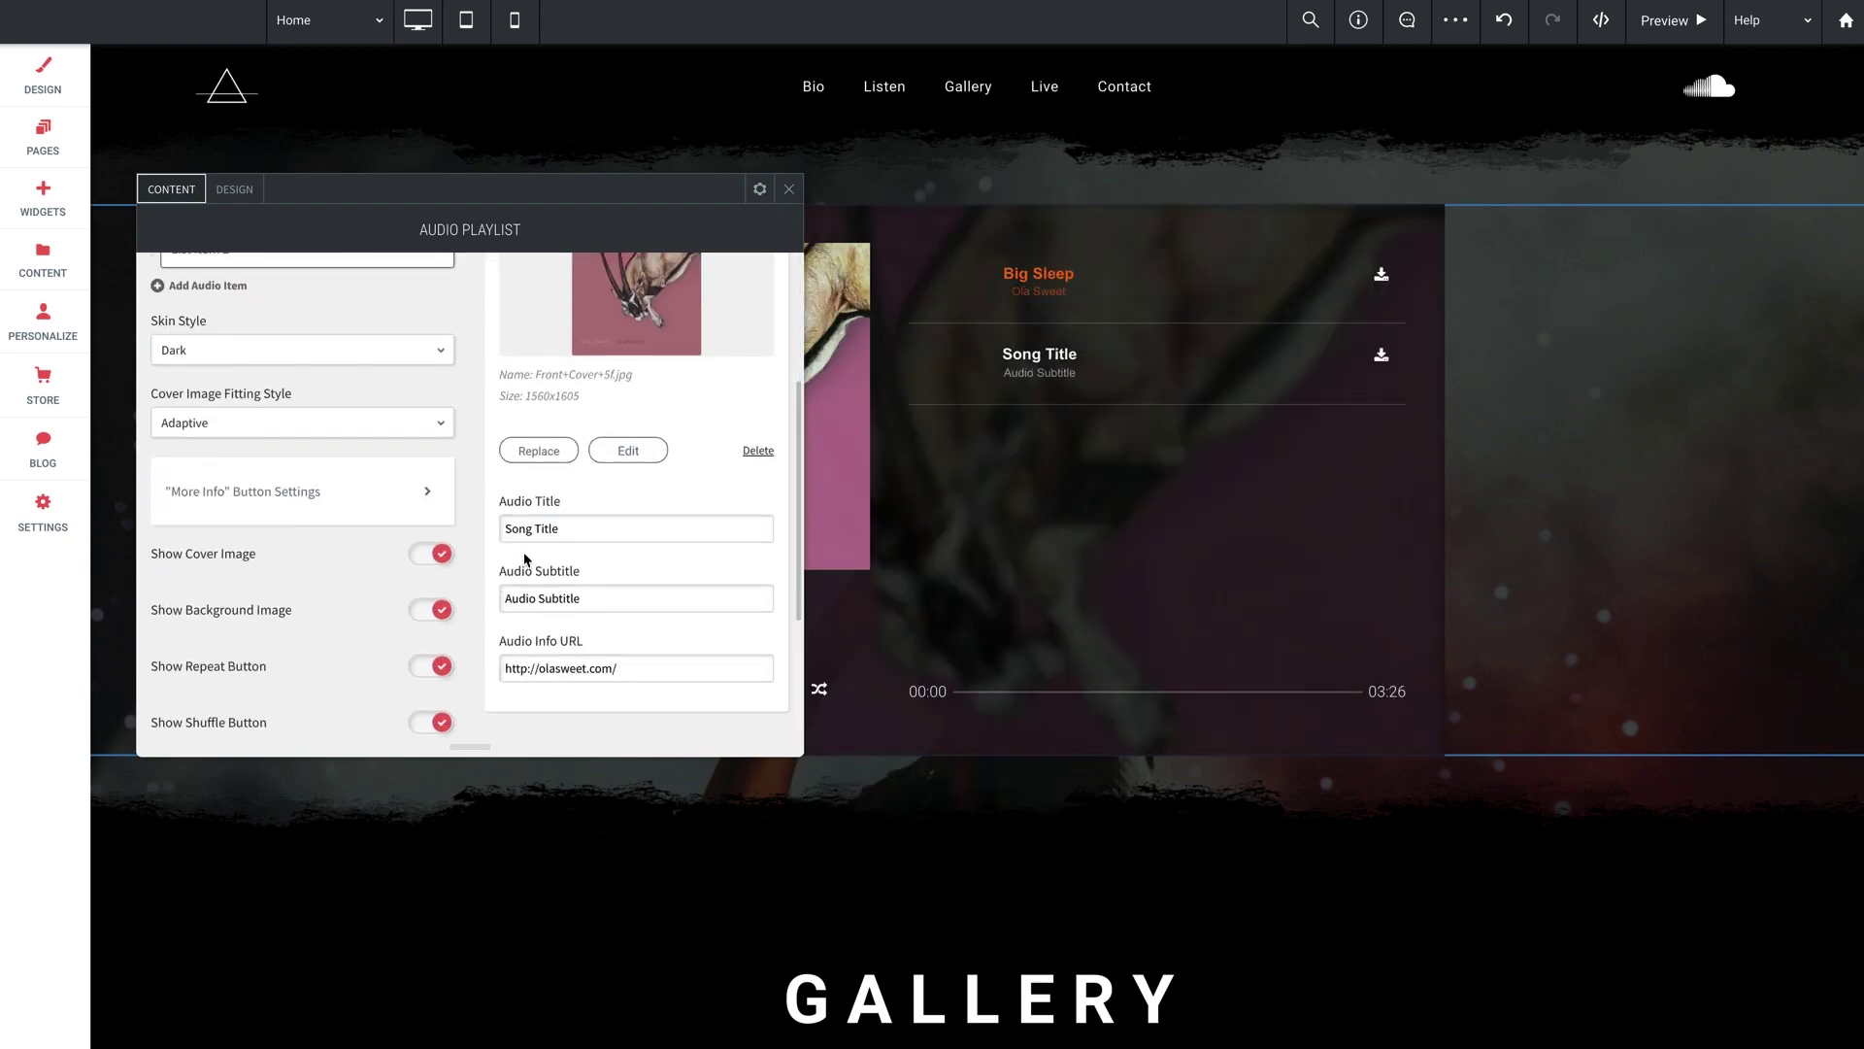
triple_click(497, 532)
type("Go With Ghosts")
left_click_drag(584, 598, 479, 603)
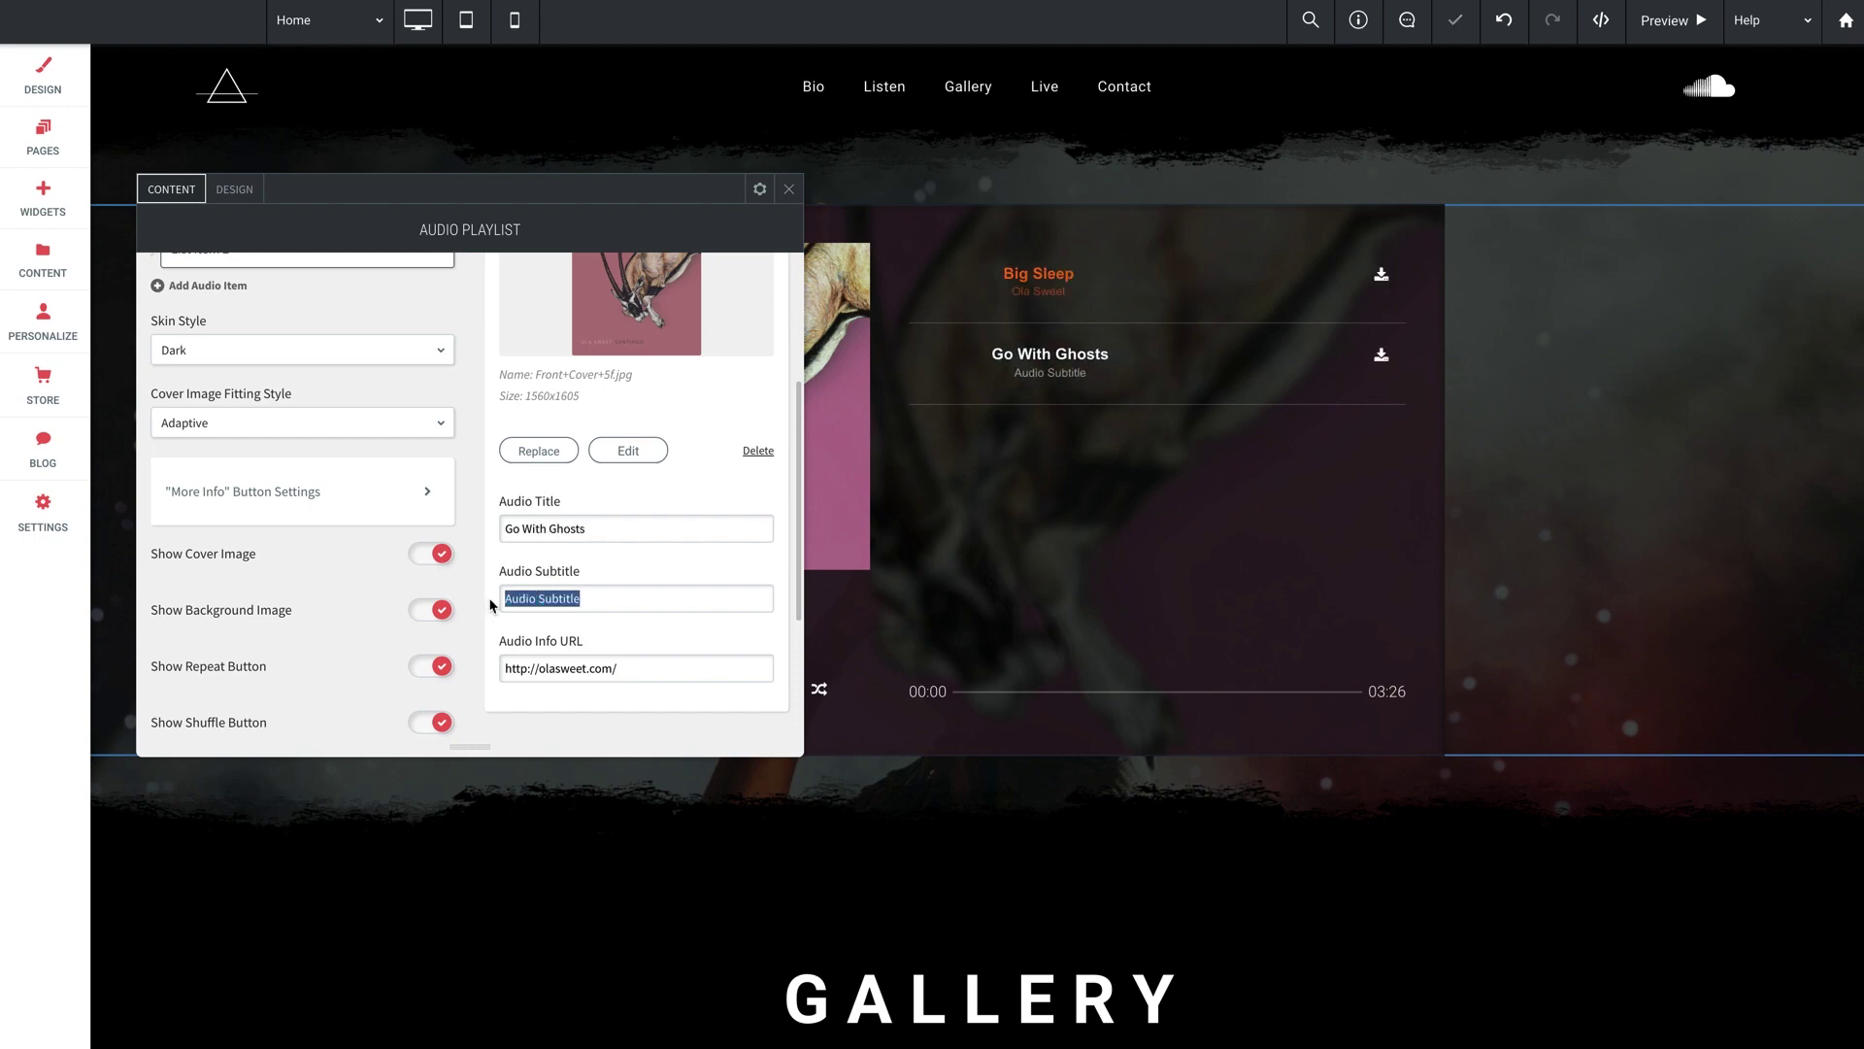
type("Ola Sweet")
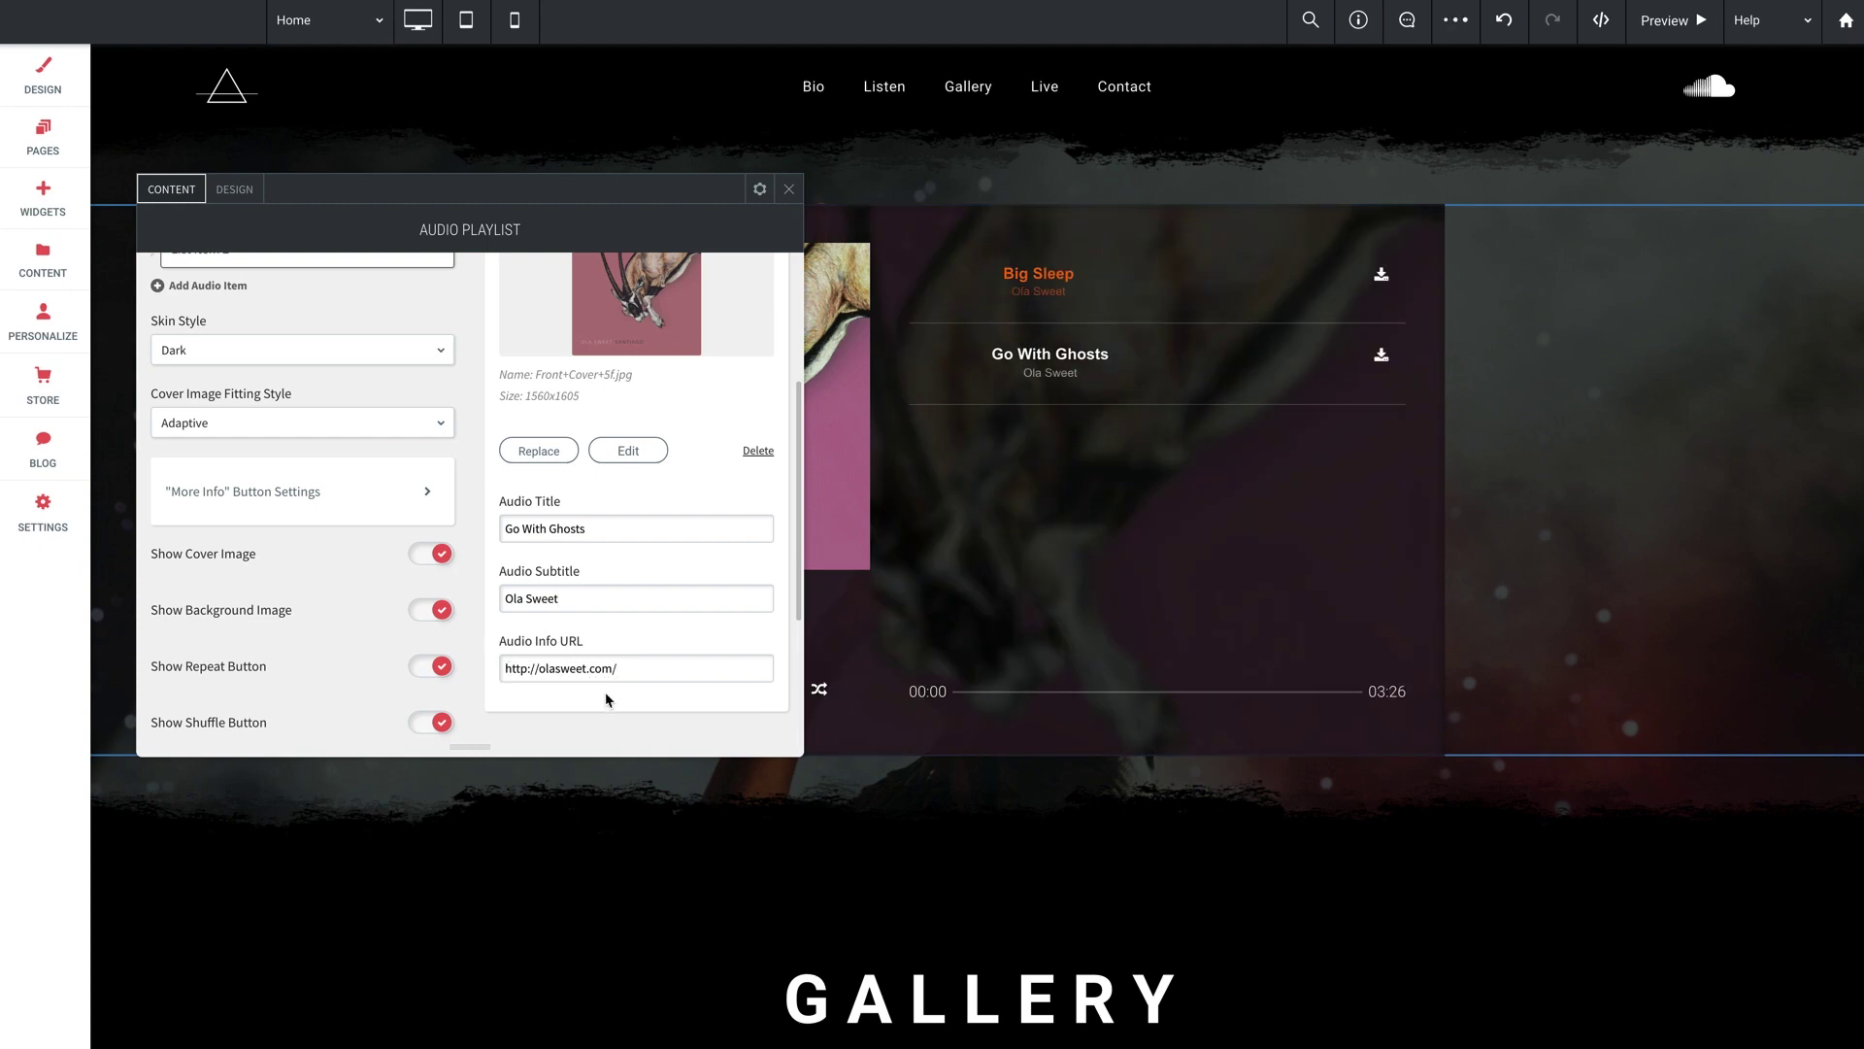
Add a third track linked to the local downloadable file 03 Strange Lately.mp3.
scroll(301, 439, "up", 2)
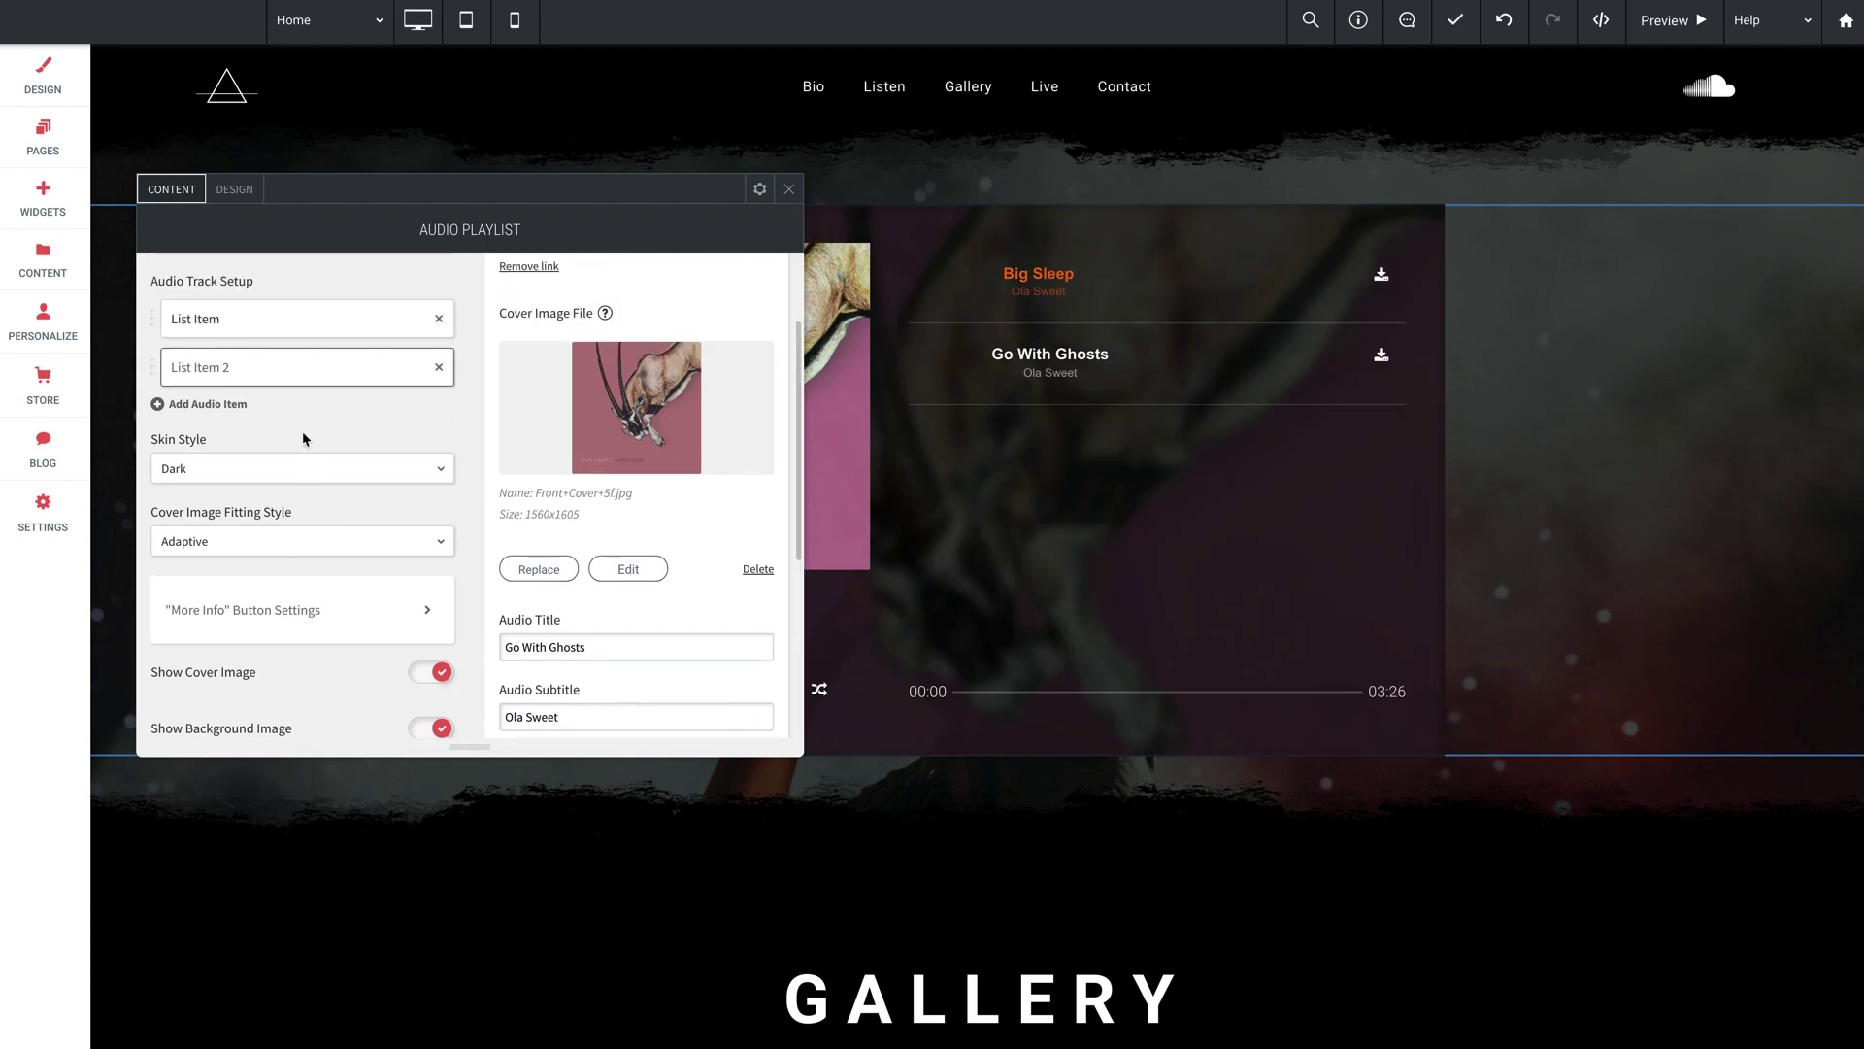
left_click(221, 421)
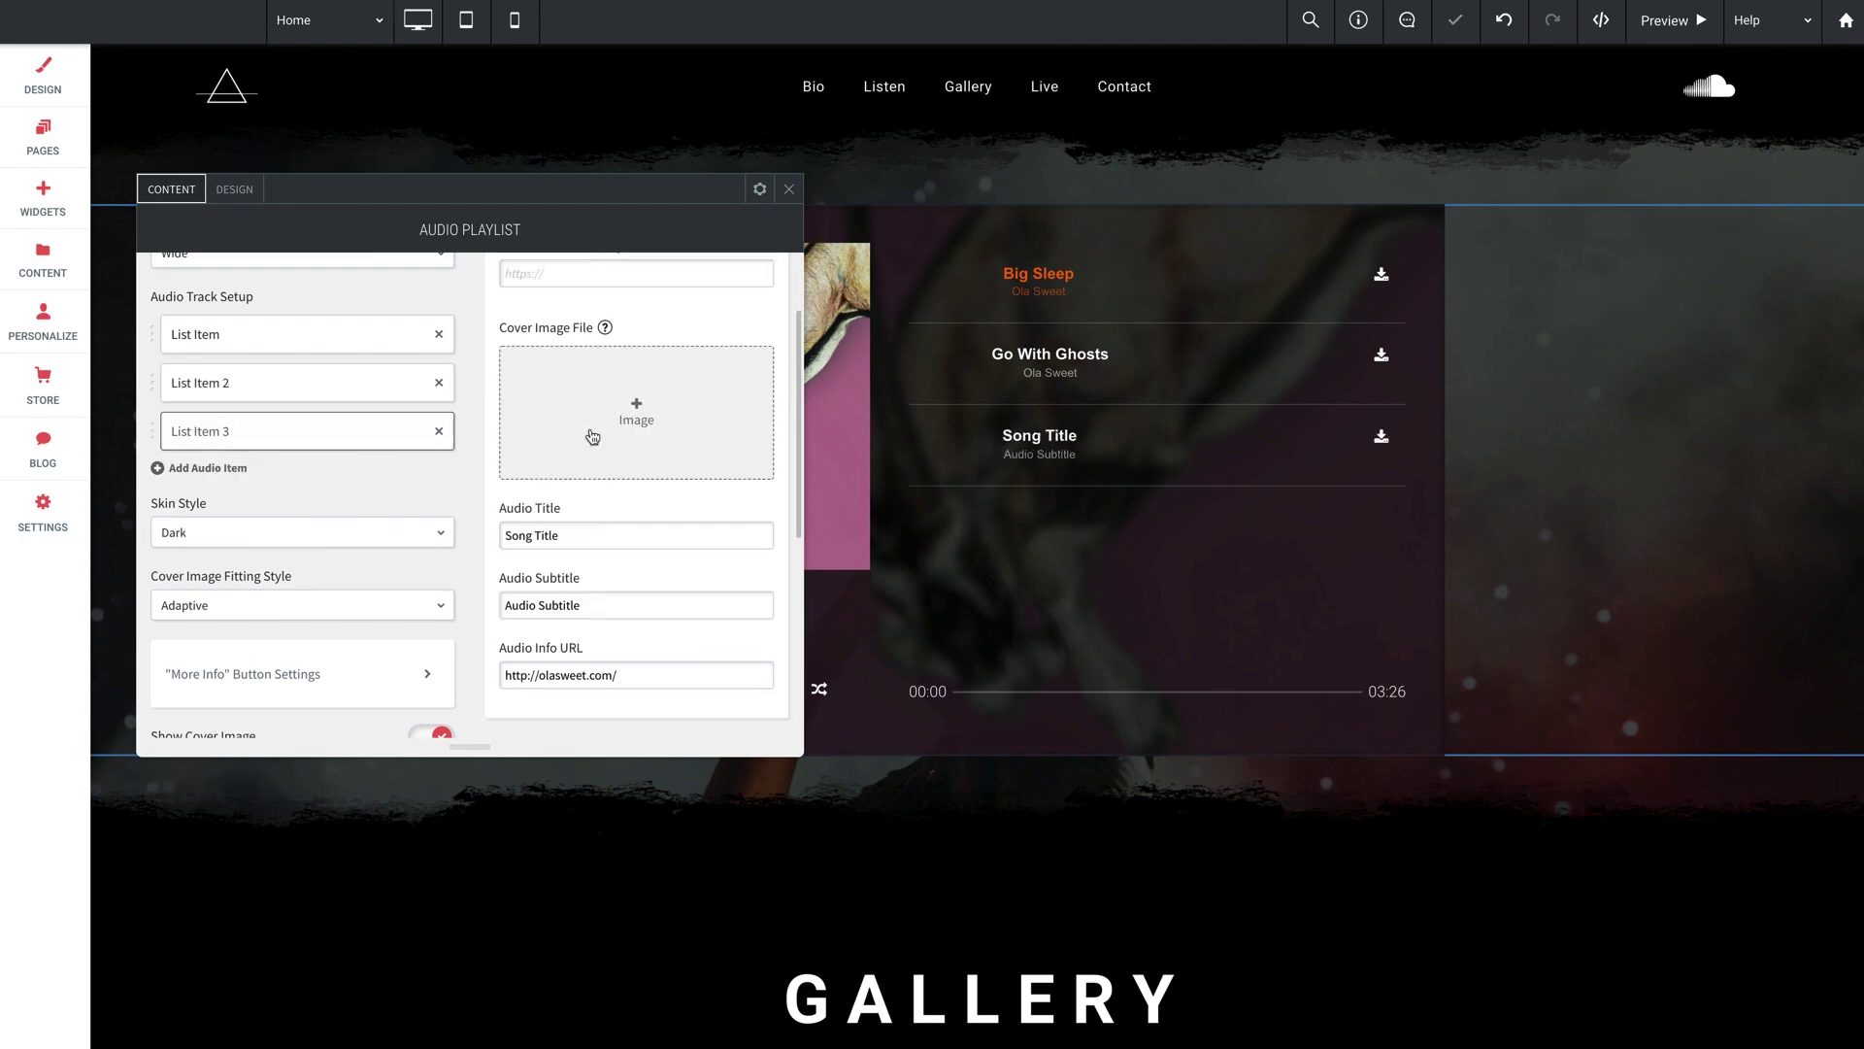
left_click(570, 327)
left_click(543, 348)
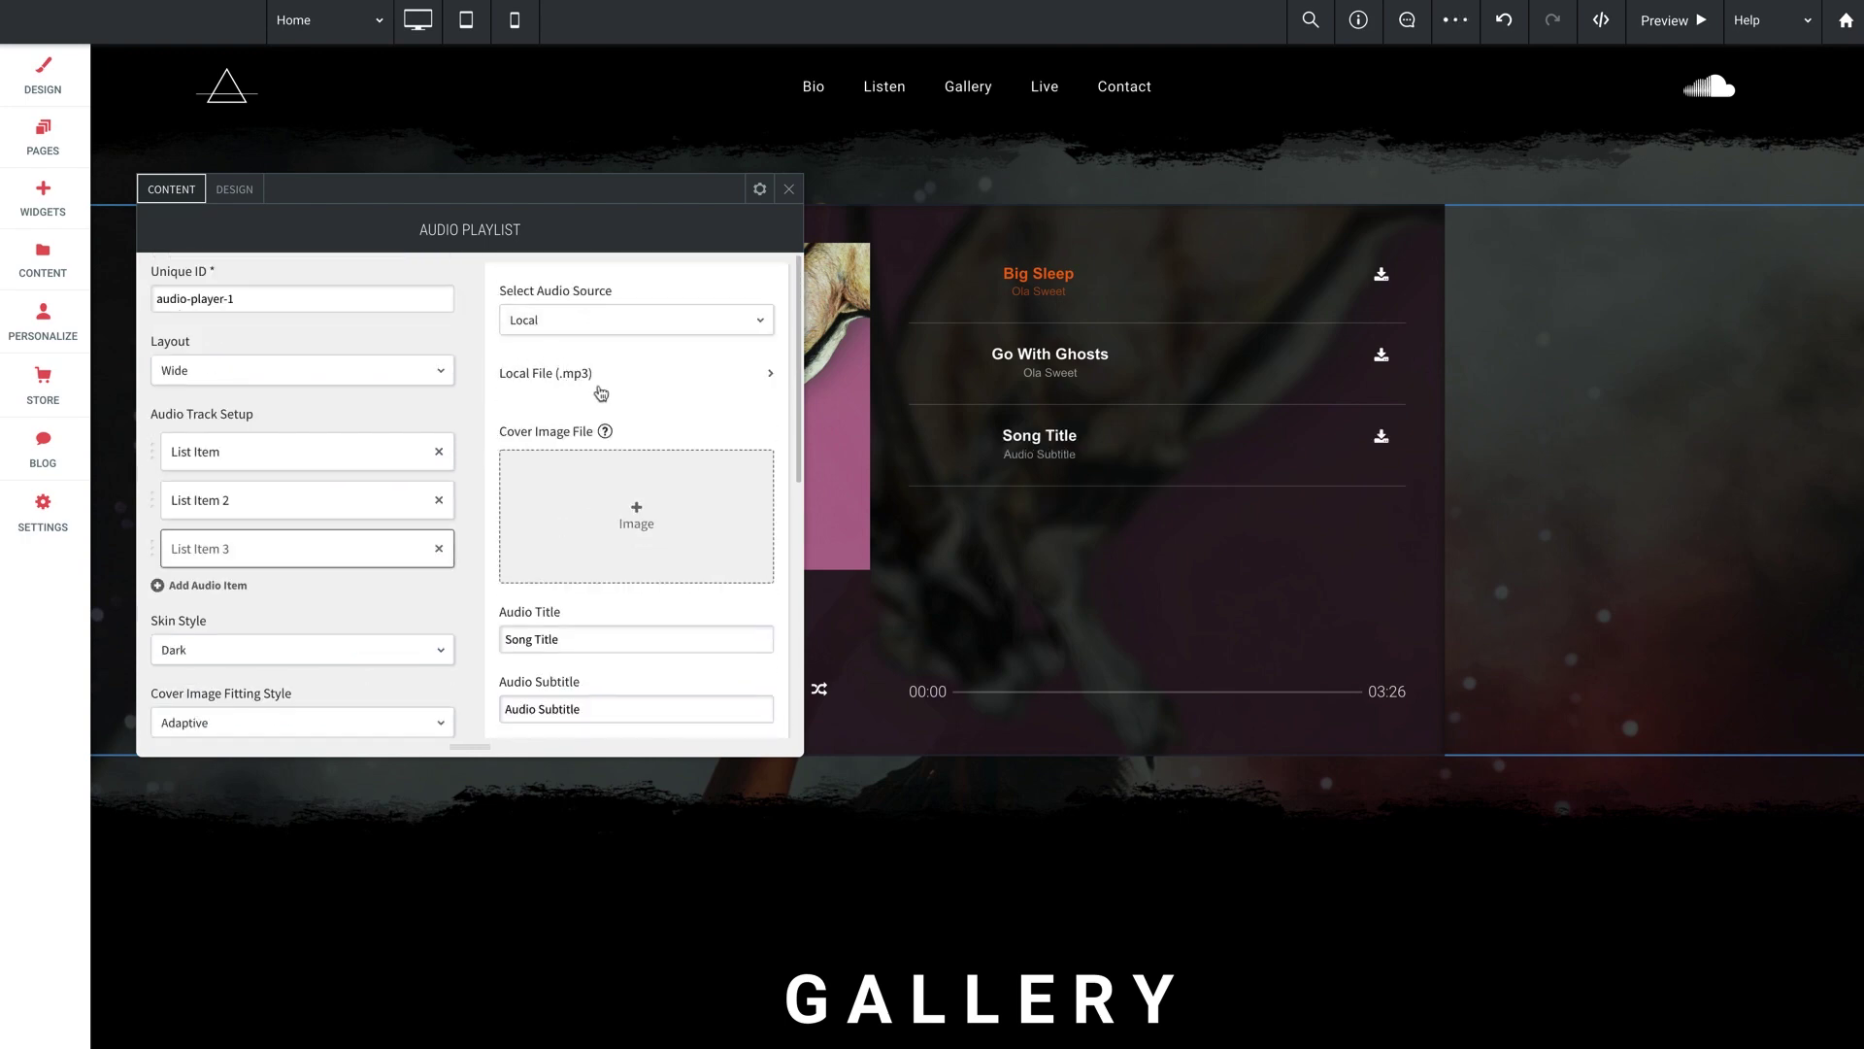
left_click(625, 374)
left_click(882, 733)
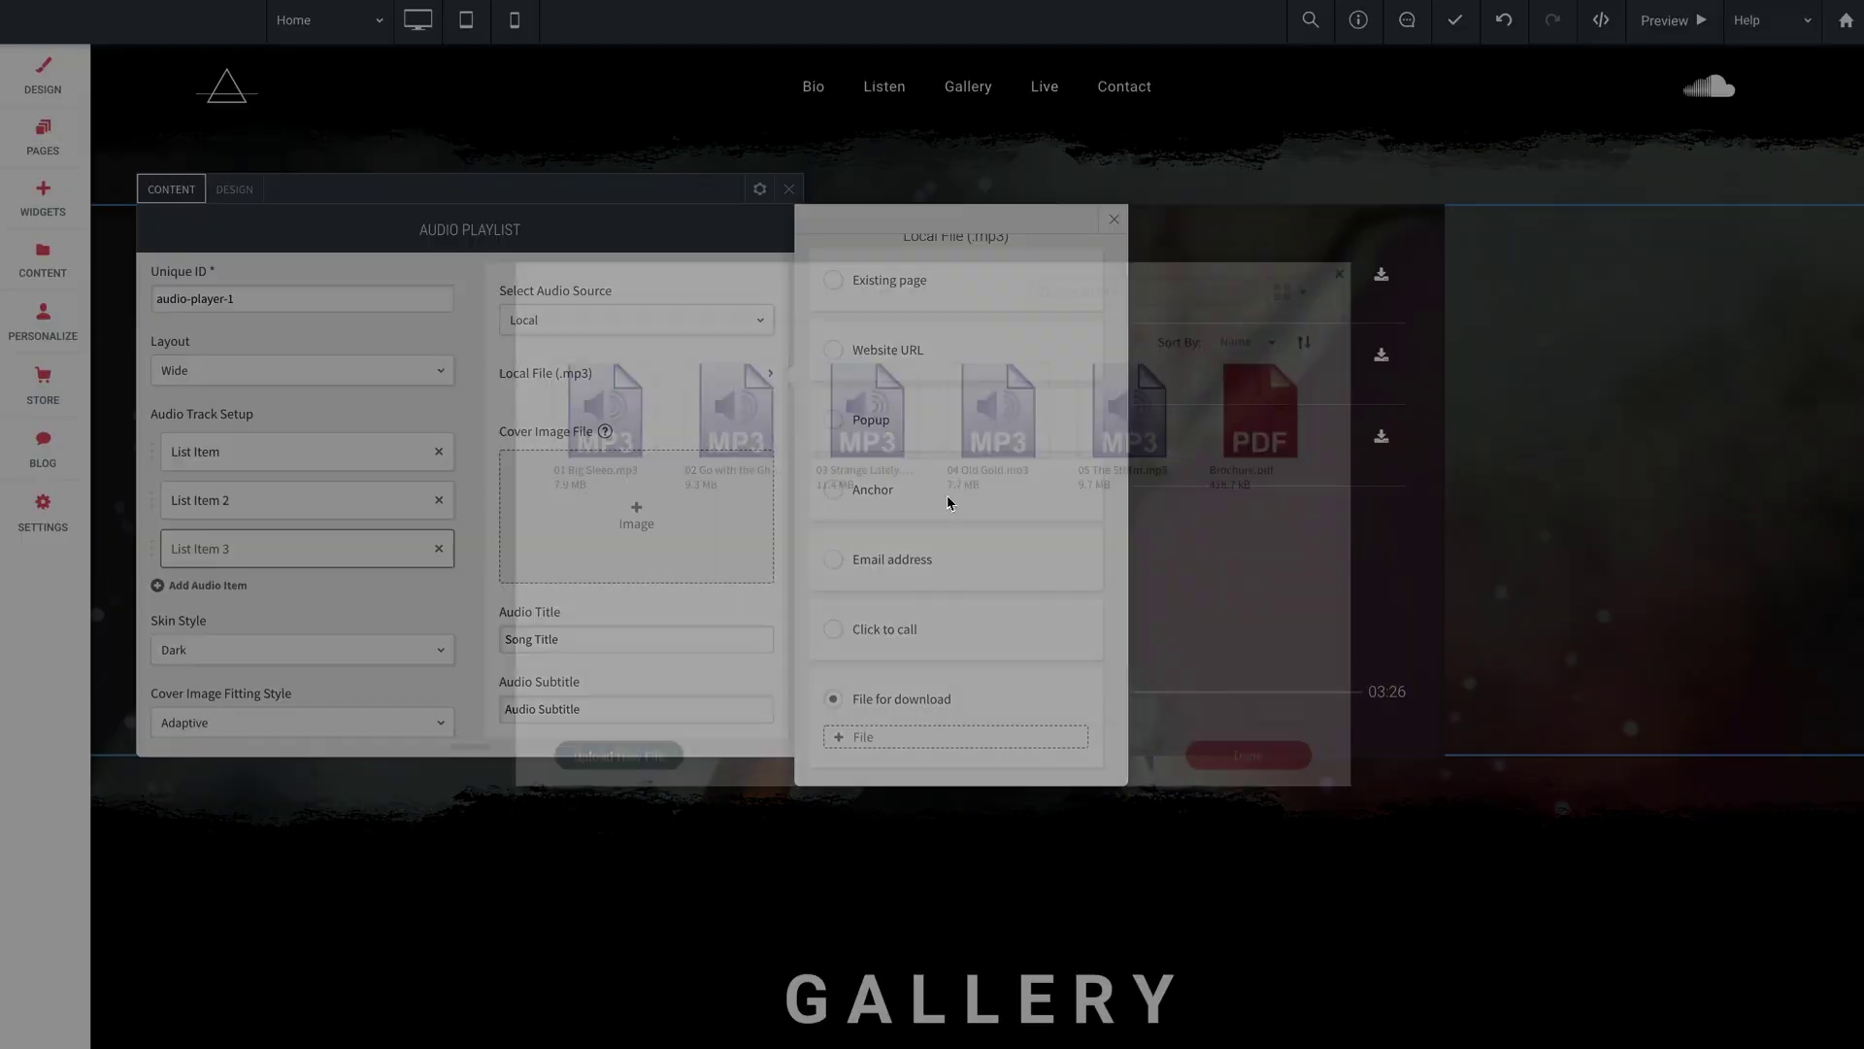
left_click(840, 417)
Give the third track the antelope cover, title 'Strange Lately' and subtitle 'Ola Sweet'.
left_click(626, 530)
left_click(863, 430)
scroll(601, 557, "down", 3)
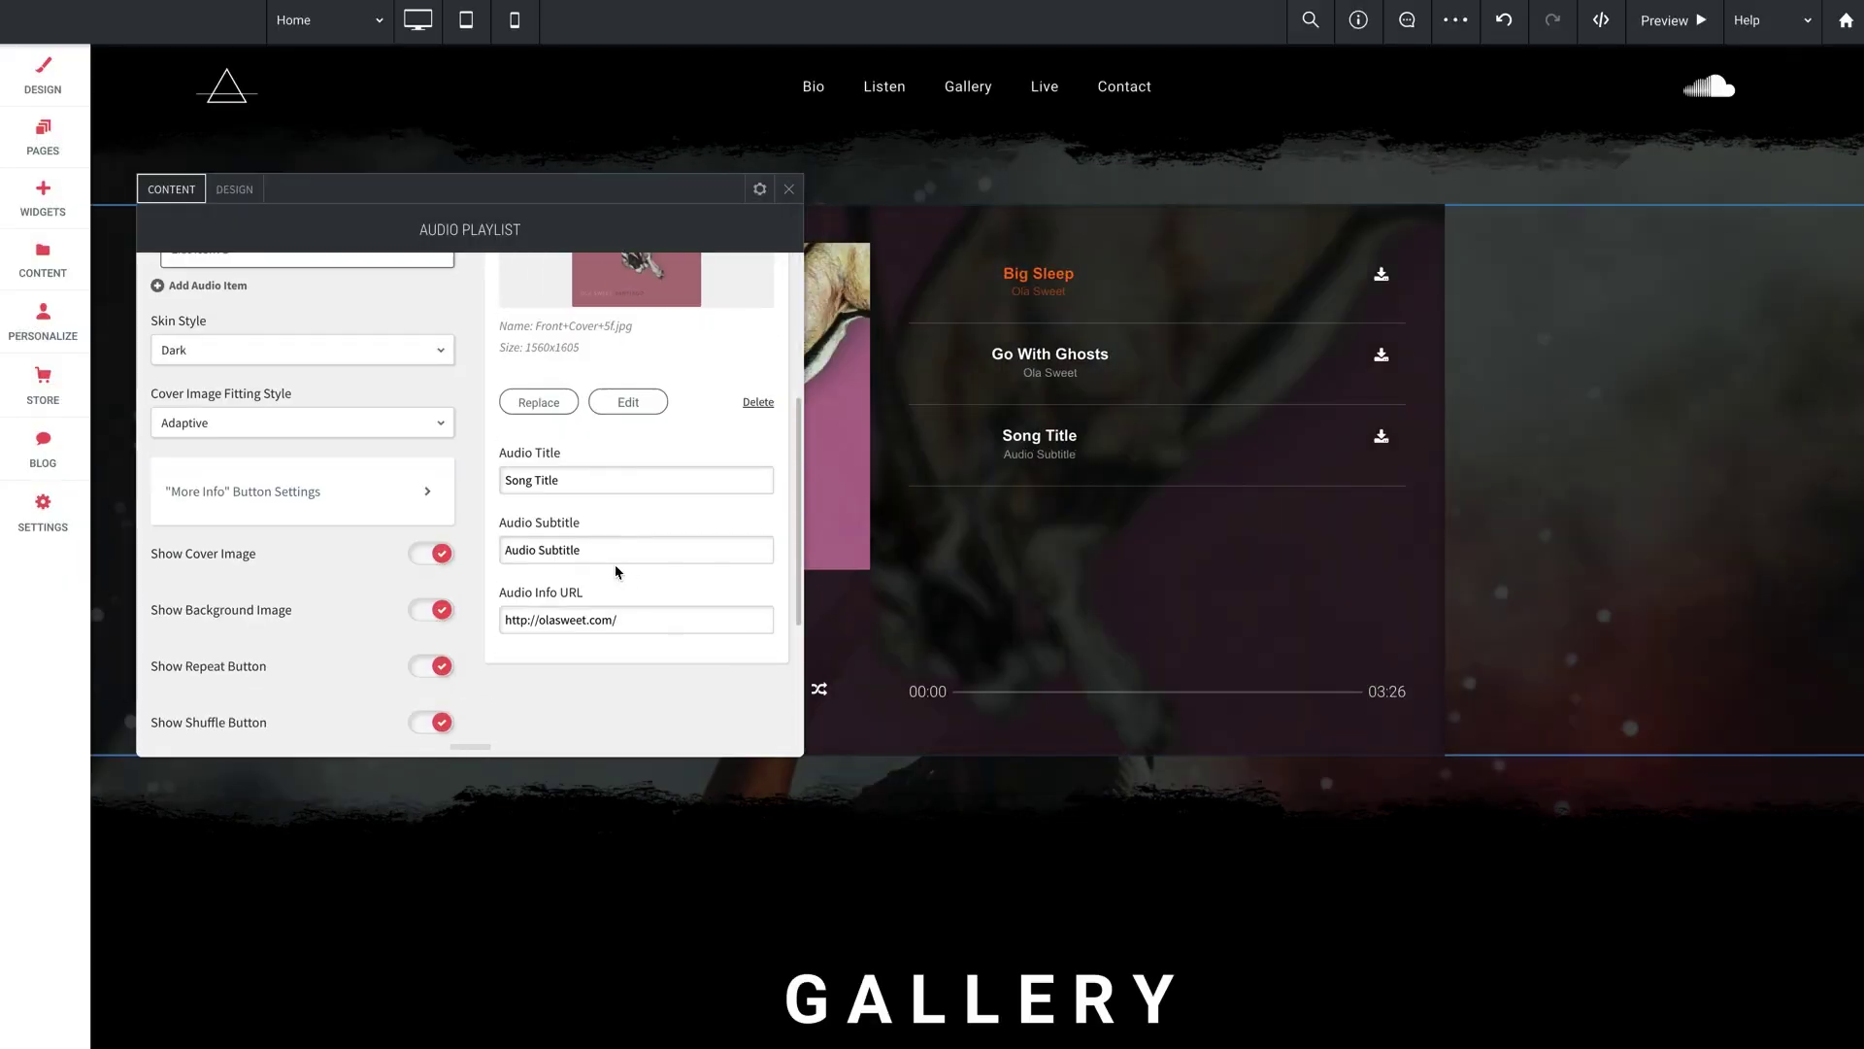
triple_click(519, 484)
type("Strange Lately")
left_click_drag(588, 550, 484, 553)
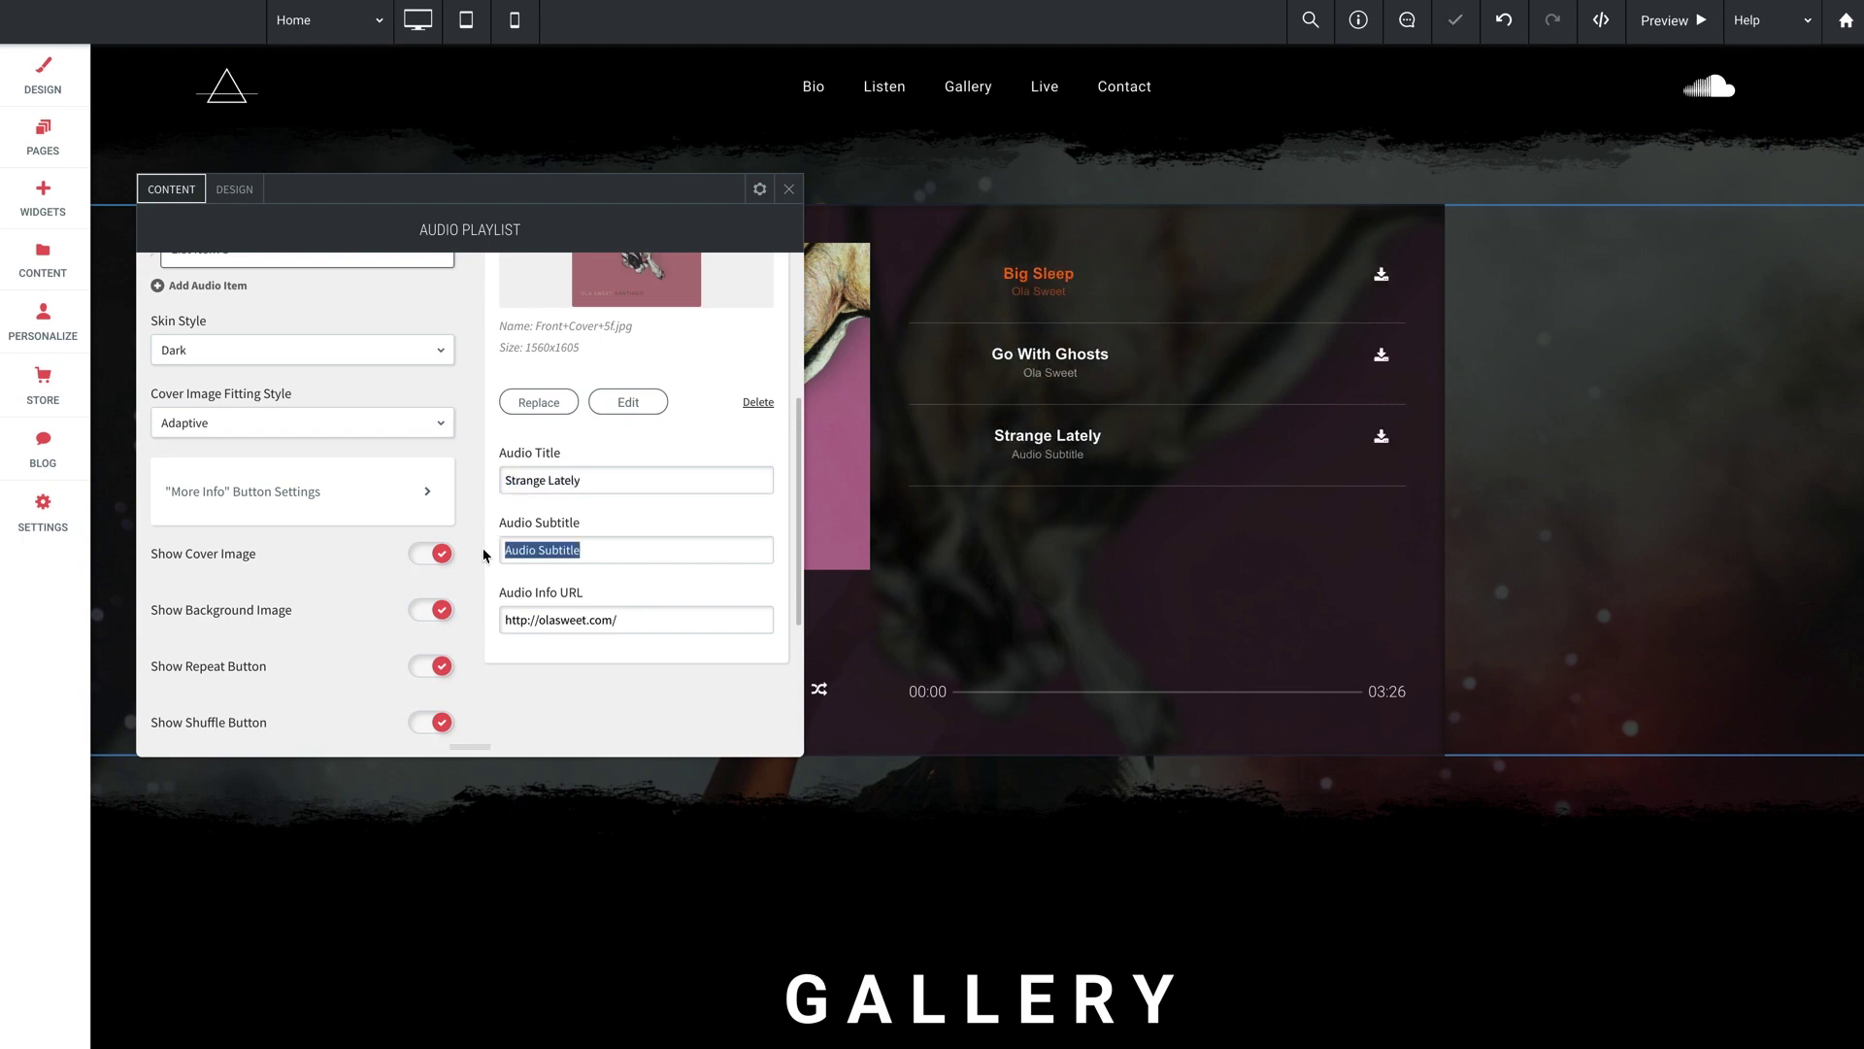
type("Ola Sweet")
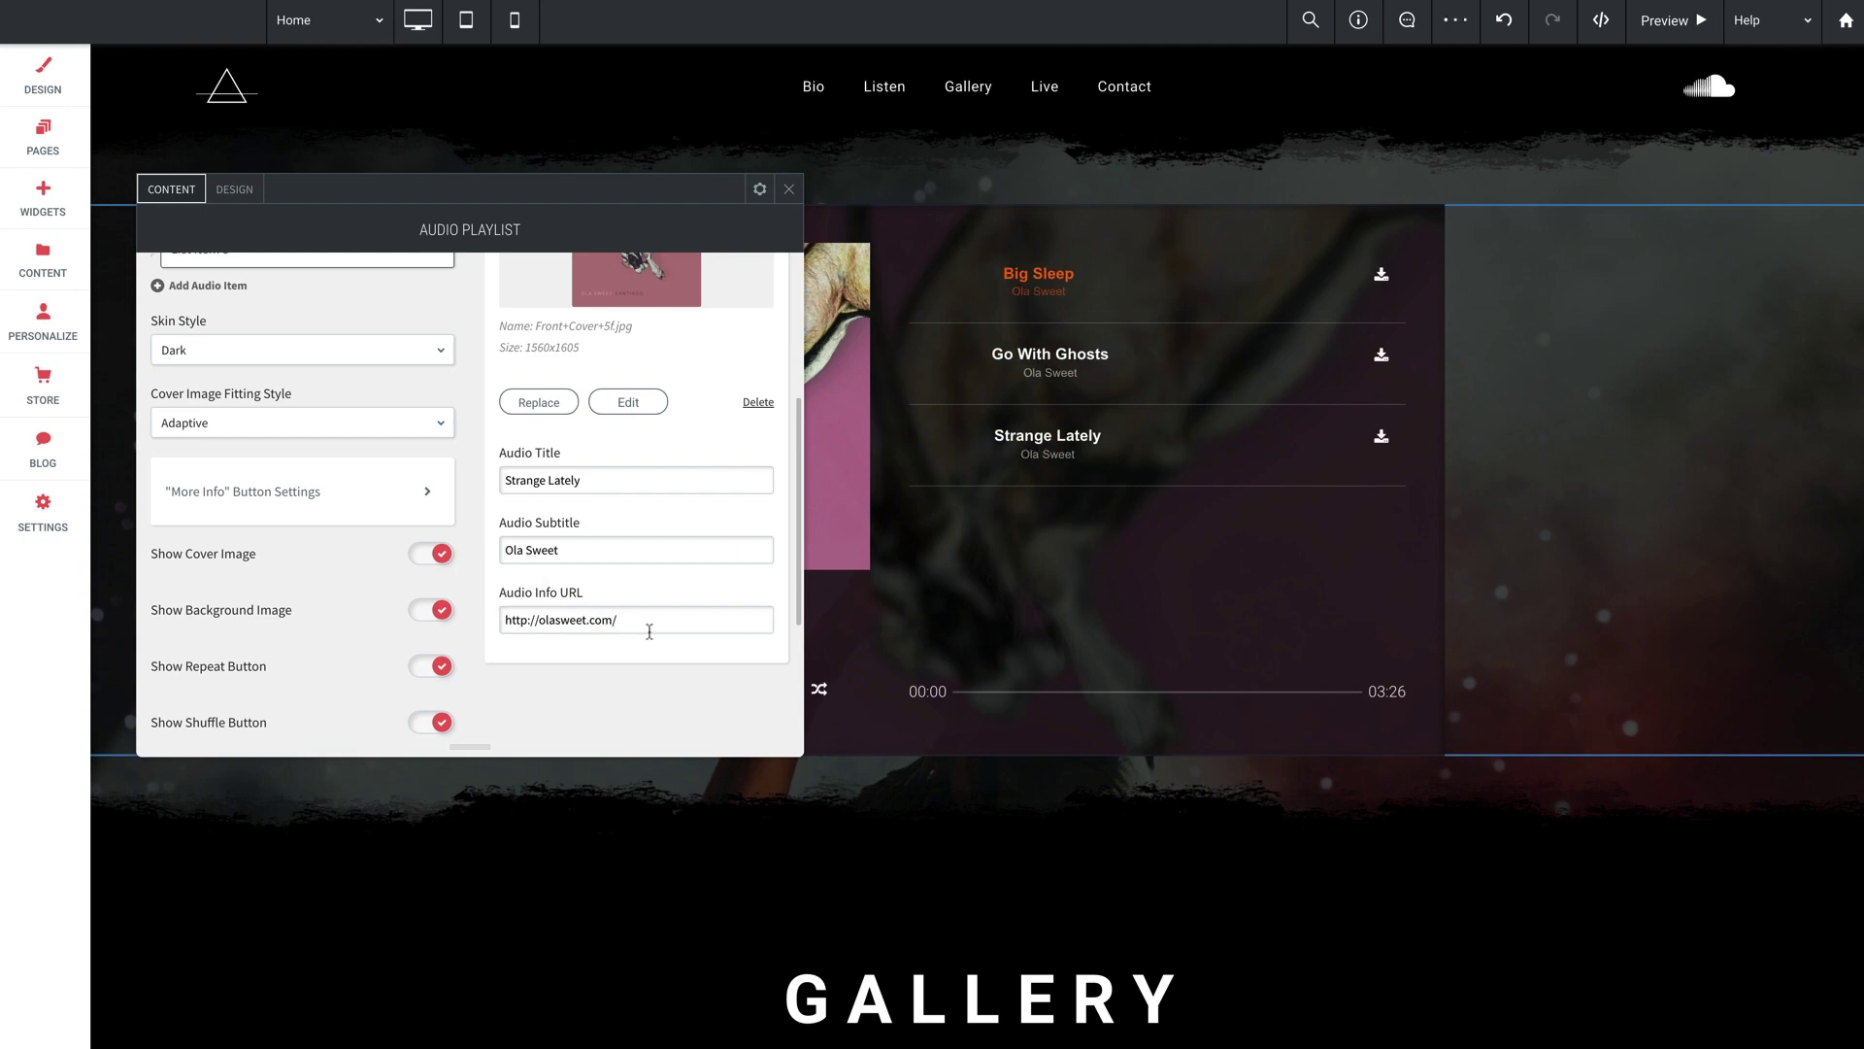
left_click_drag(517, 184, 839, 202)
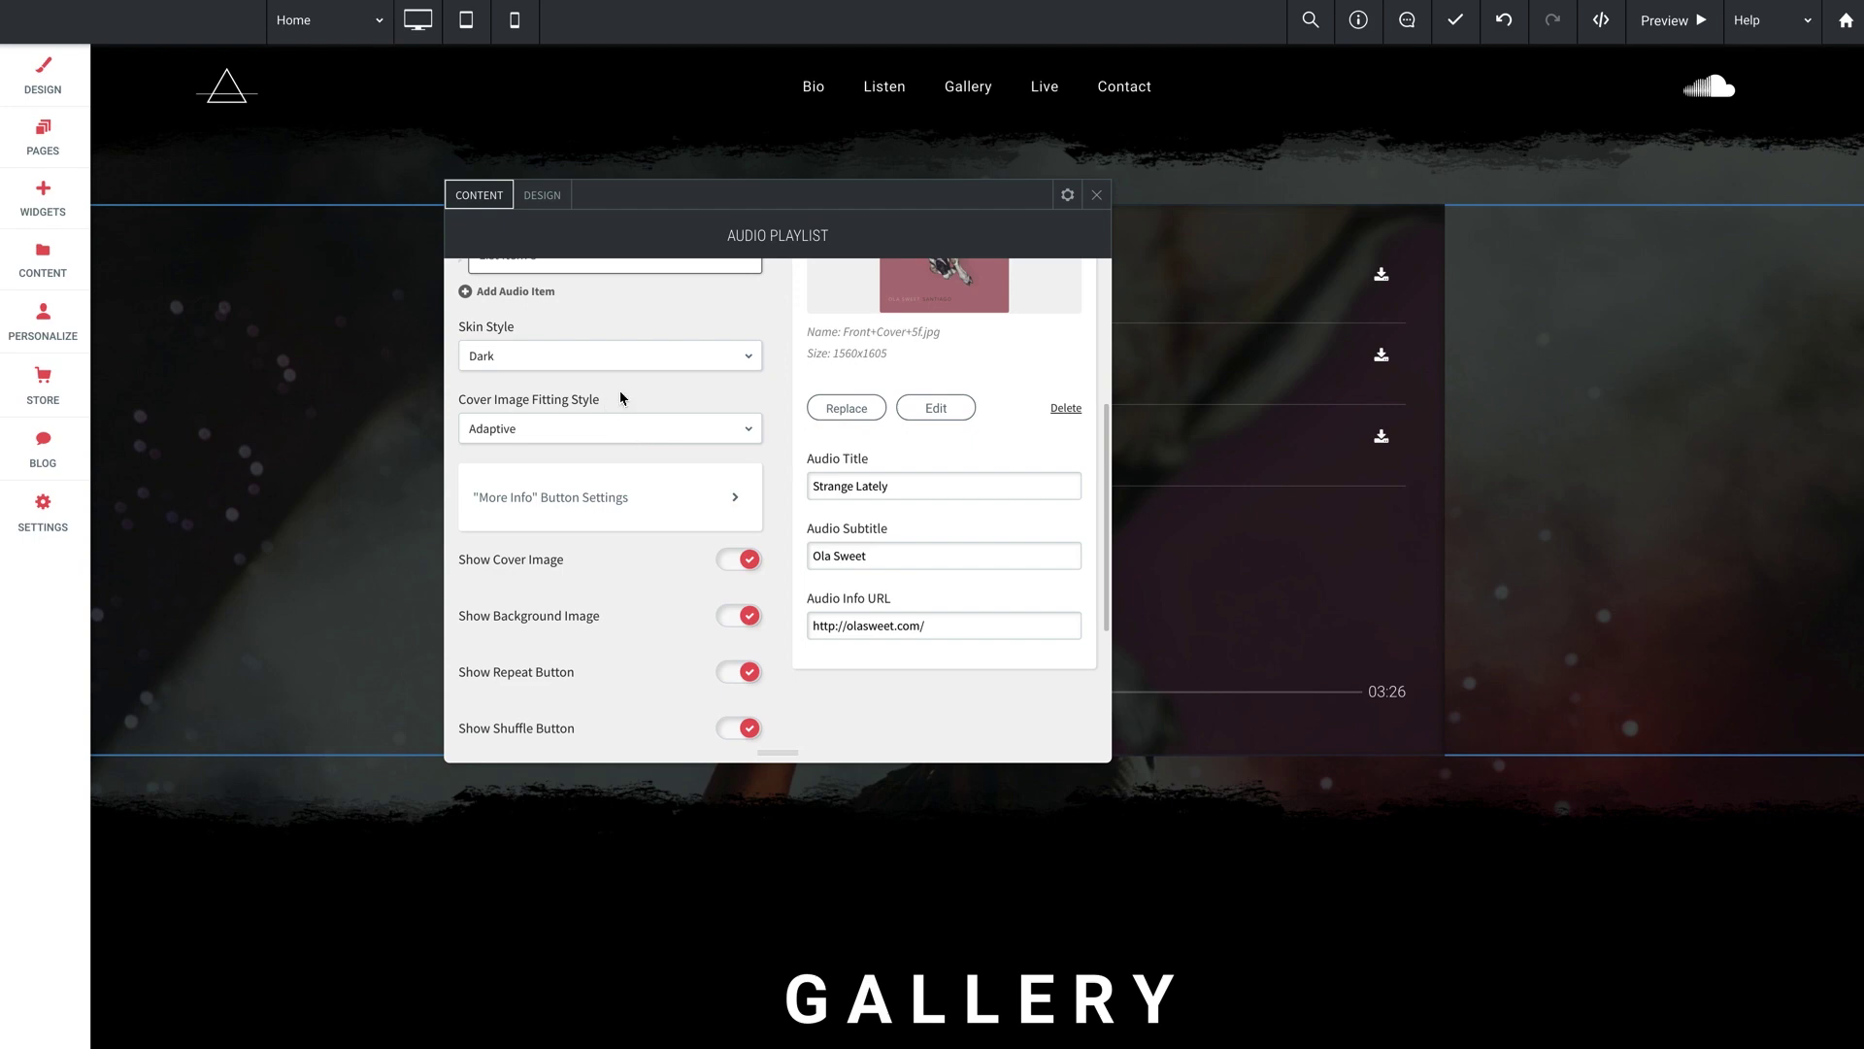
Keep the audio playlist skin set to Dark.
scroll(621, 397, "up", 1)
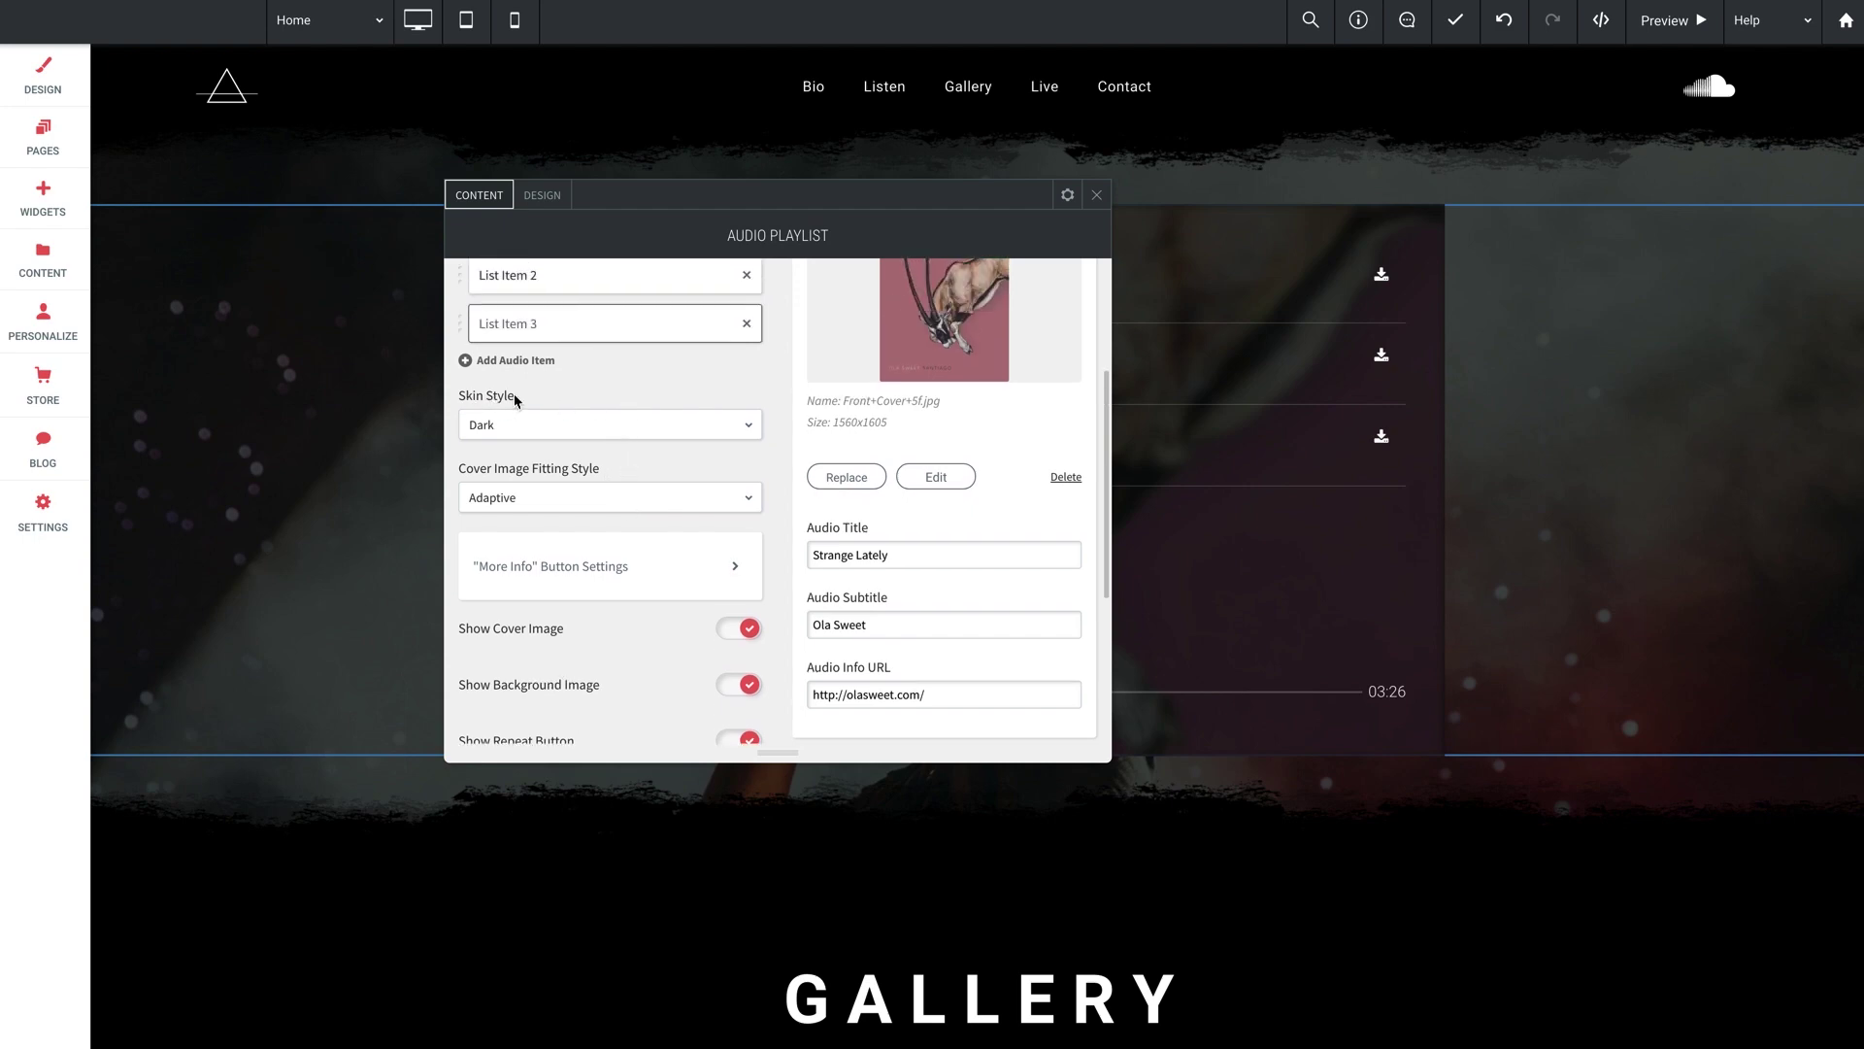
left_click(515, 424)
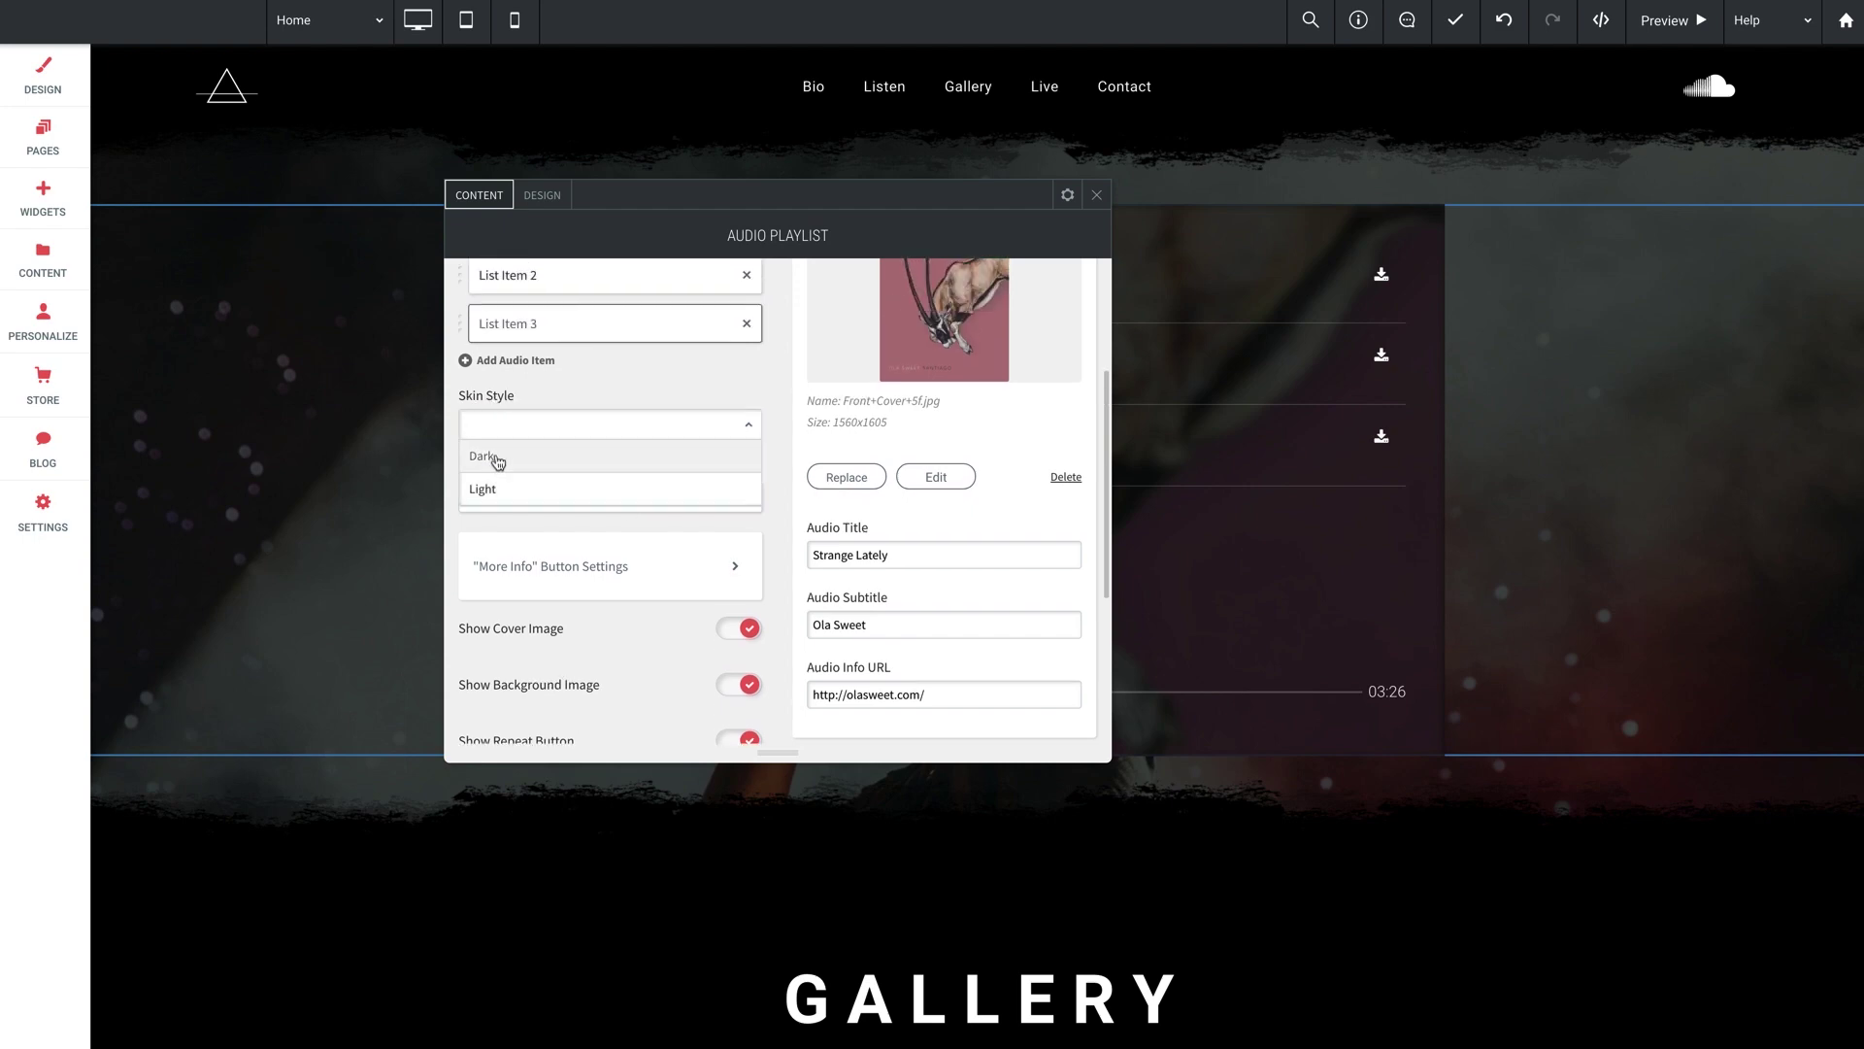
left_click(498, 459)
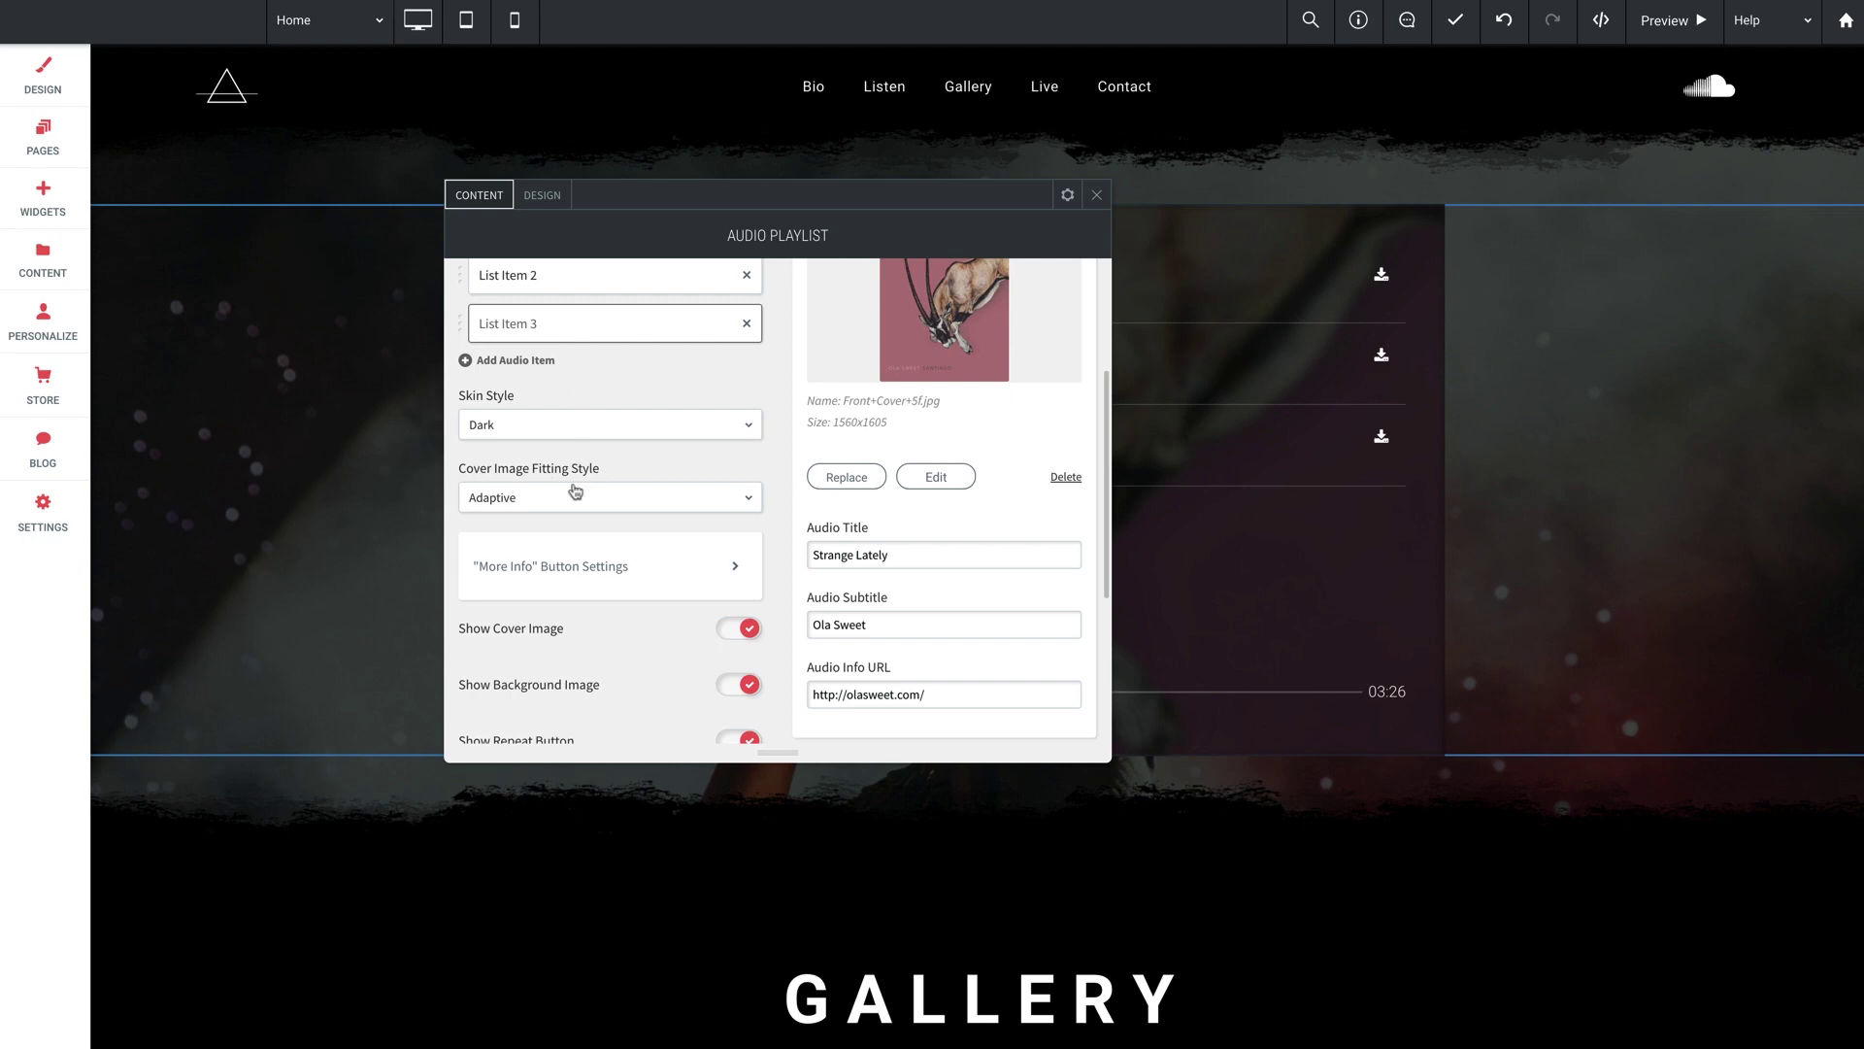
Change the cover image fitting style from Fixed Size to Adaptive.
scroll(565, 487, "down", 1)
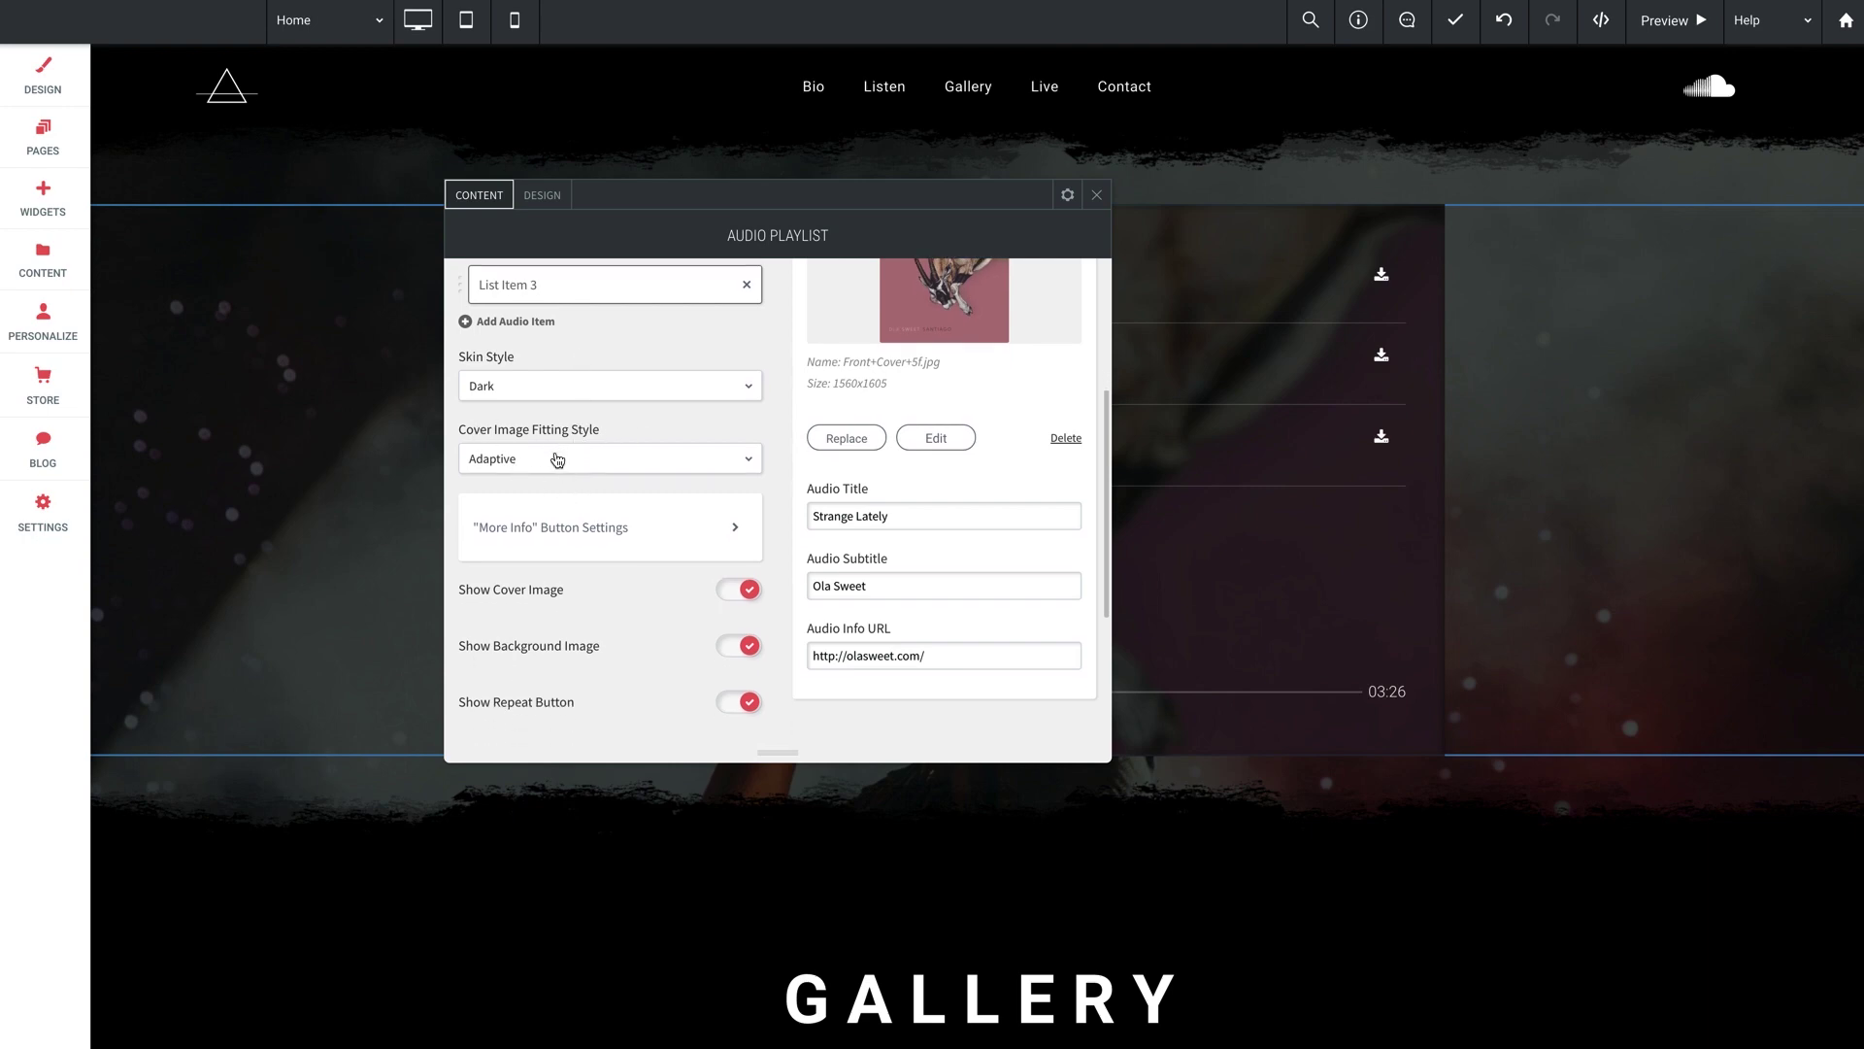
left_click(557, 459)
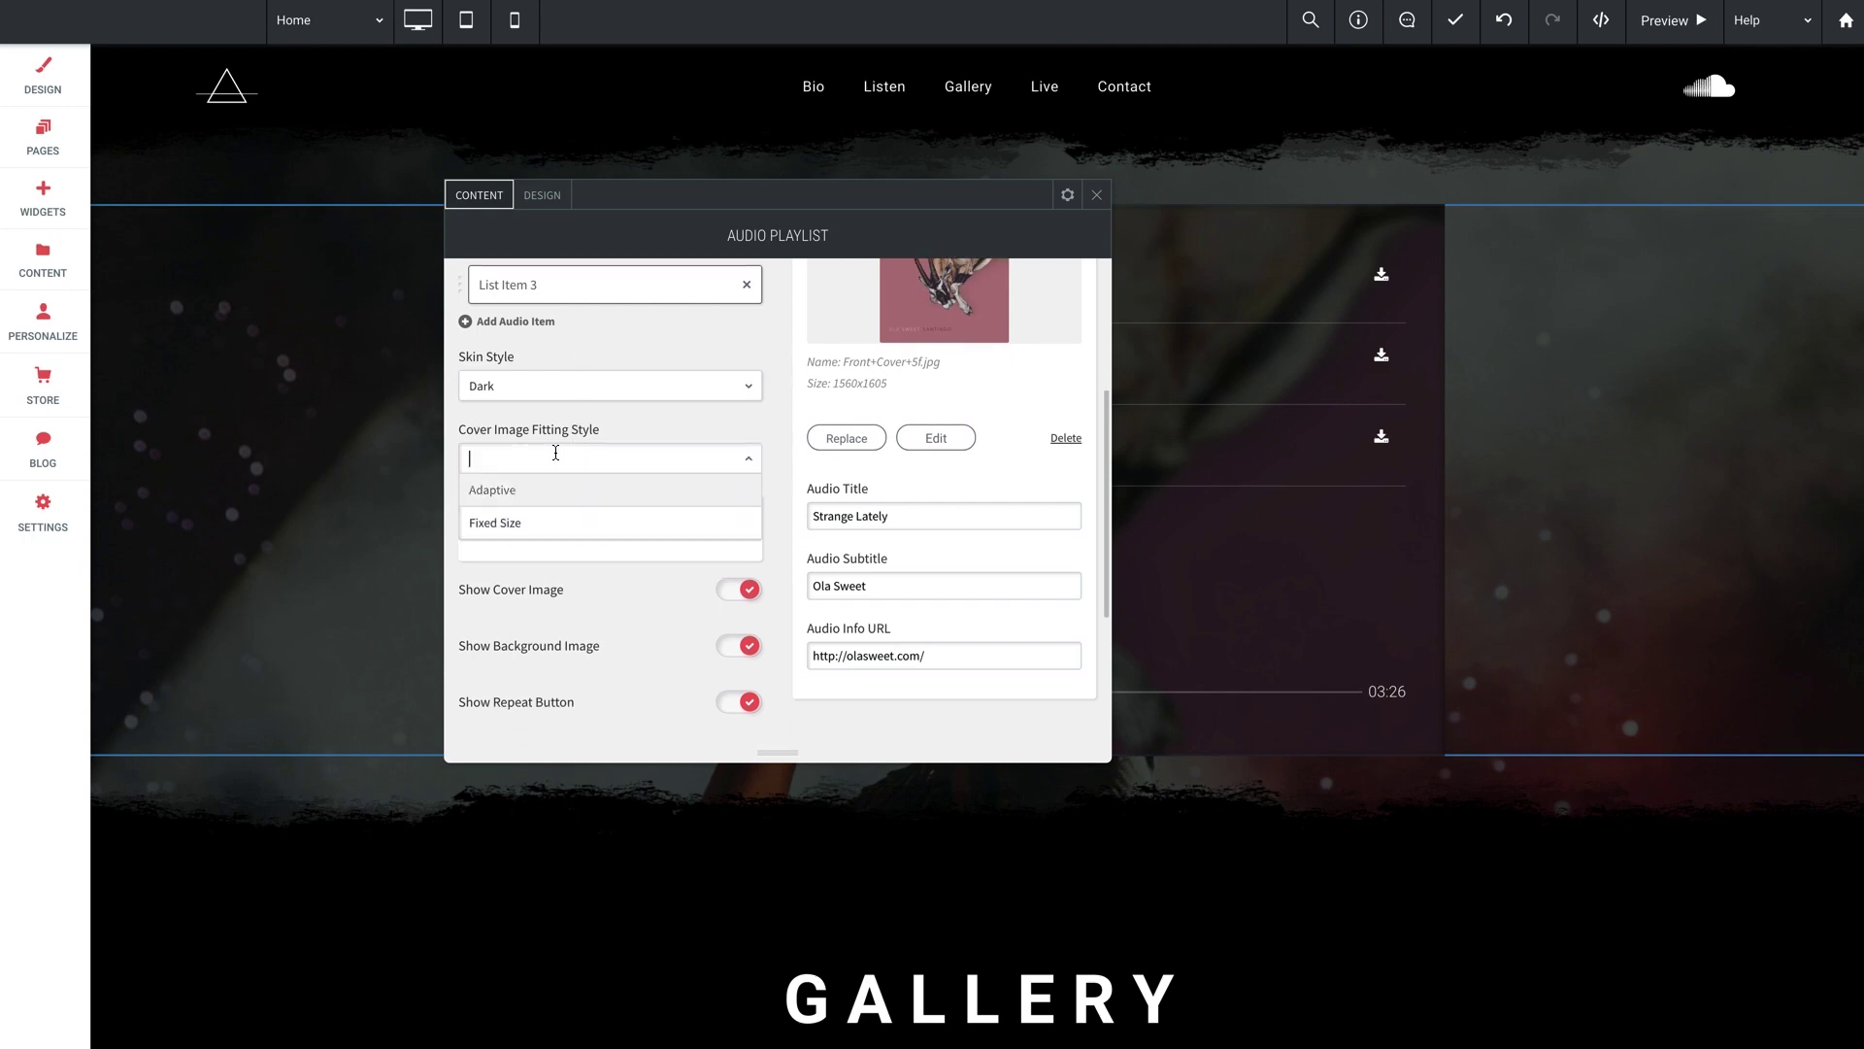
left_click(500, 529)
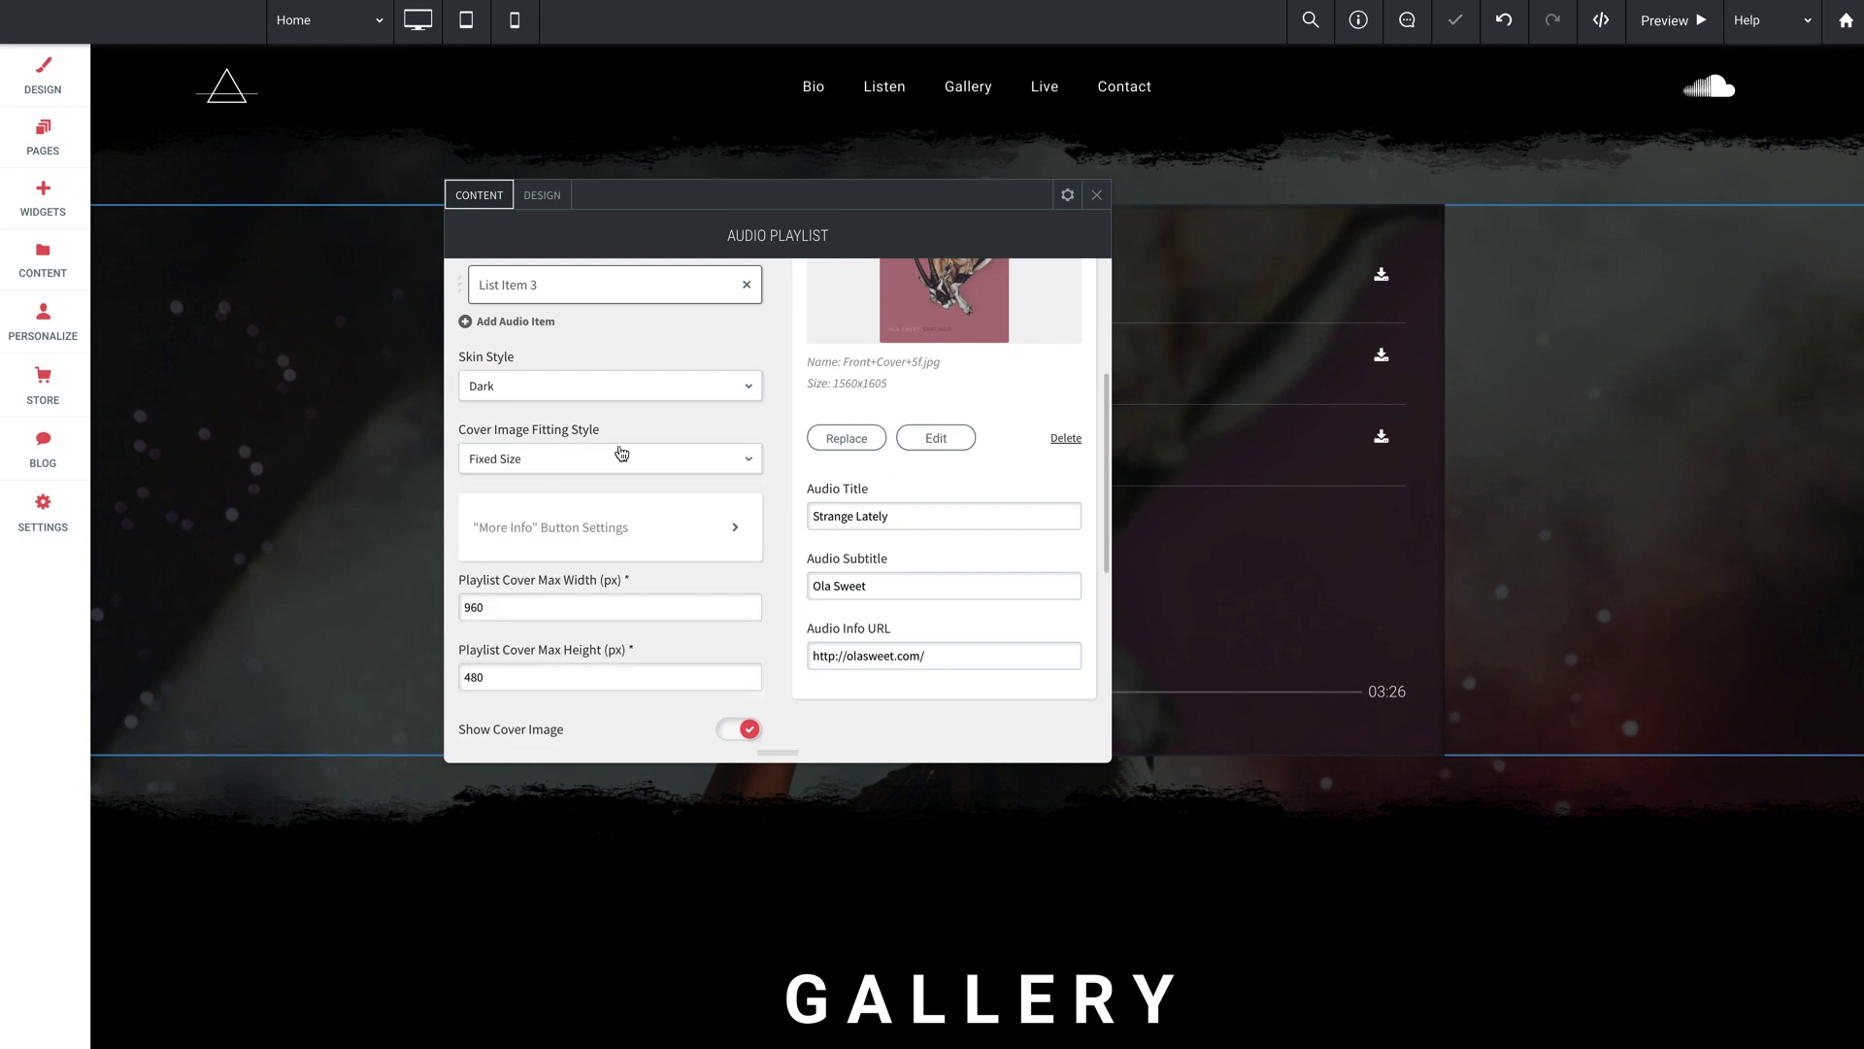
left_click_drag(856, 200, 741, 197)
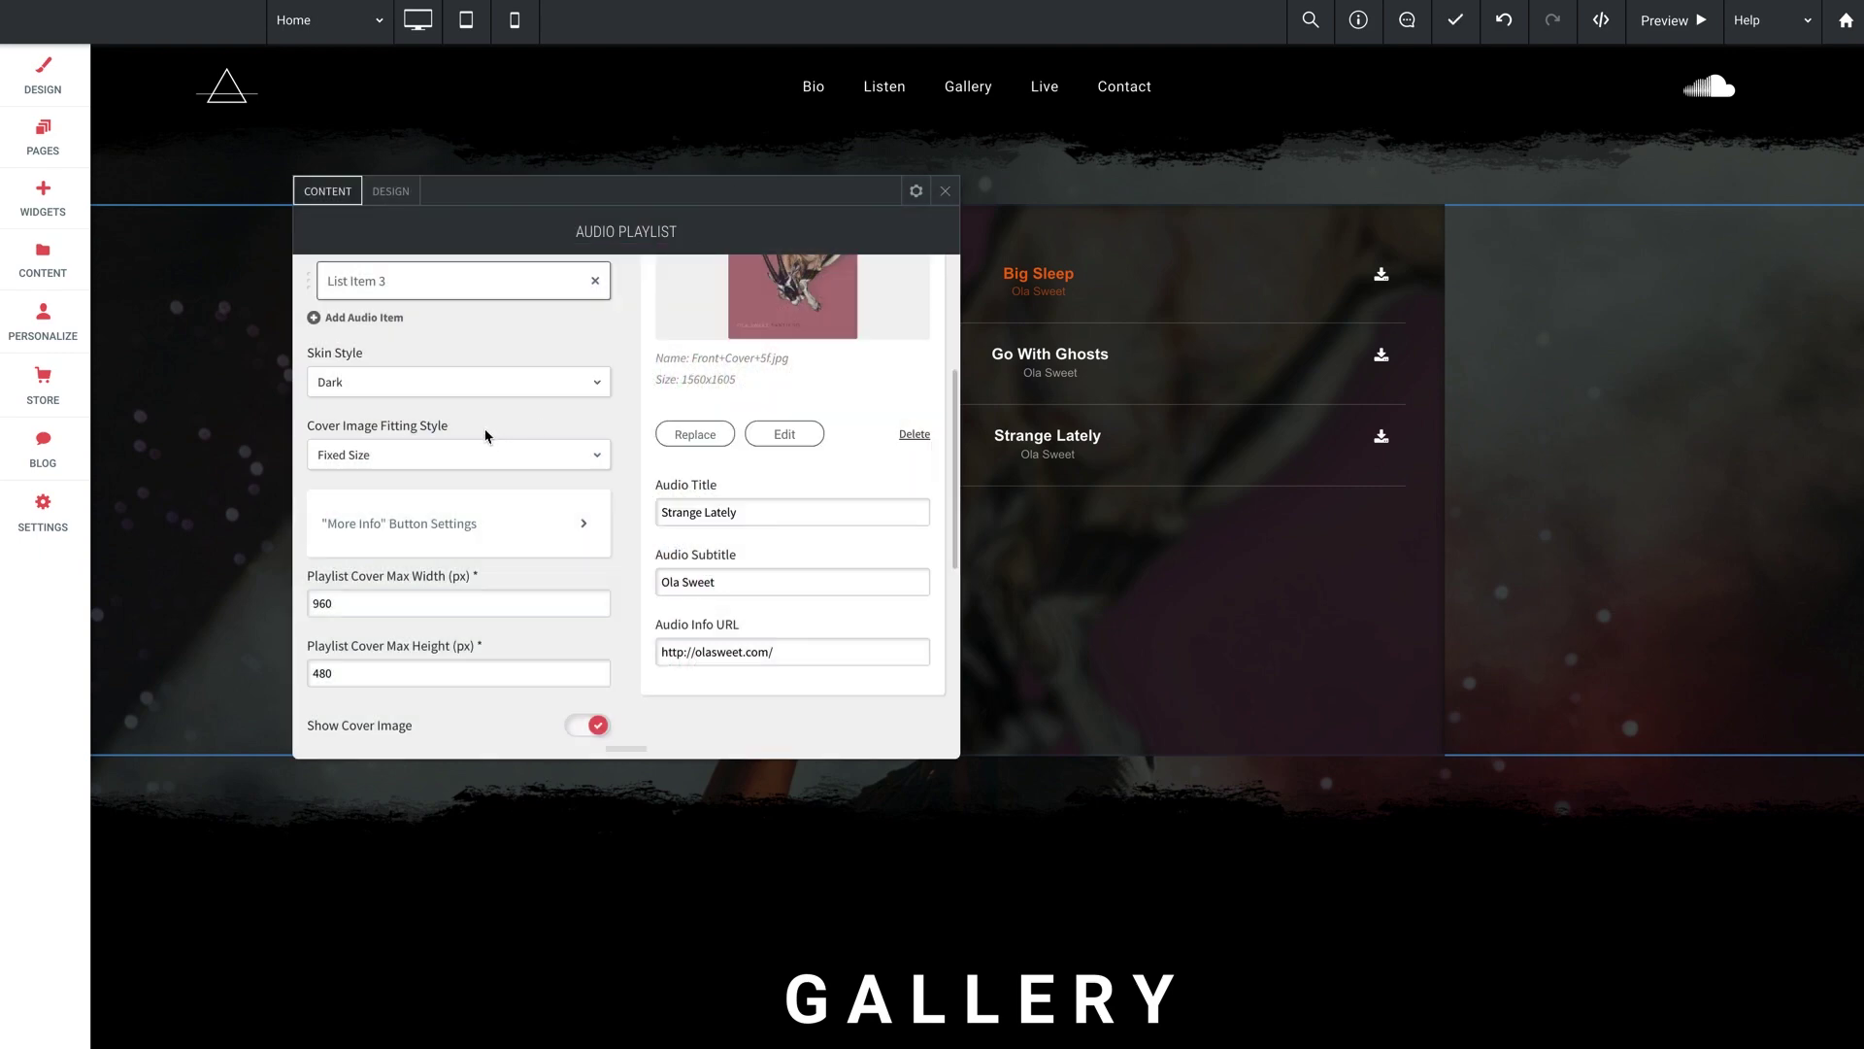
left_click(358, 462)
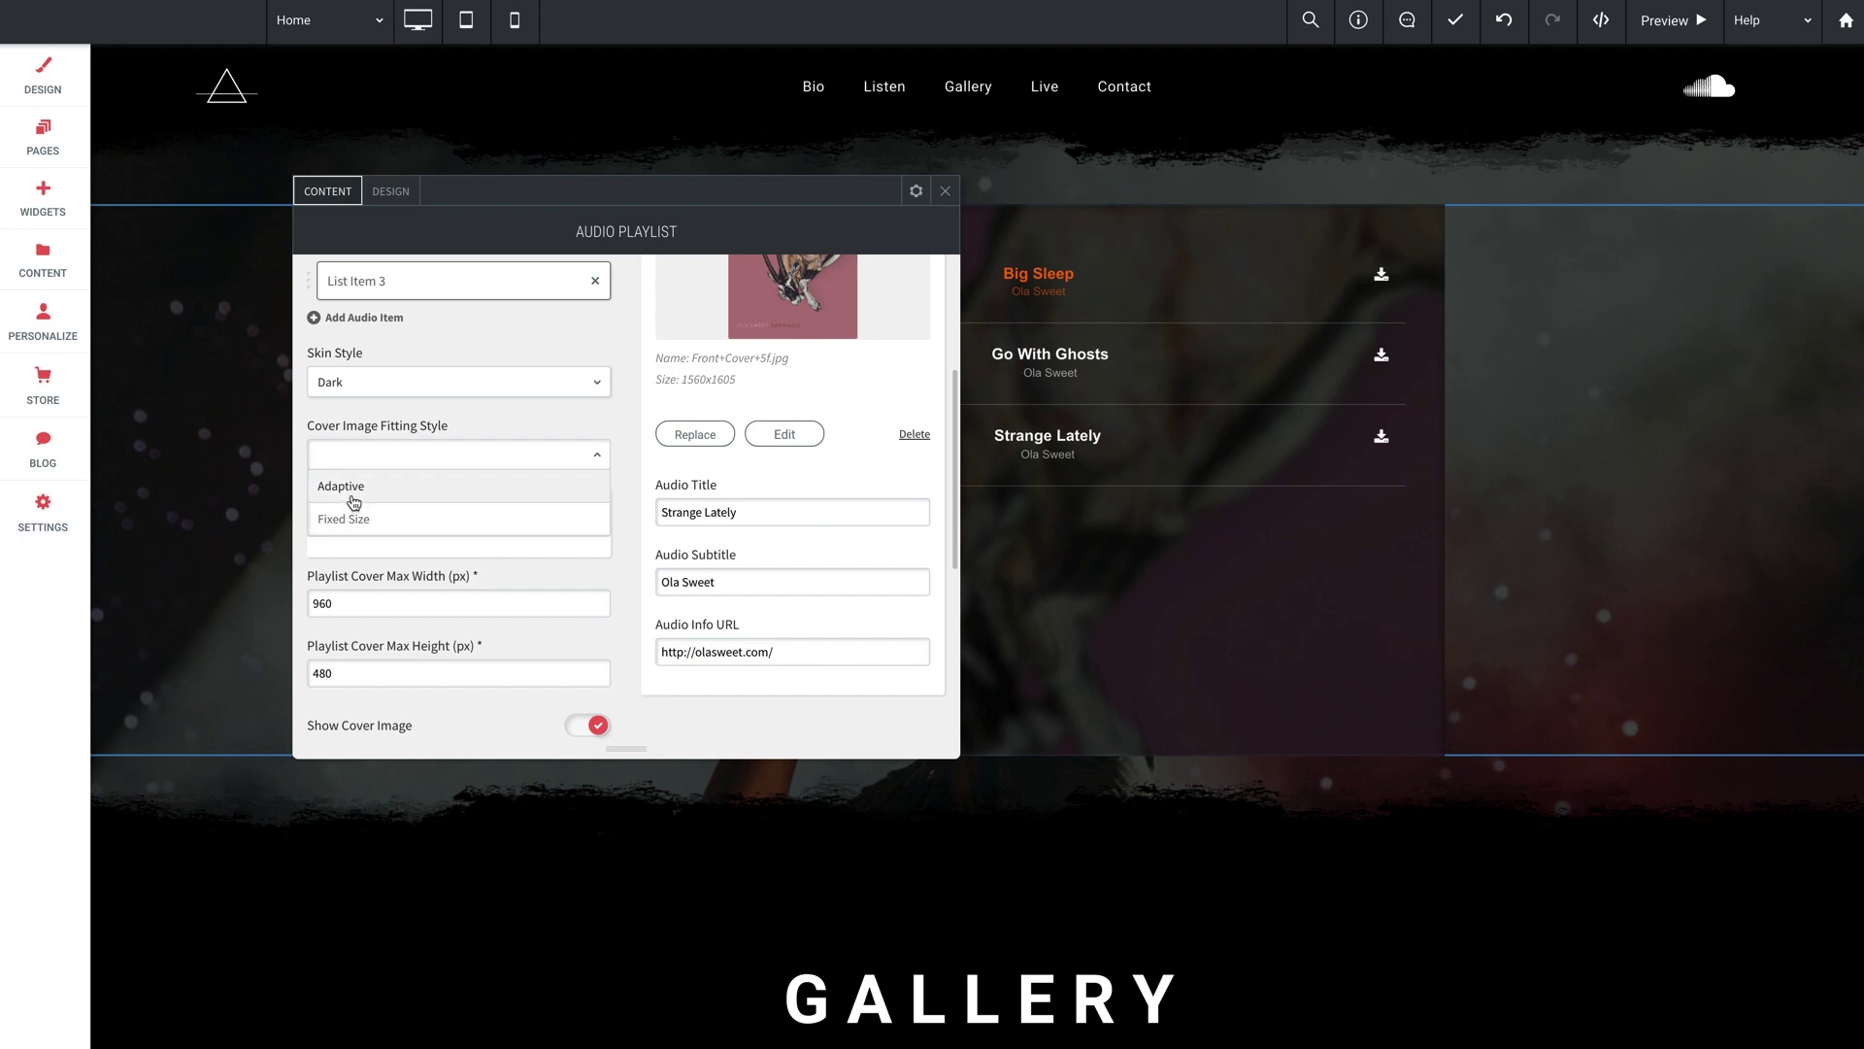
left_click(352, 485)
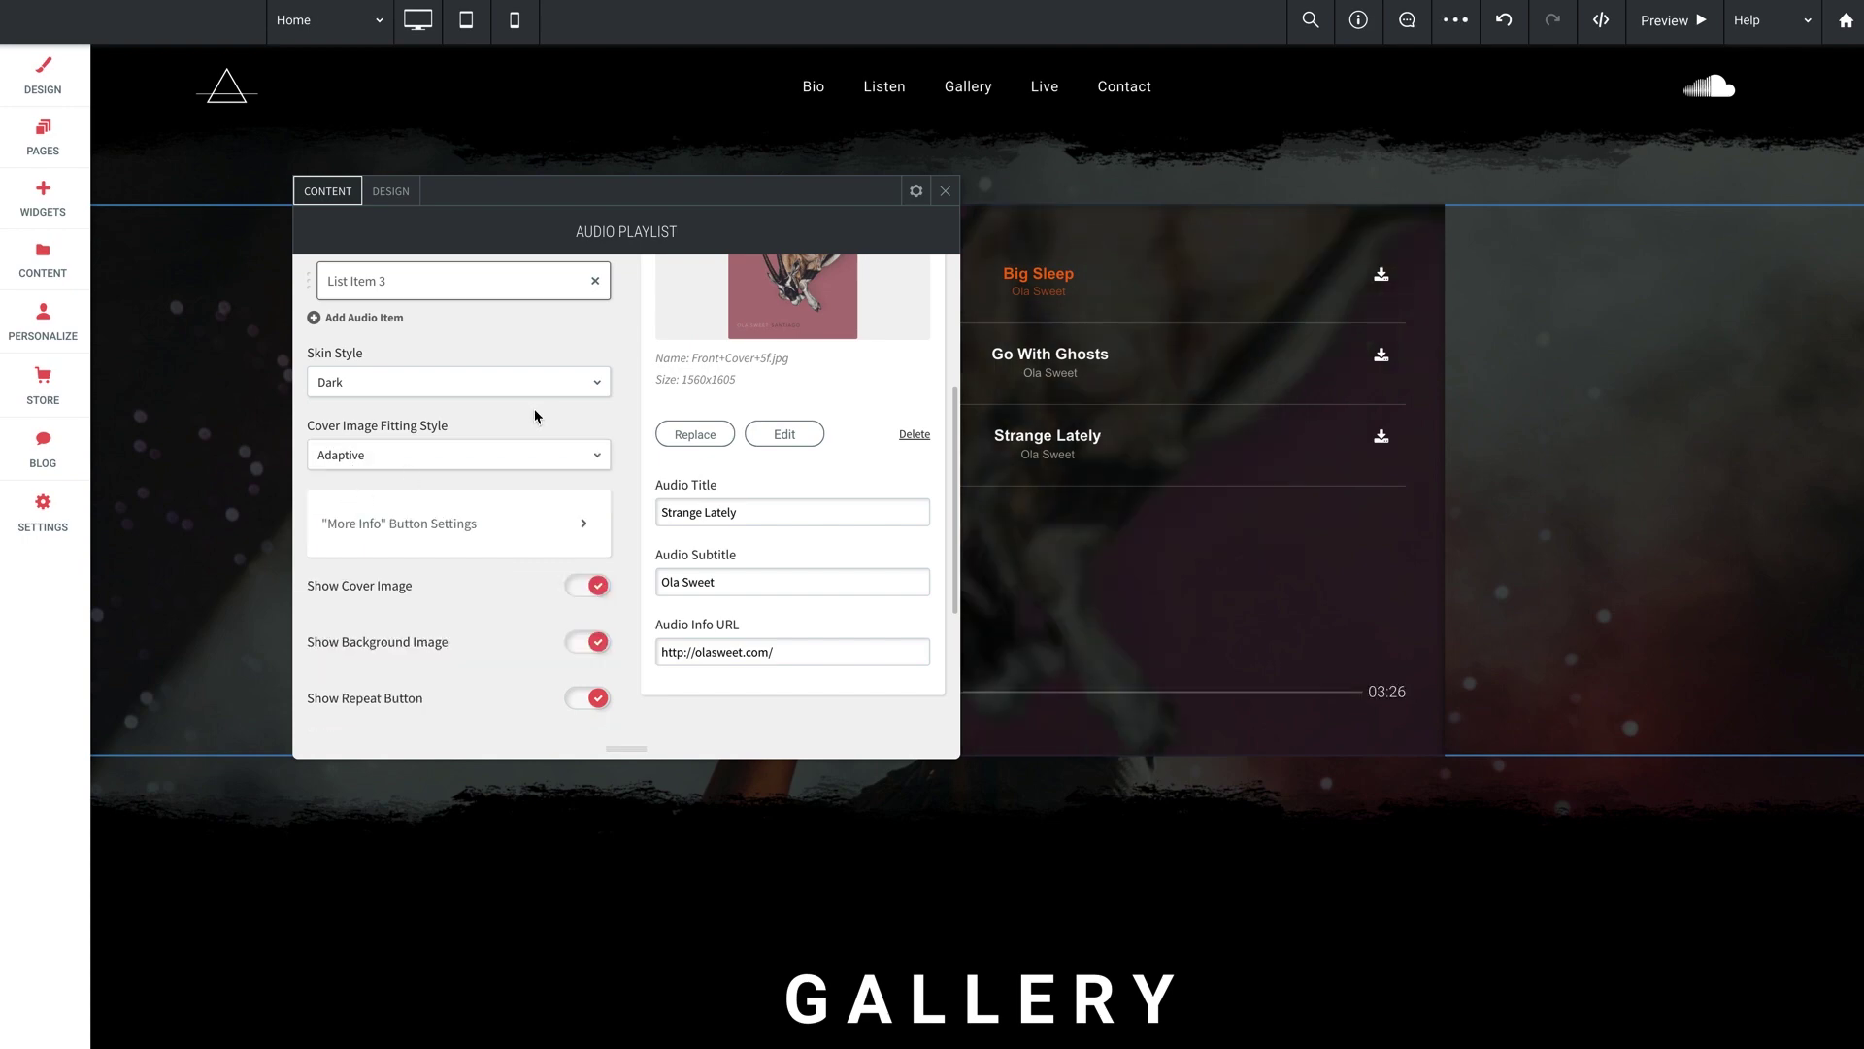
scroll(491, 541, "down", 2)
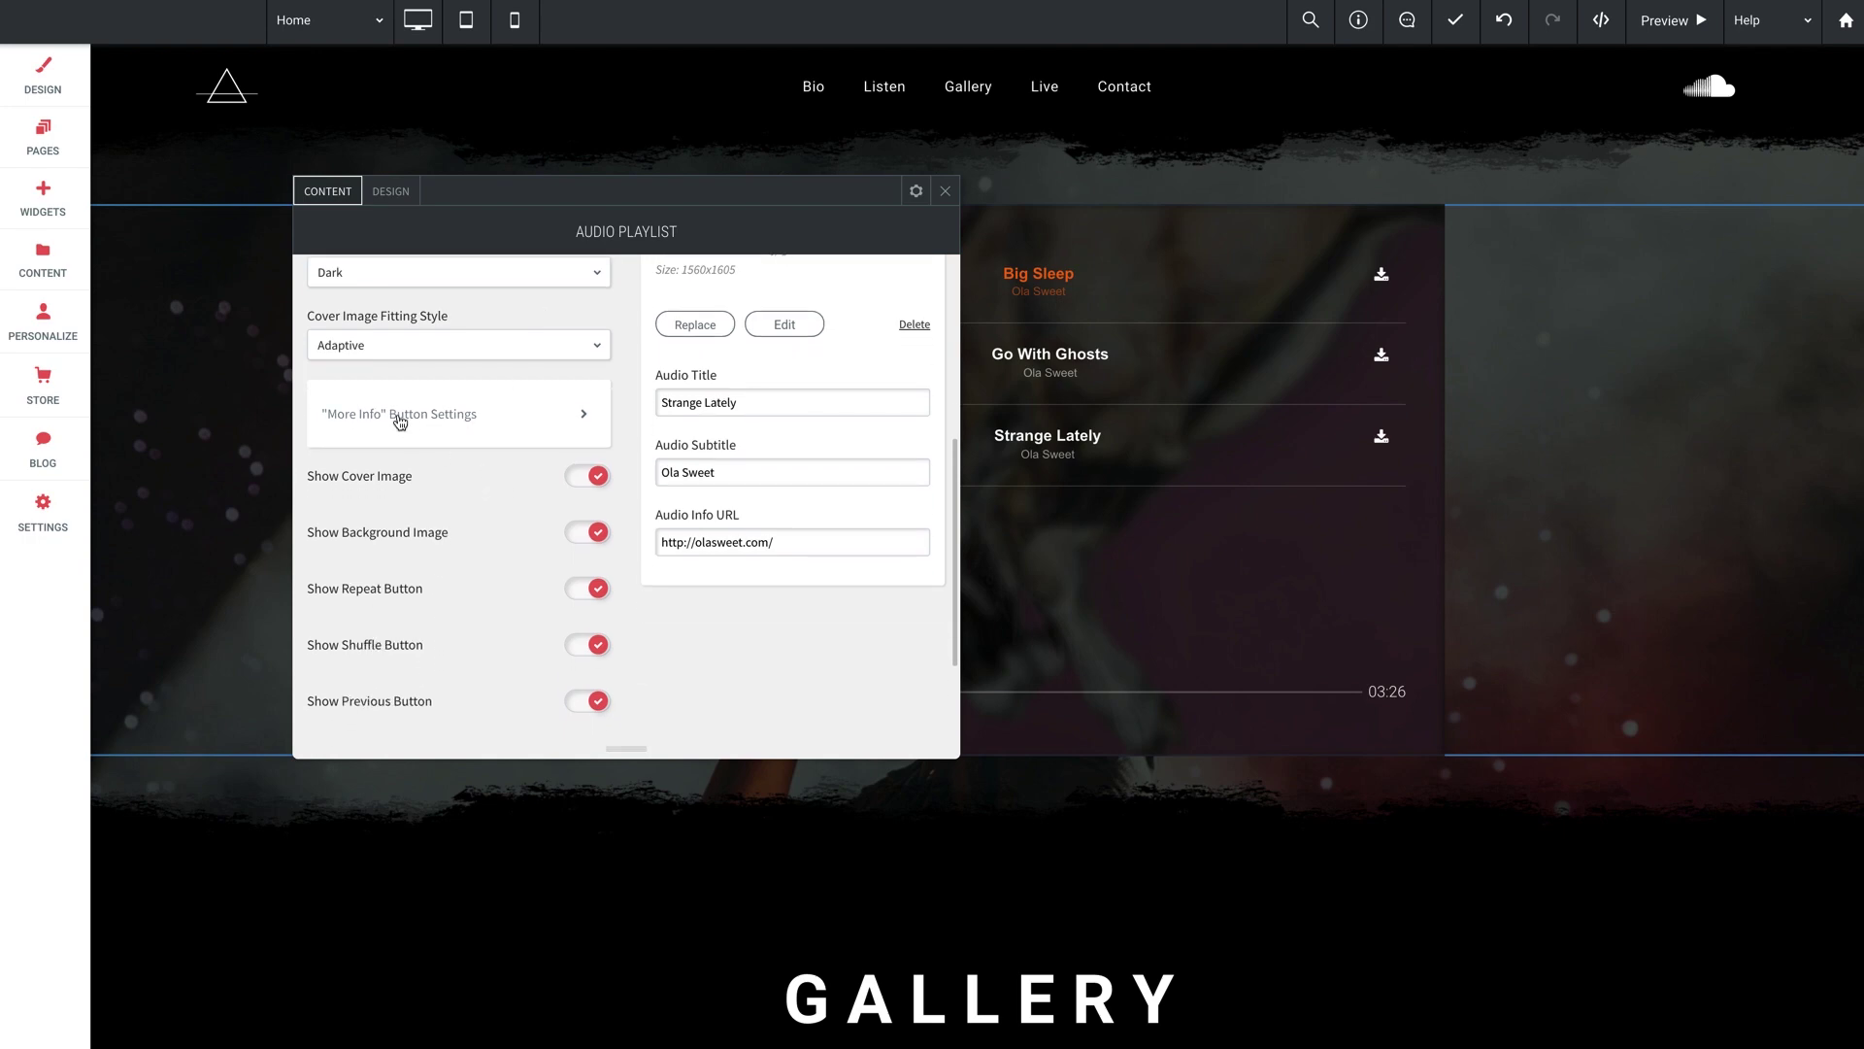
left_click(318, 424)
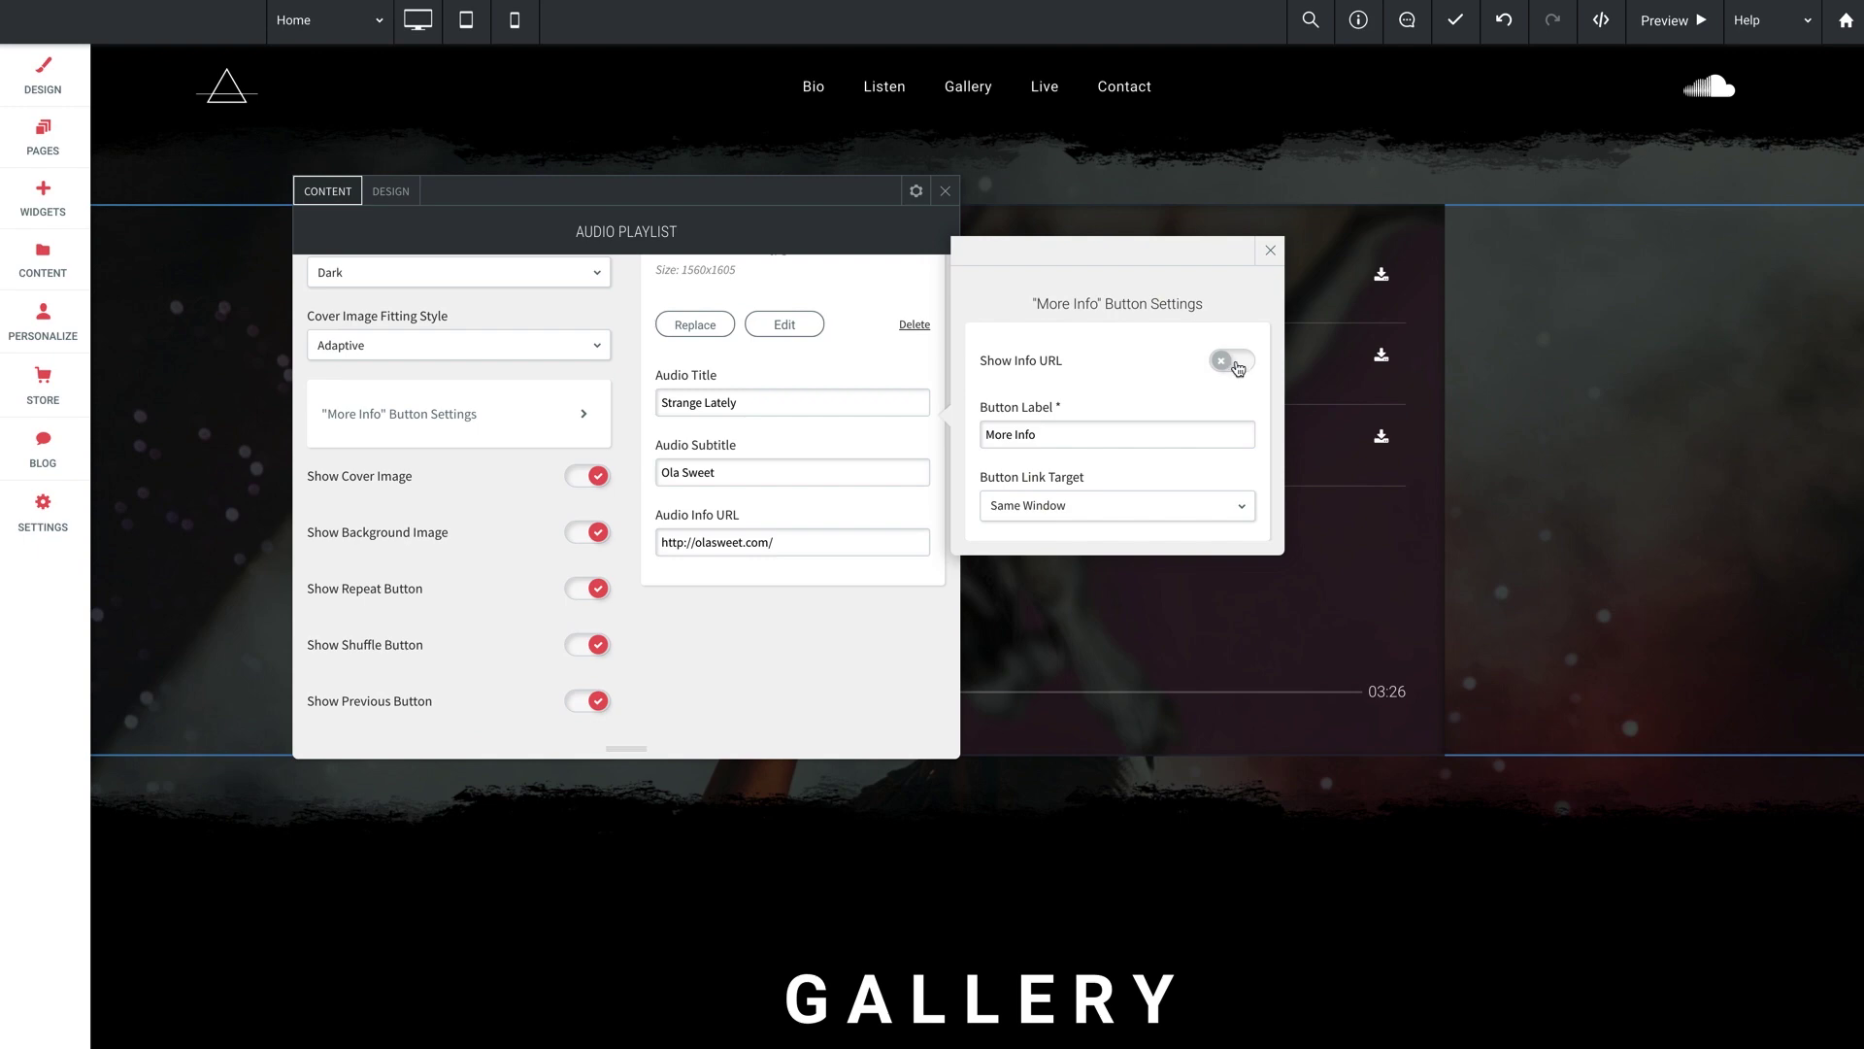
left_click_drag(987, 436, 1045, 435)
left_click(1099, 408)
left_click(1049, 509)
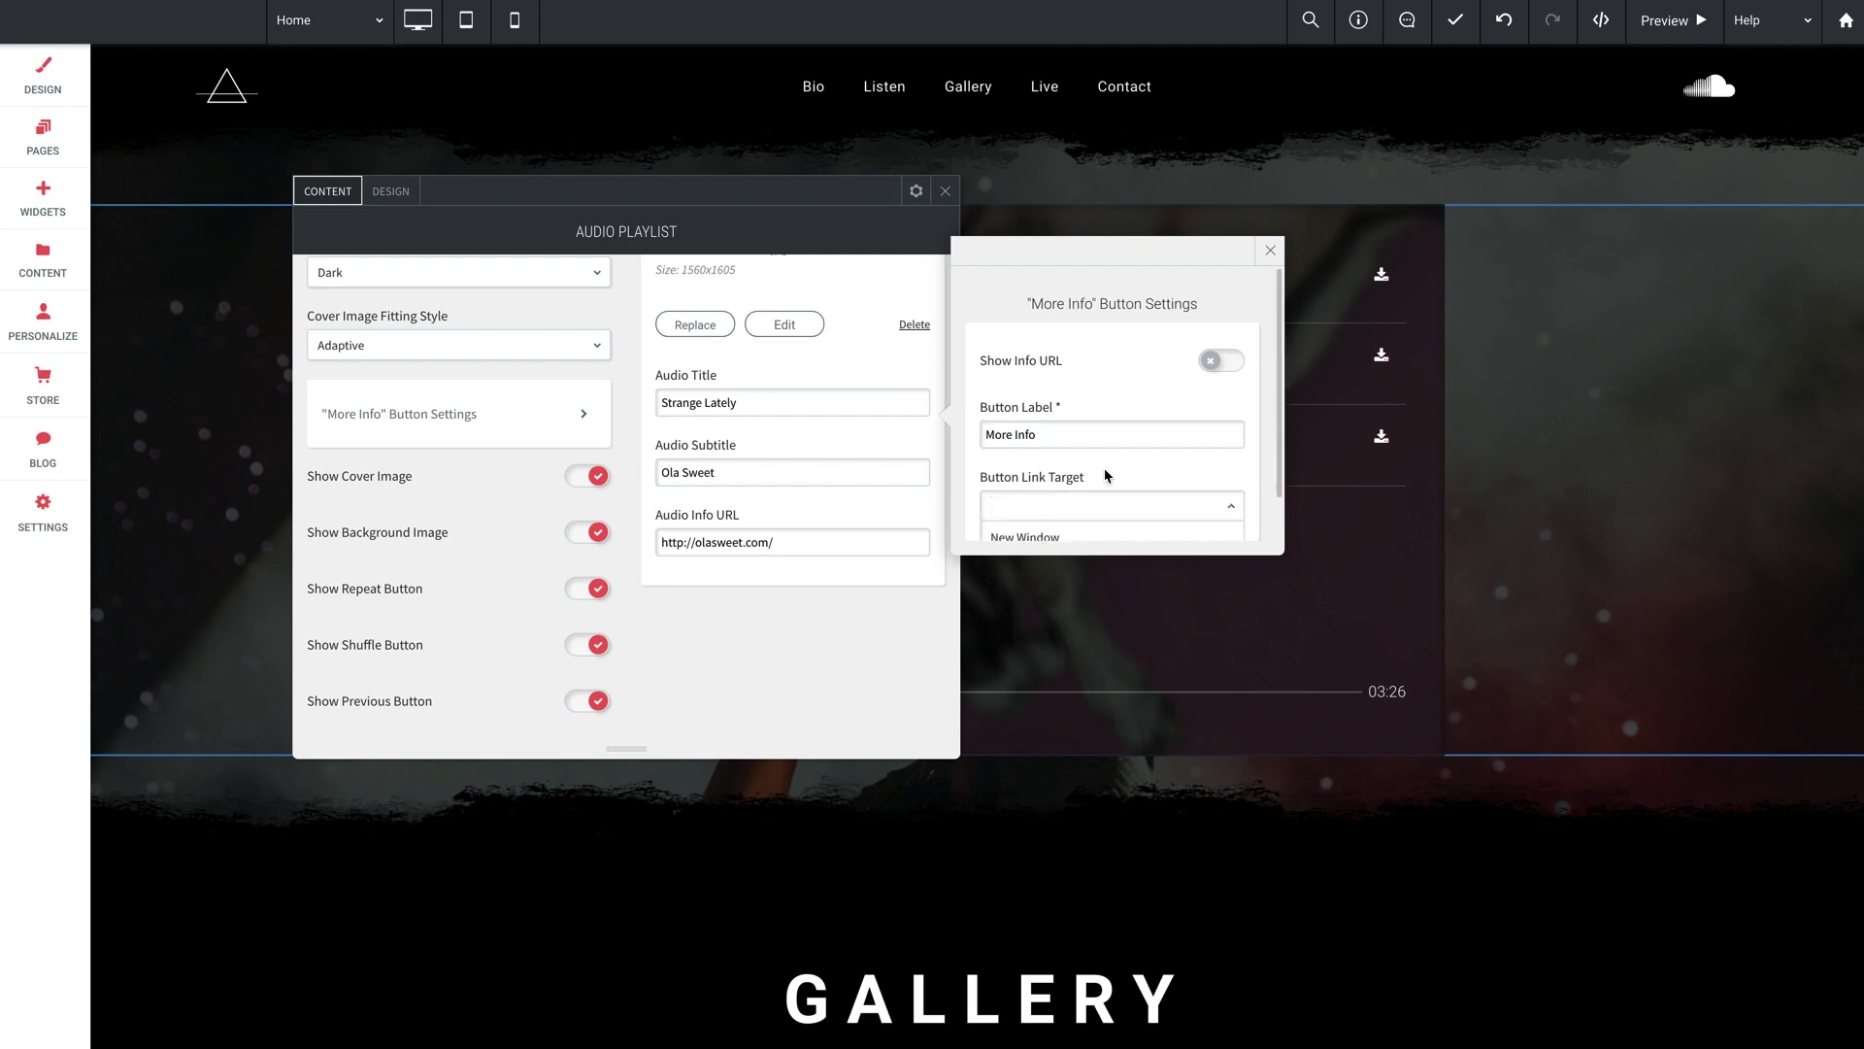
scroll(1114, 470, "down", 1)
left_click(1036, 521)
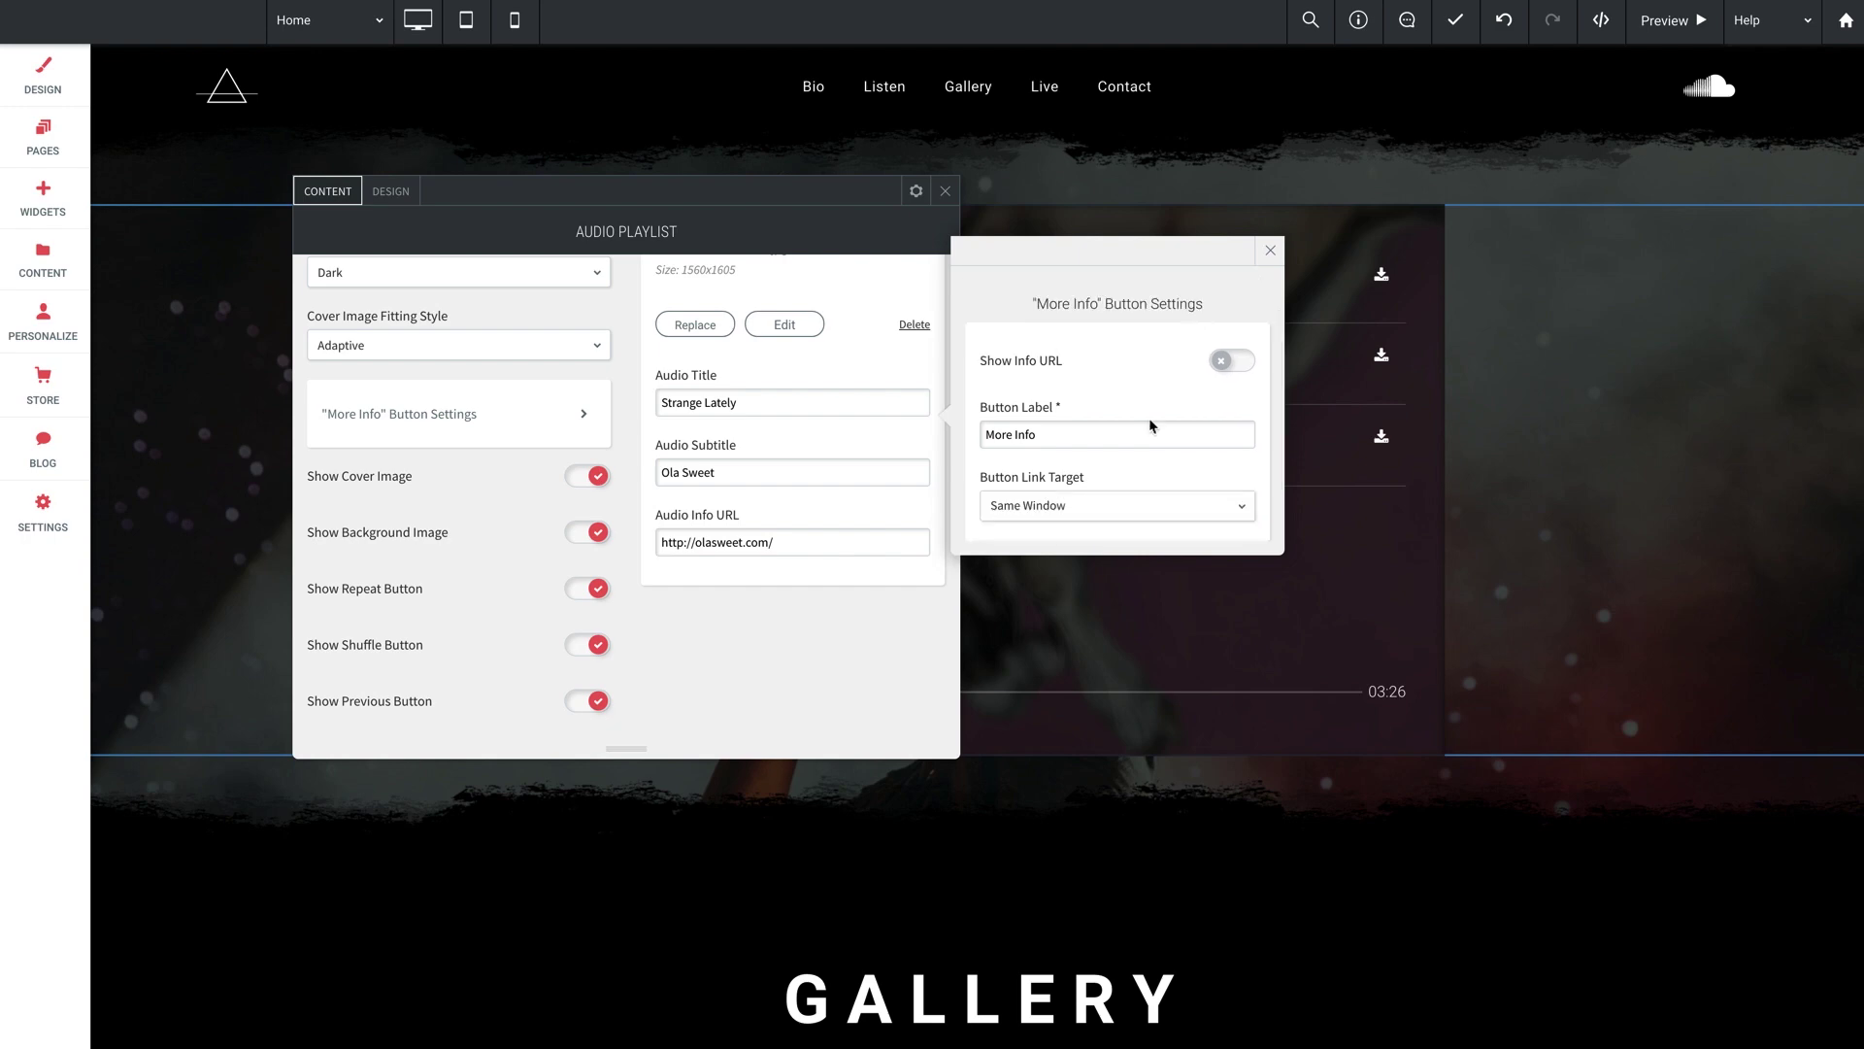
Close the More Info button settings and review the Content toggles.
left_click(767, 603)
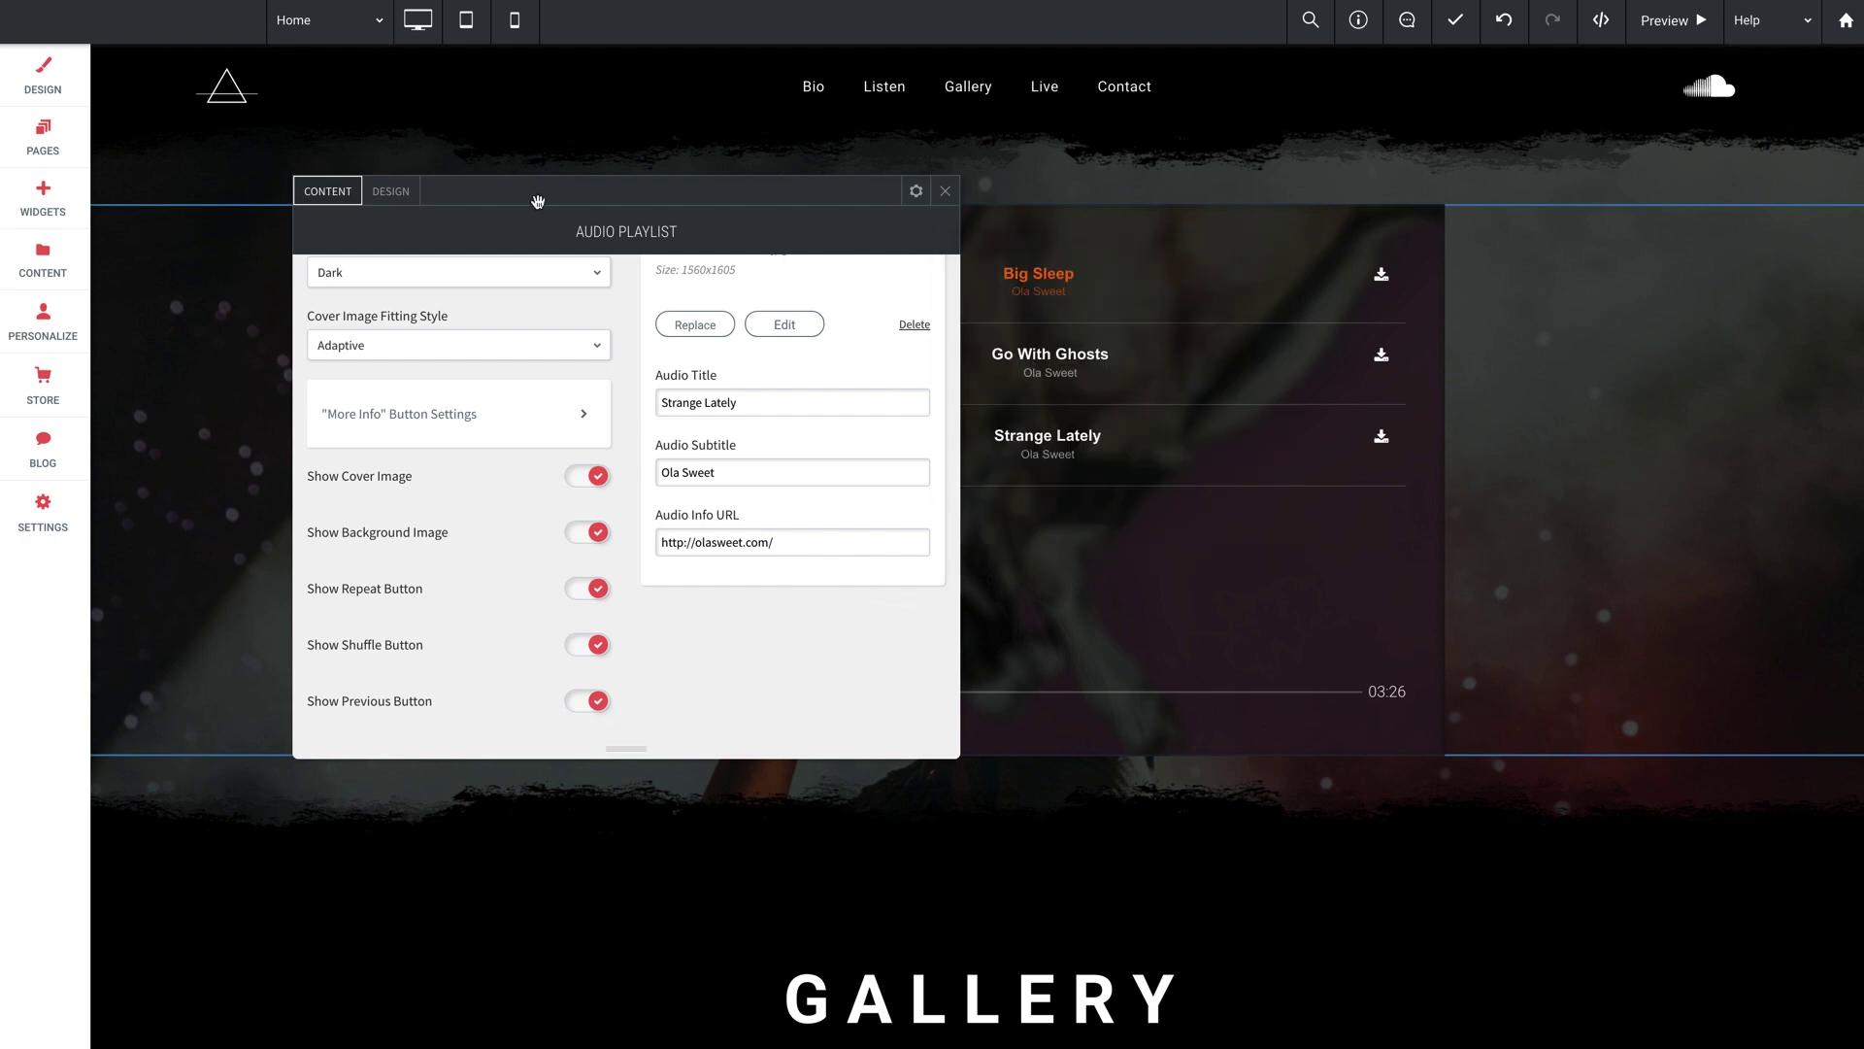
left_click_drag(538, 201, 649, 174)
scroll(556, 429, "down", 1)
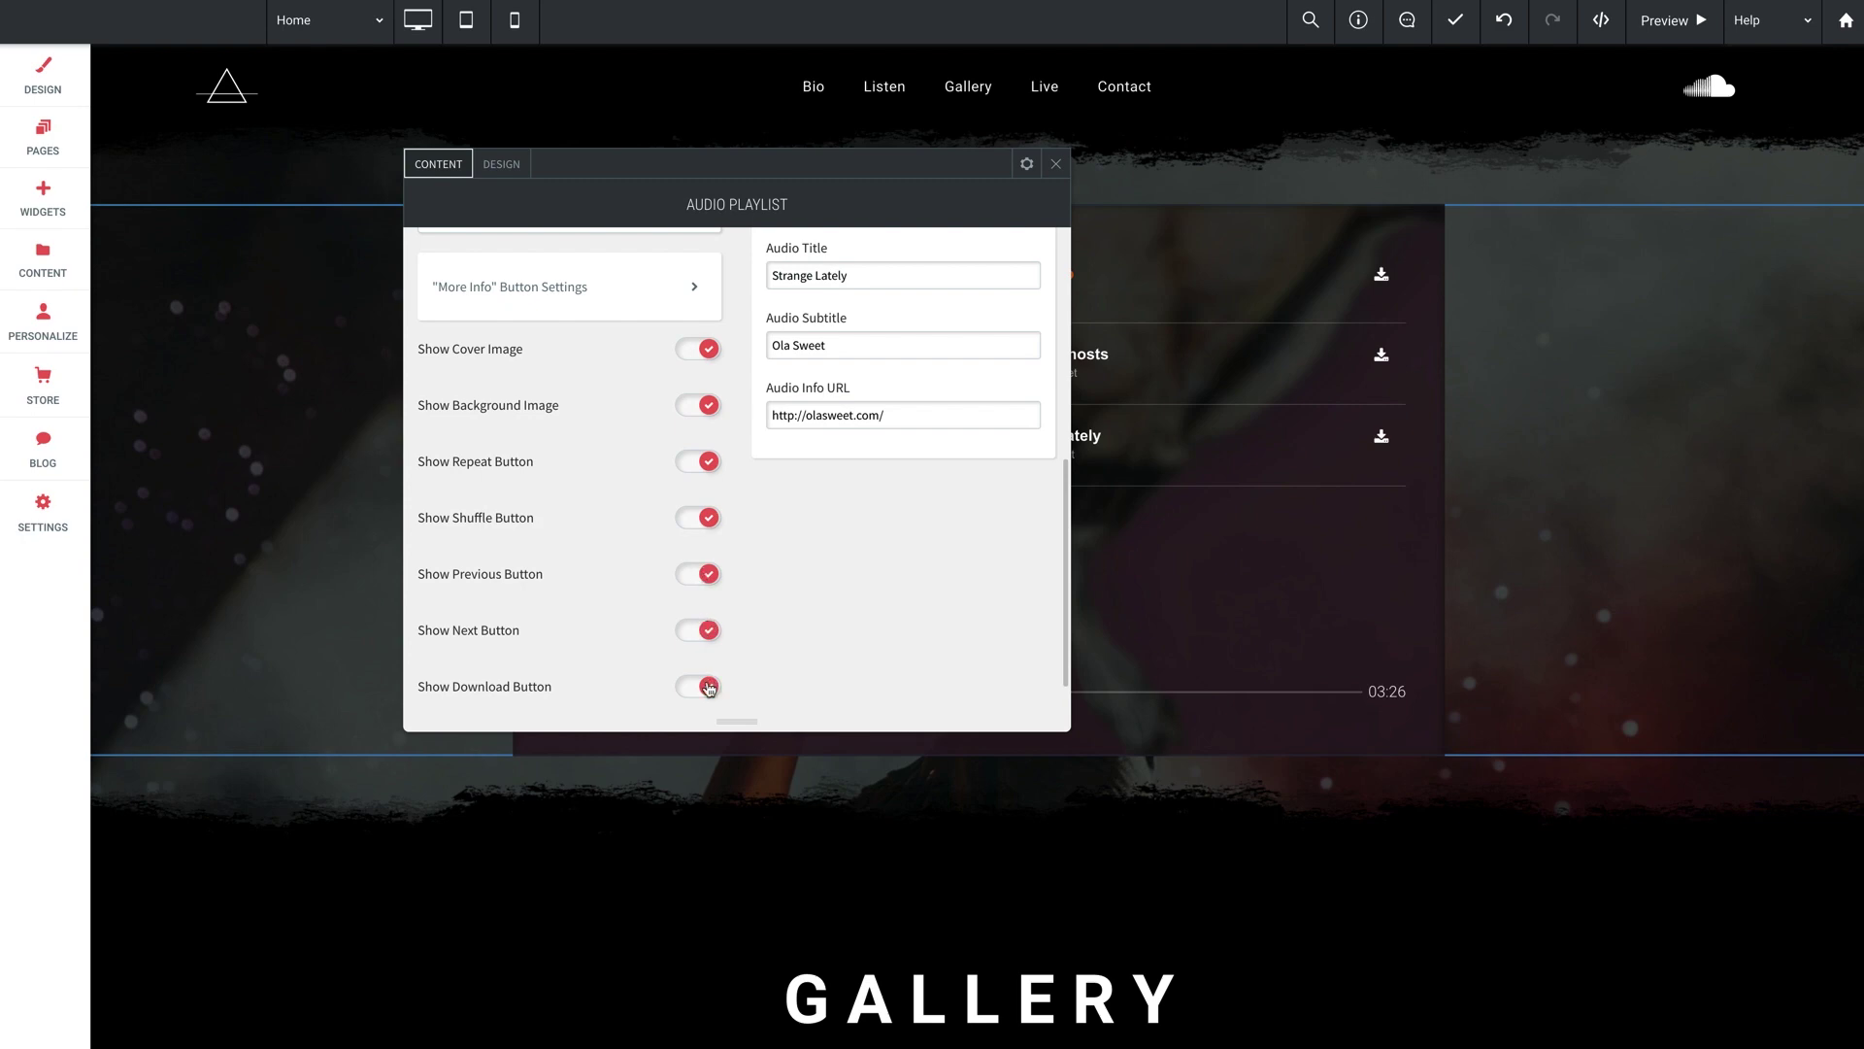
scroll(797, 661, "up", 5)
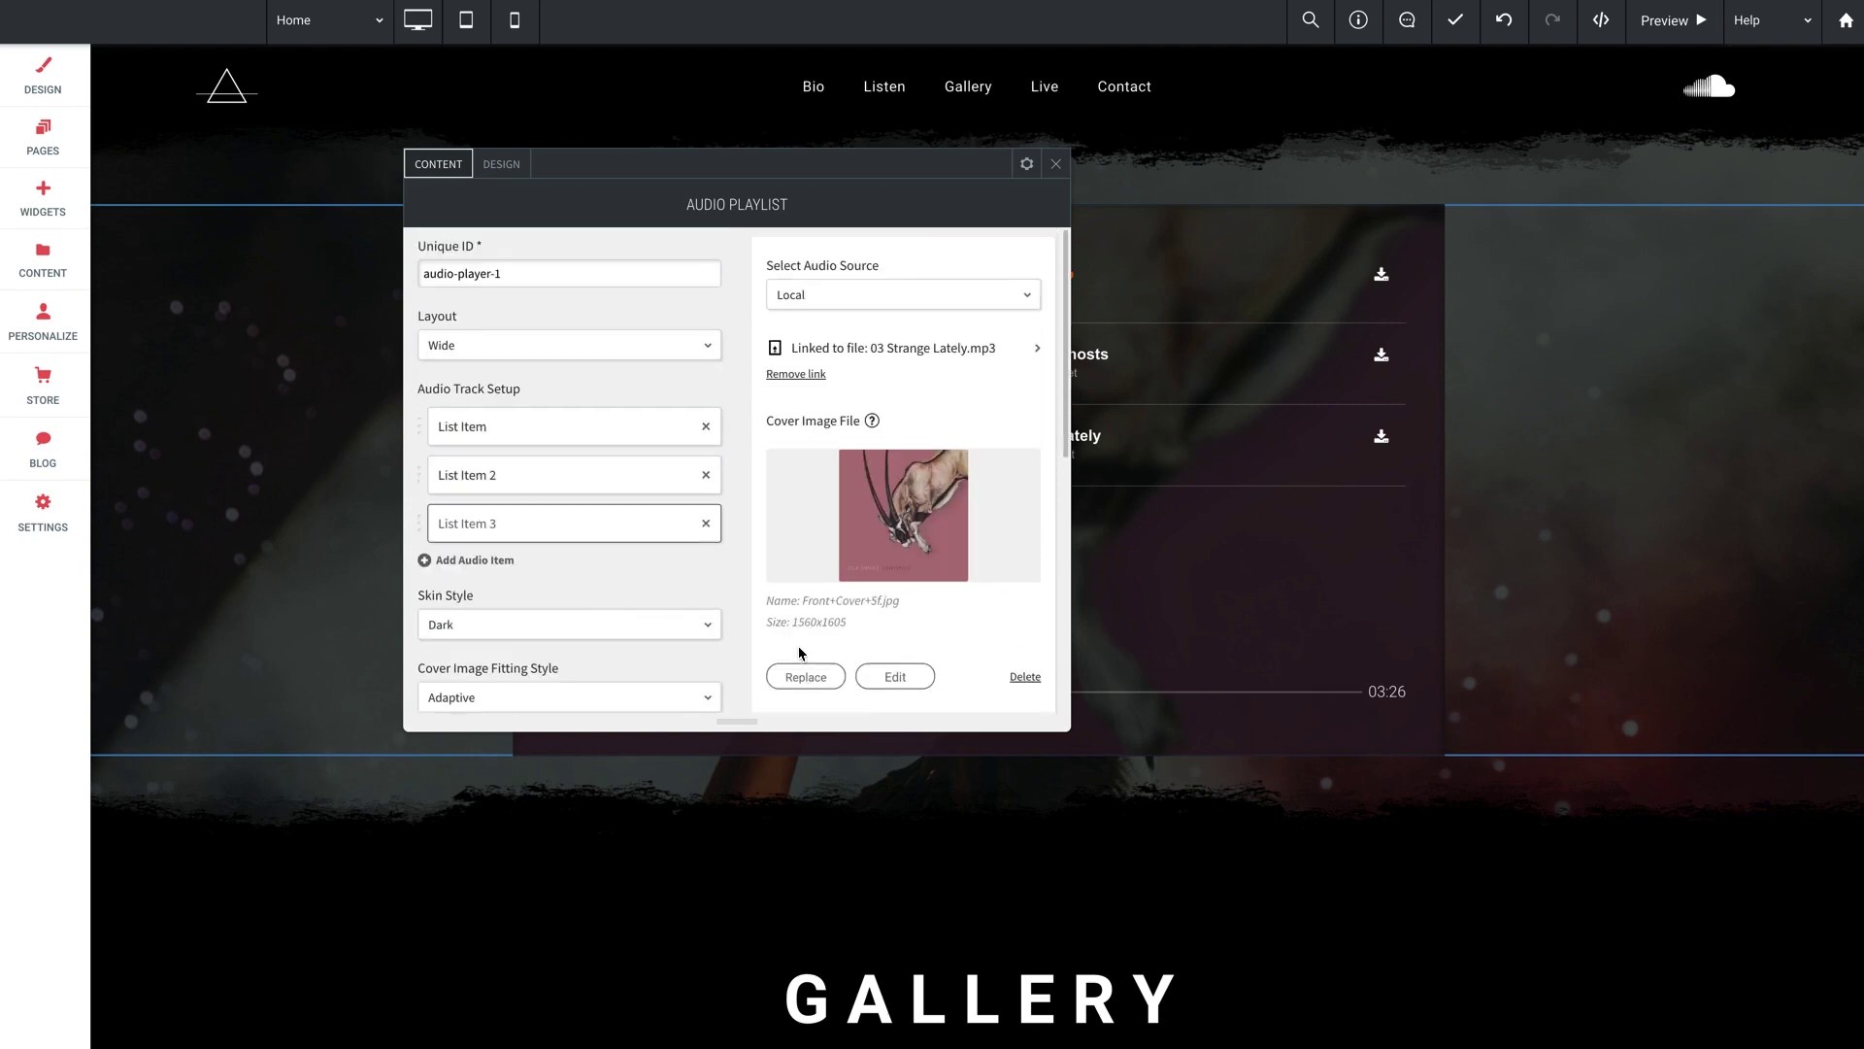
In the playlist Design settings, keep the orange main accent colour and show Player Background Styling.
left_click(511, 169)
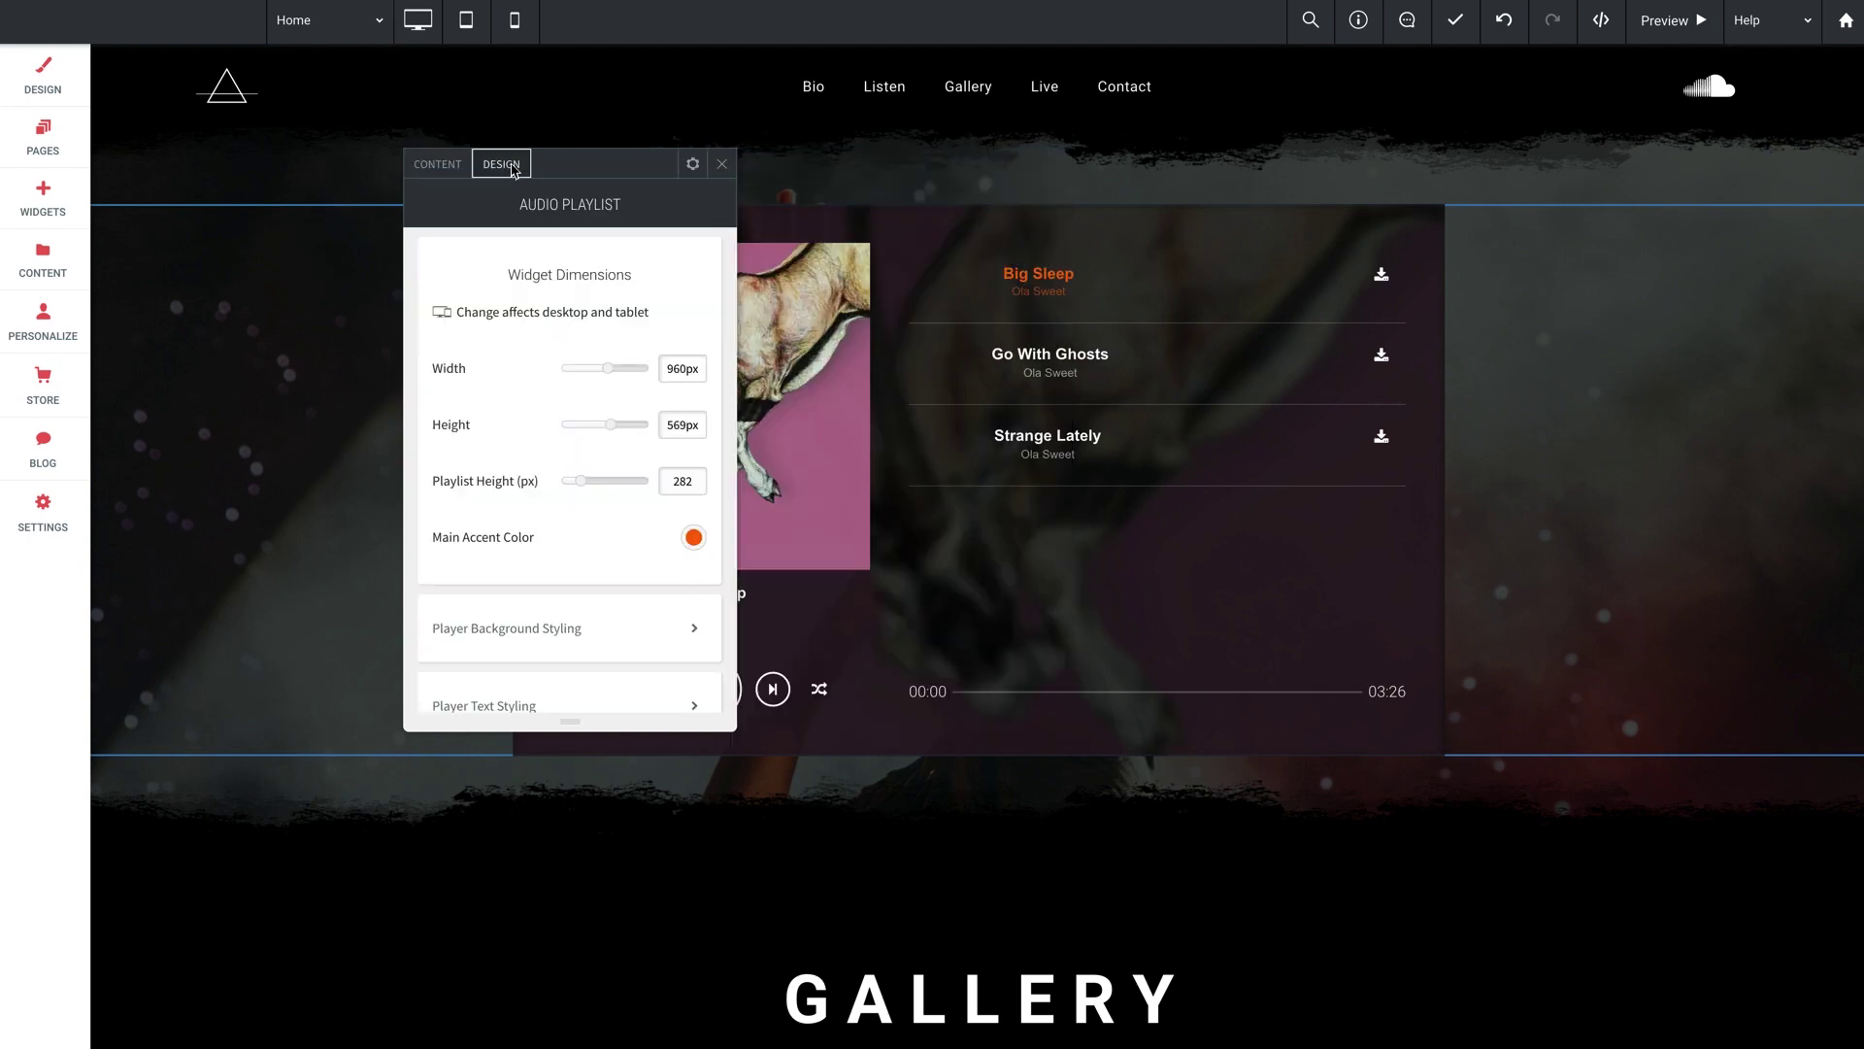
scroll(504, 416, "down", 1)
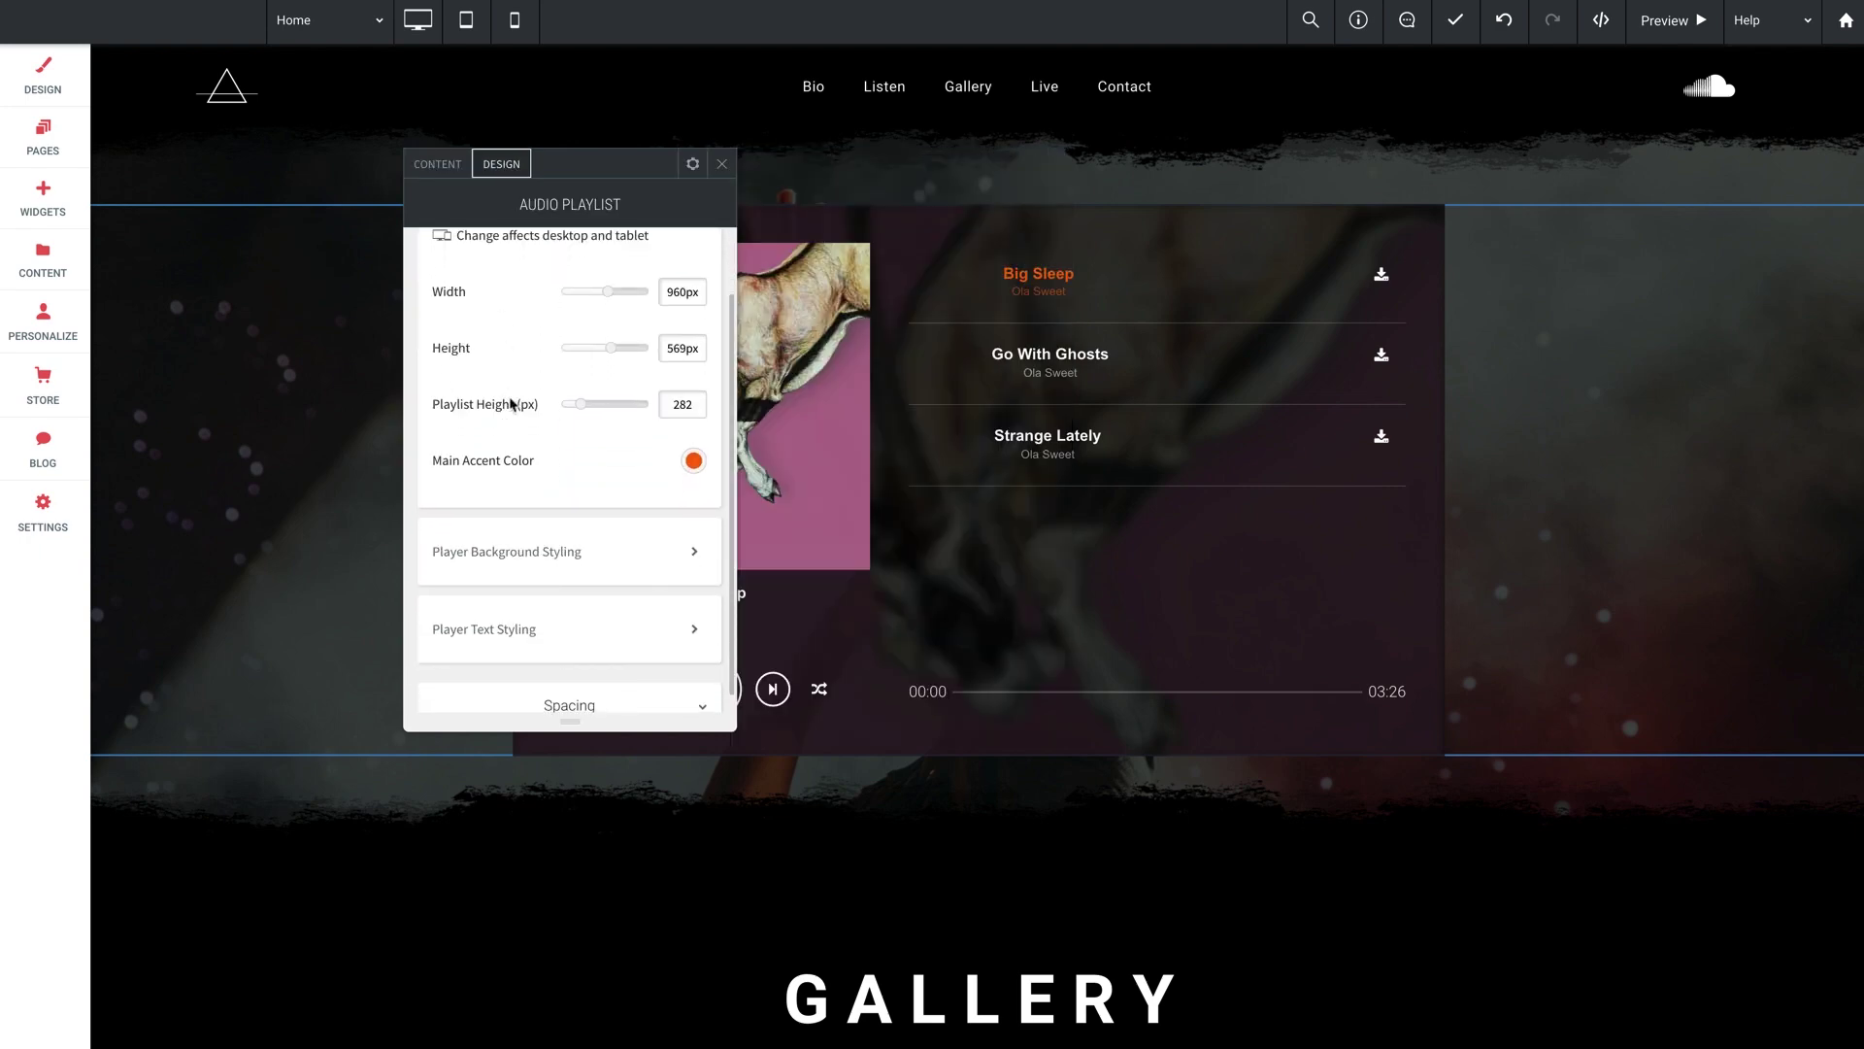
scroll(511, 413, "down", 1)
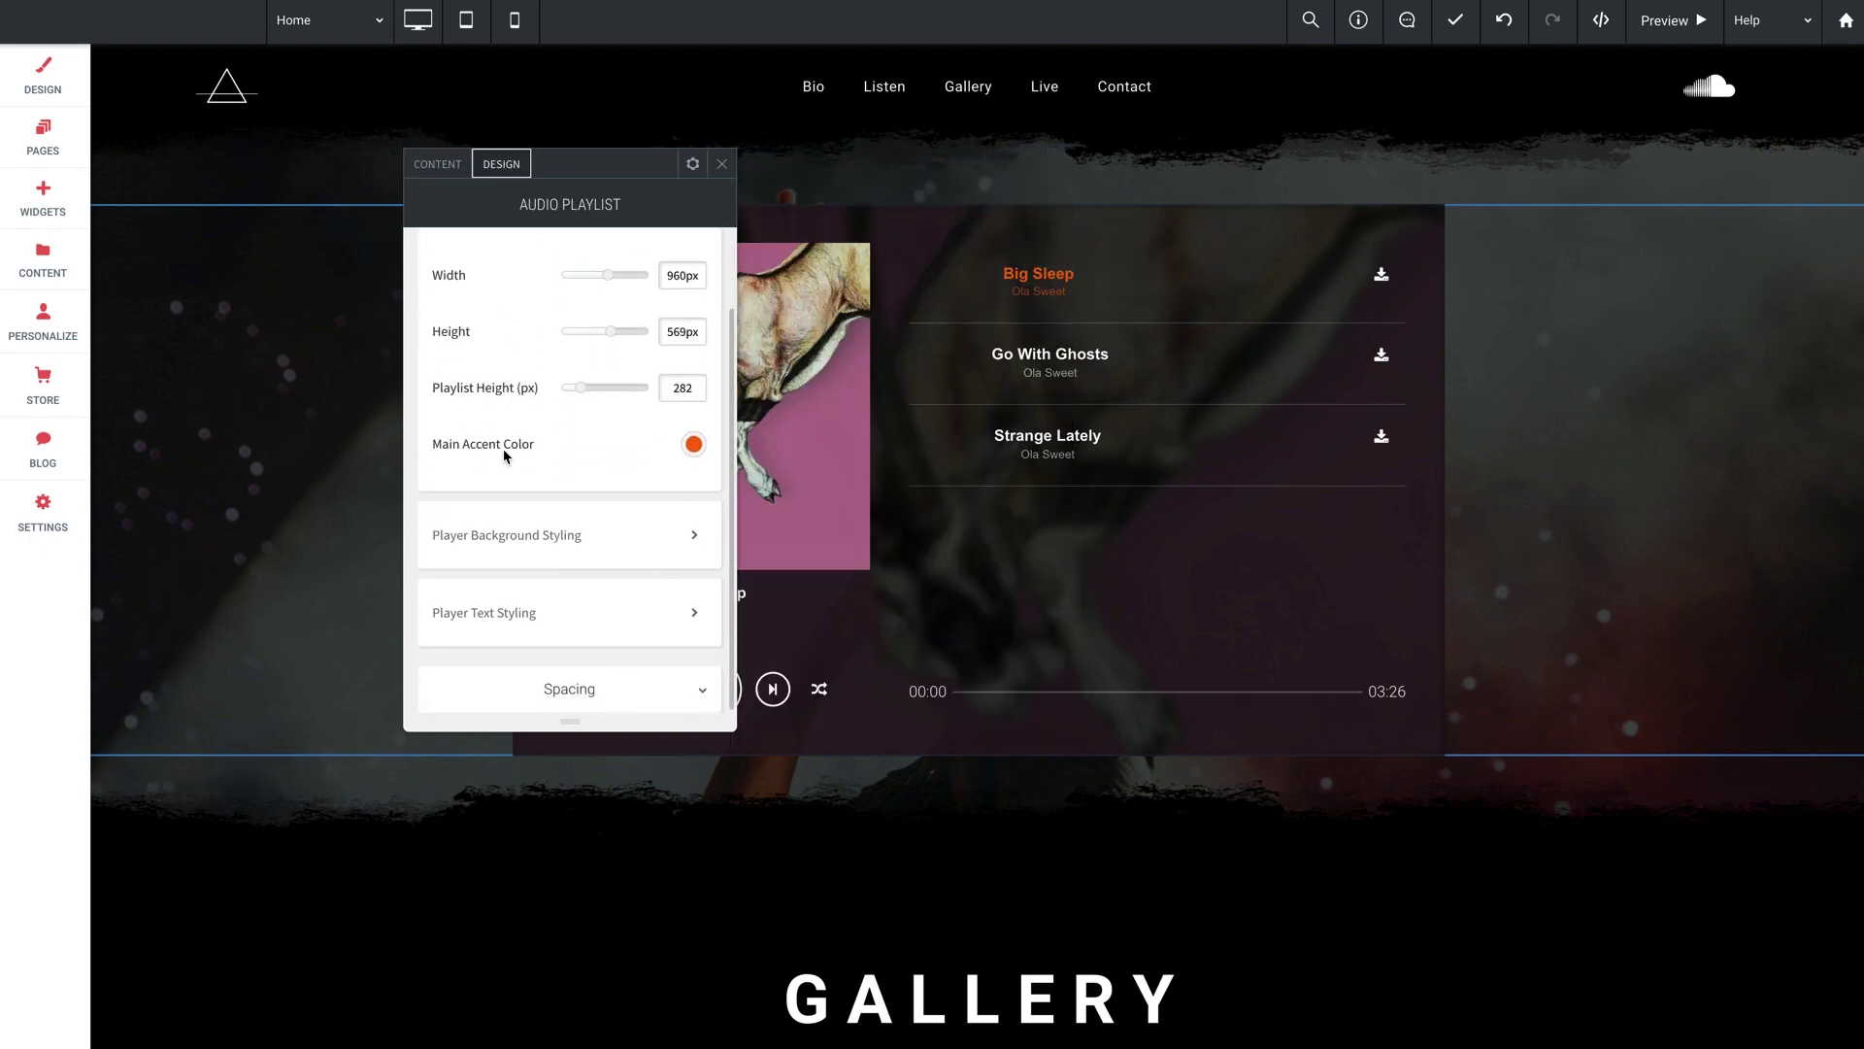
left_click(693, 444)
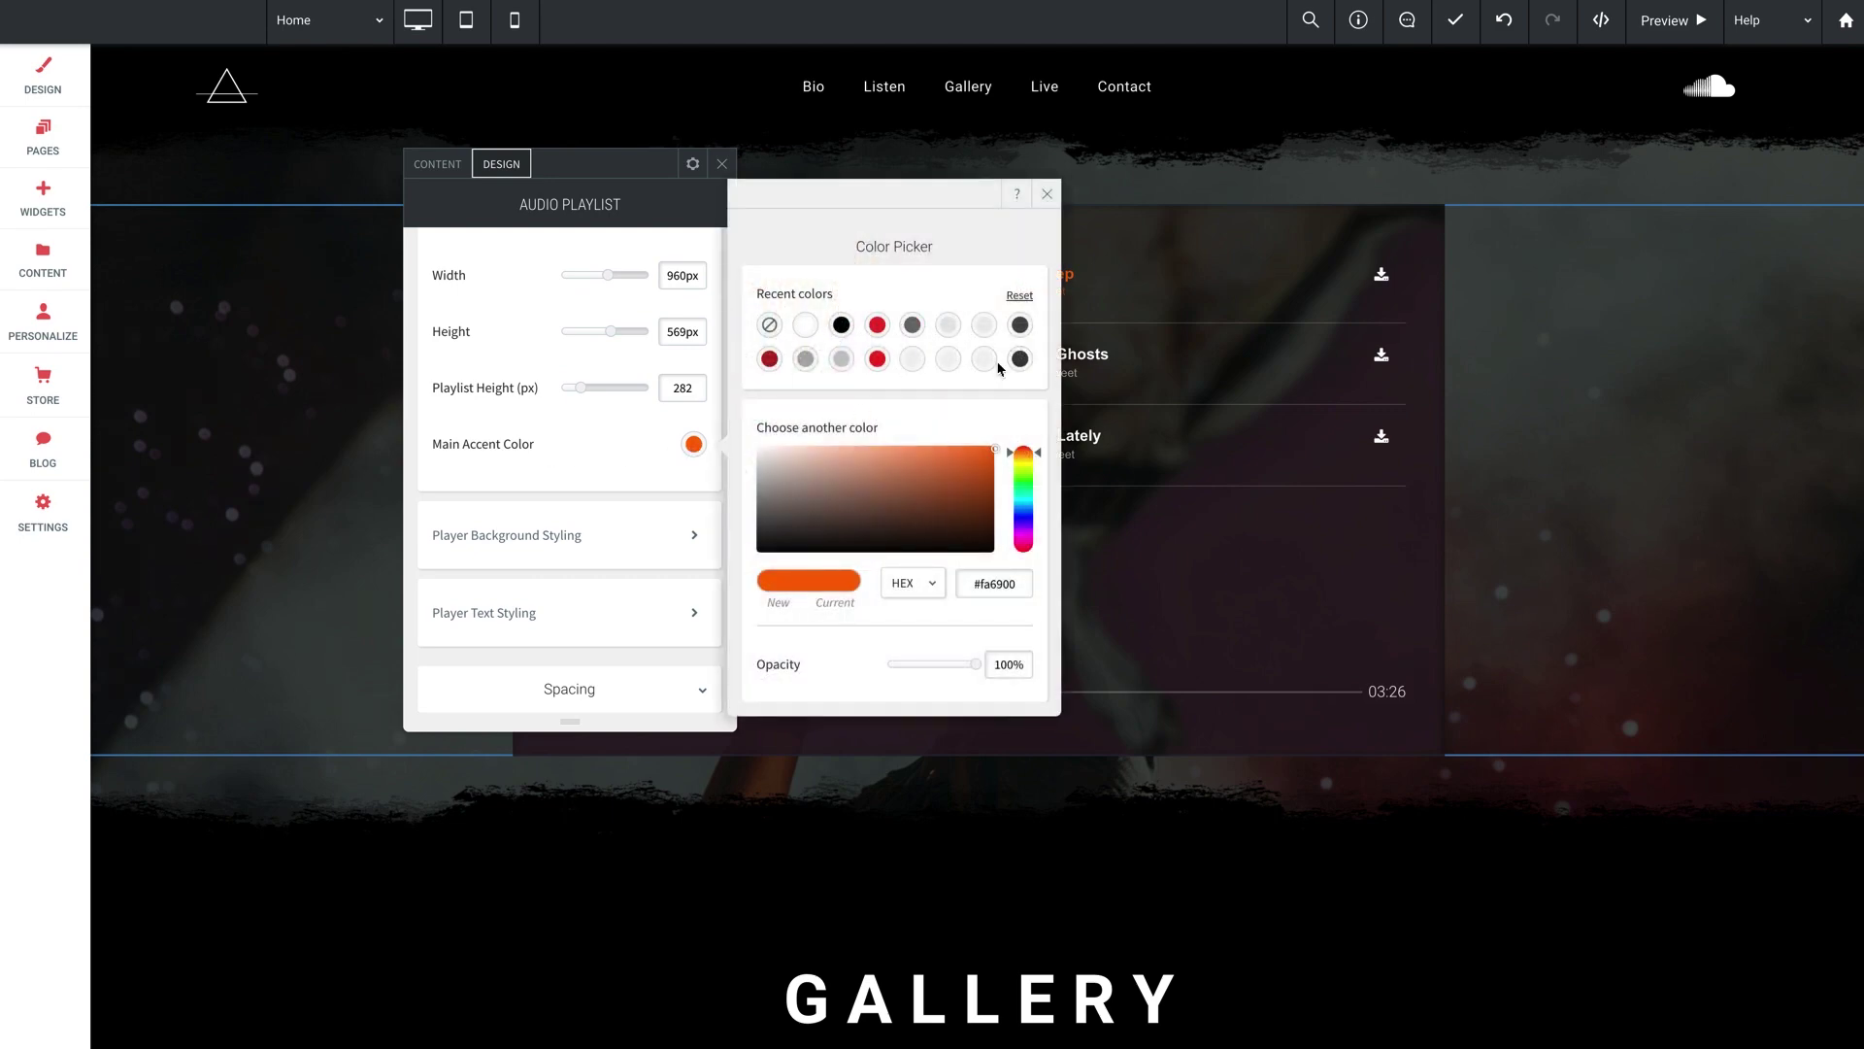
left_click(1047, 193)
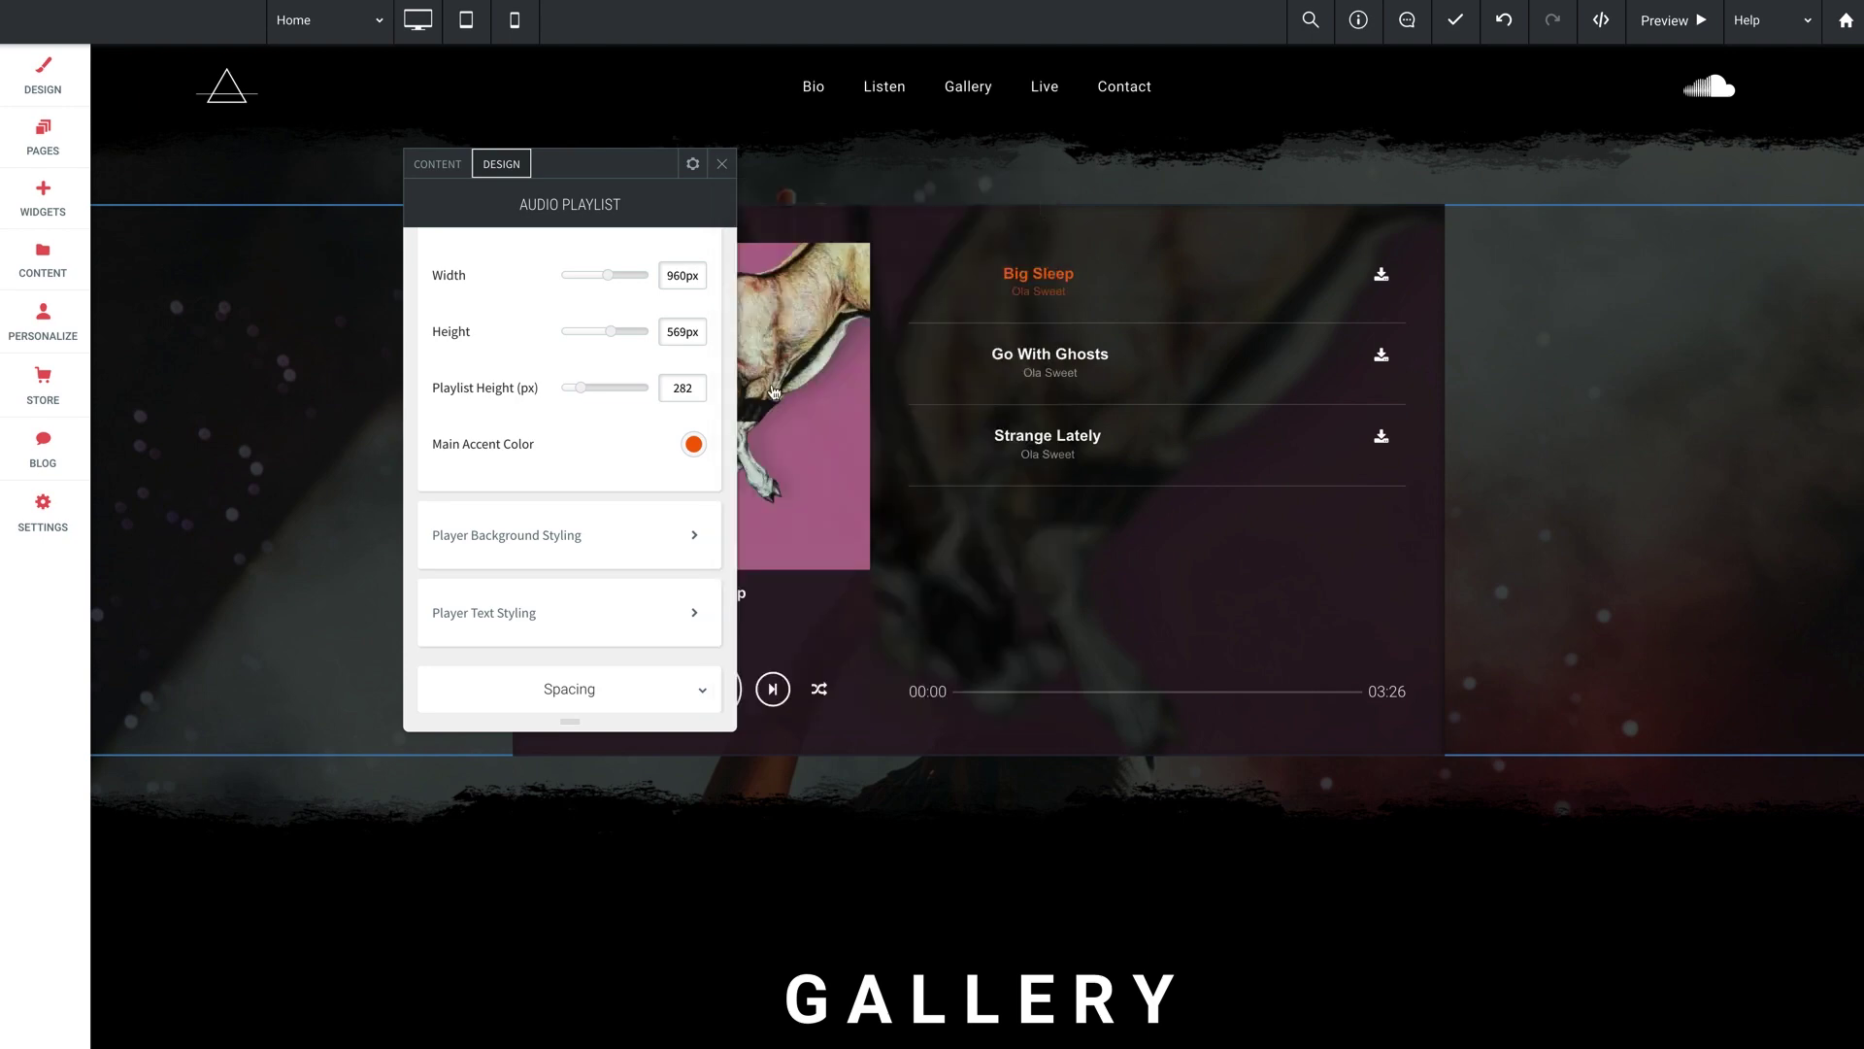
left_click(567, 549)
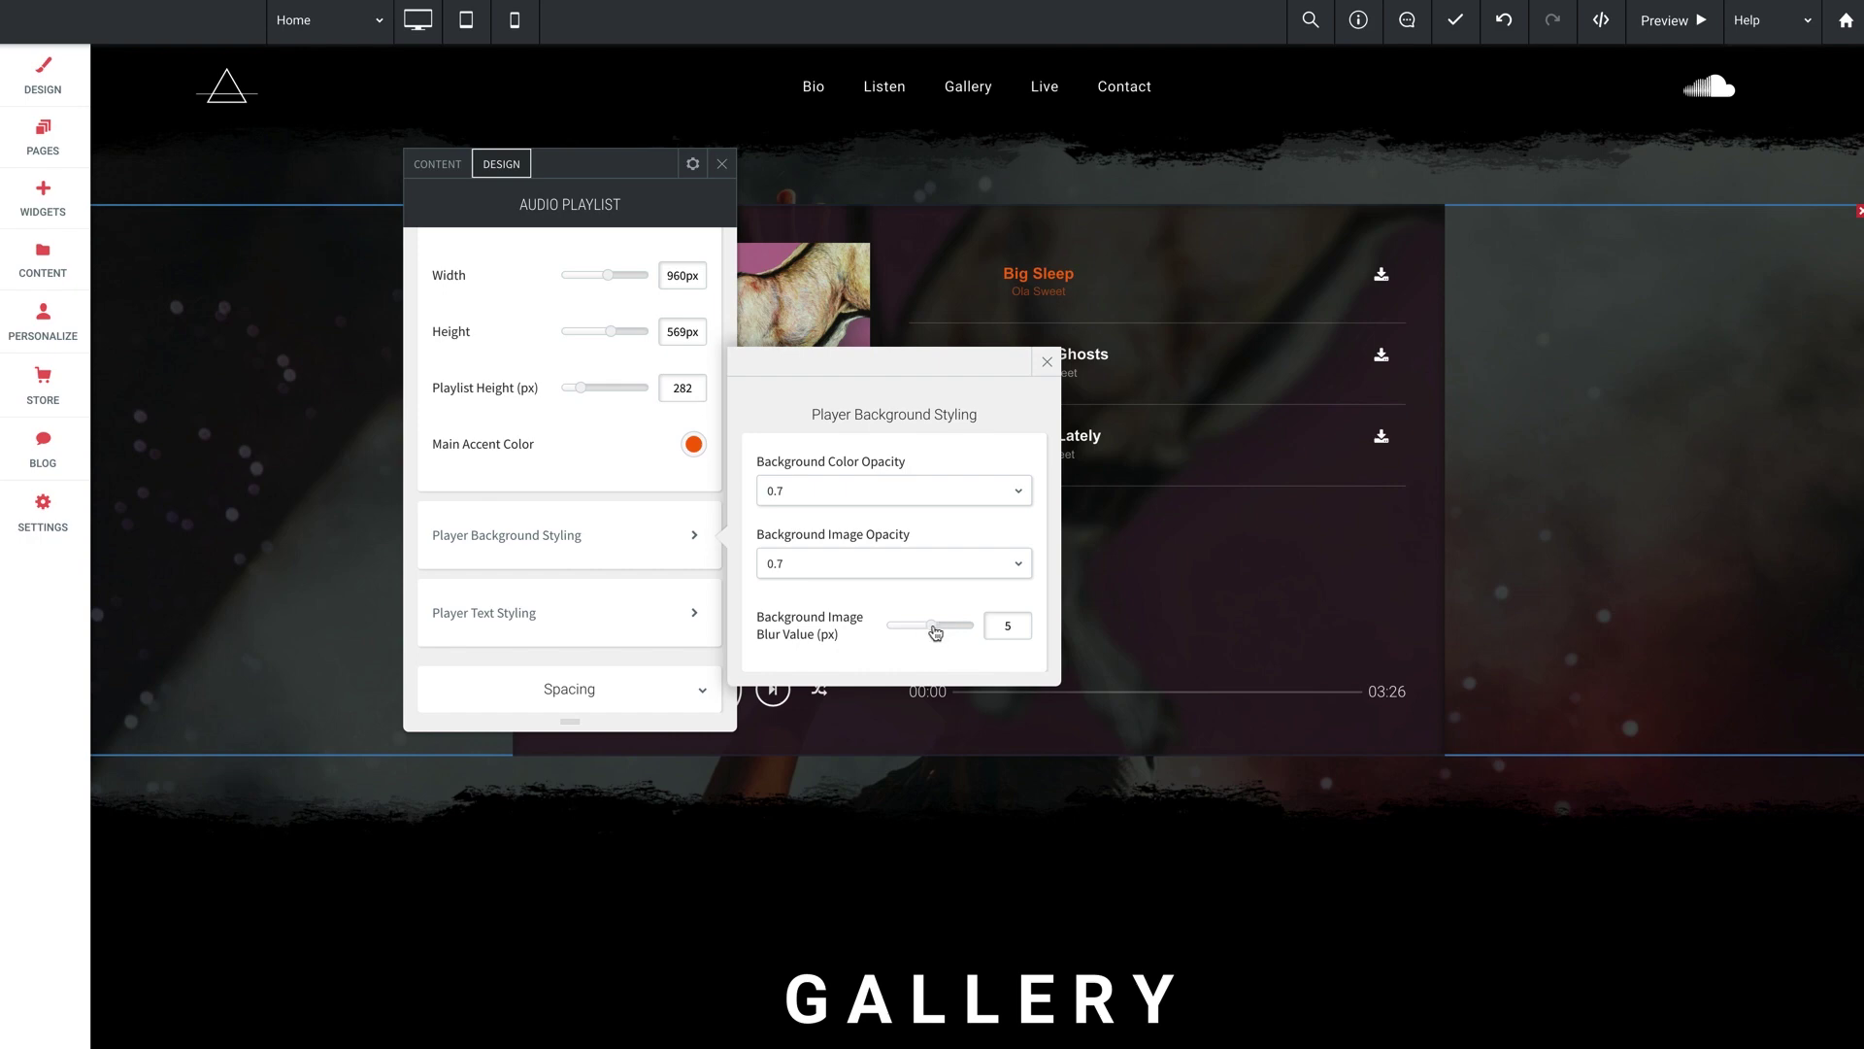
Review the Player Text Styling options, then close the Audio Playlist settings.
left_click(1046, 363)
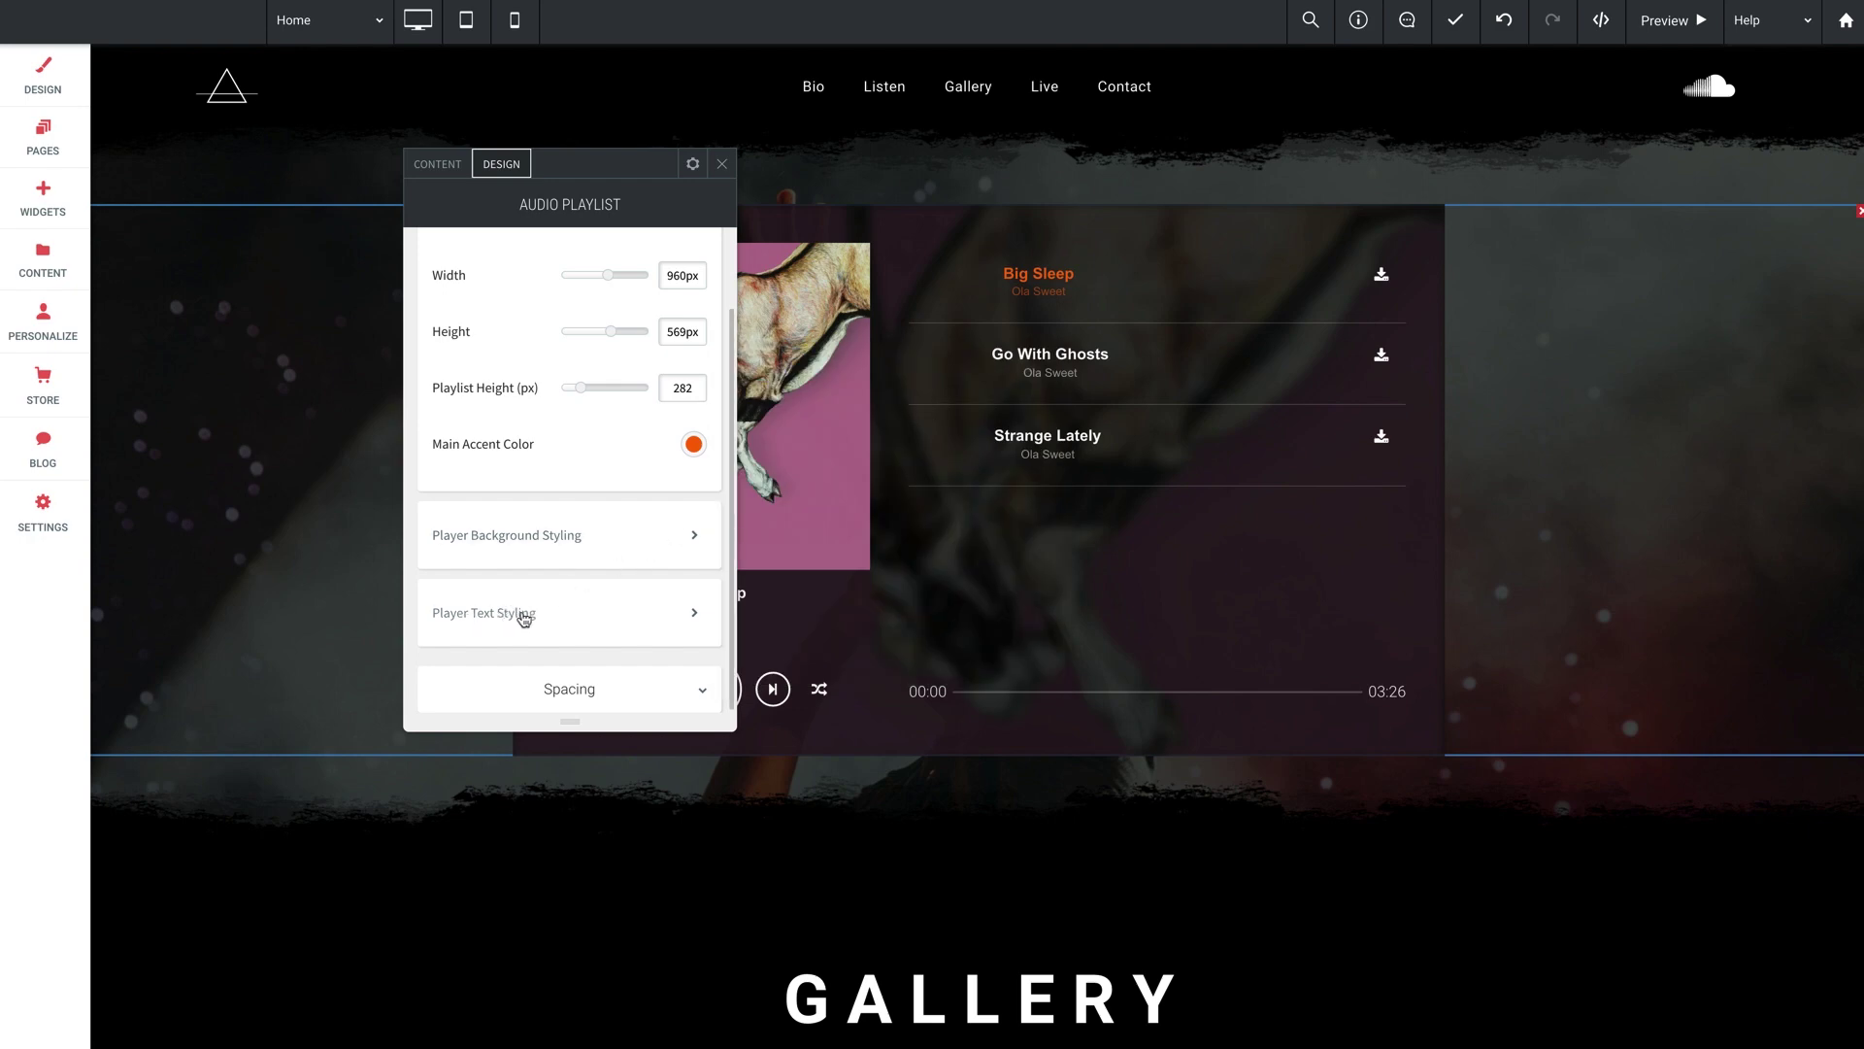
left_click(524, 618)
scroll(870, 607, "down", 3)
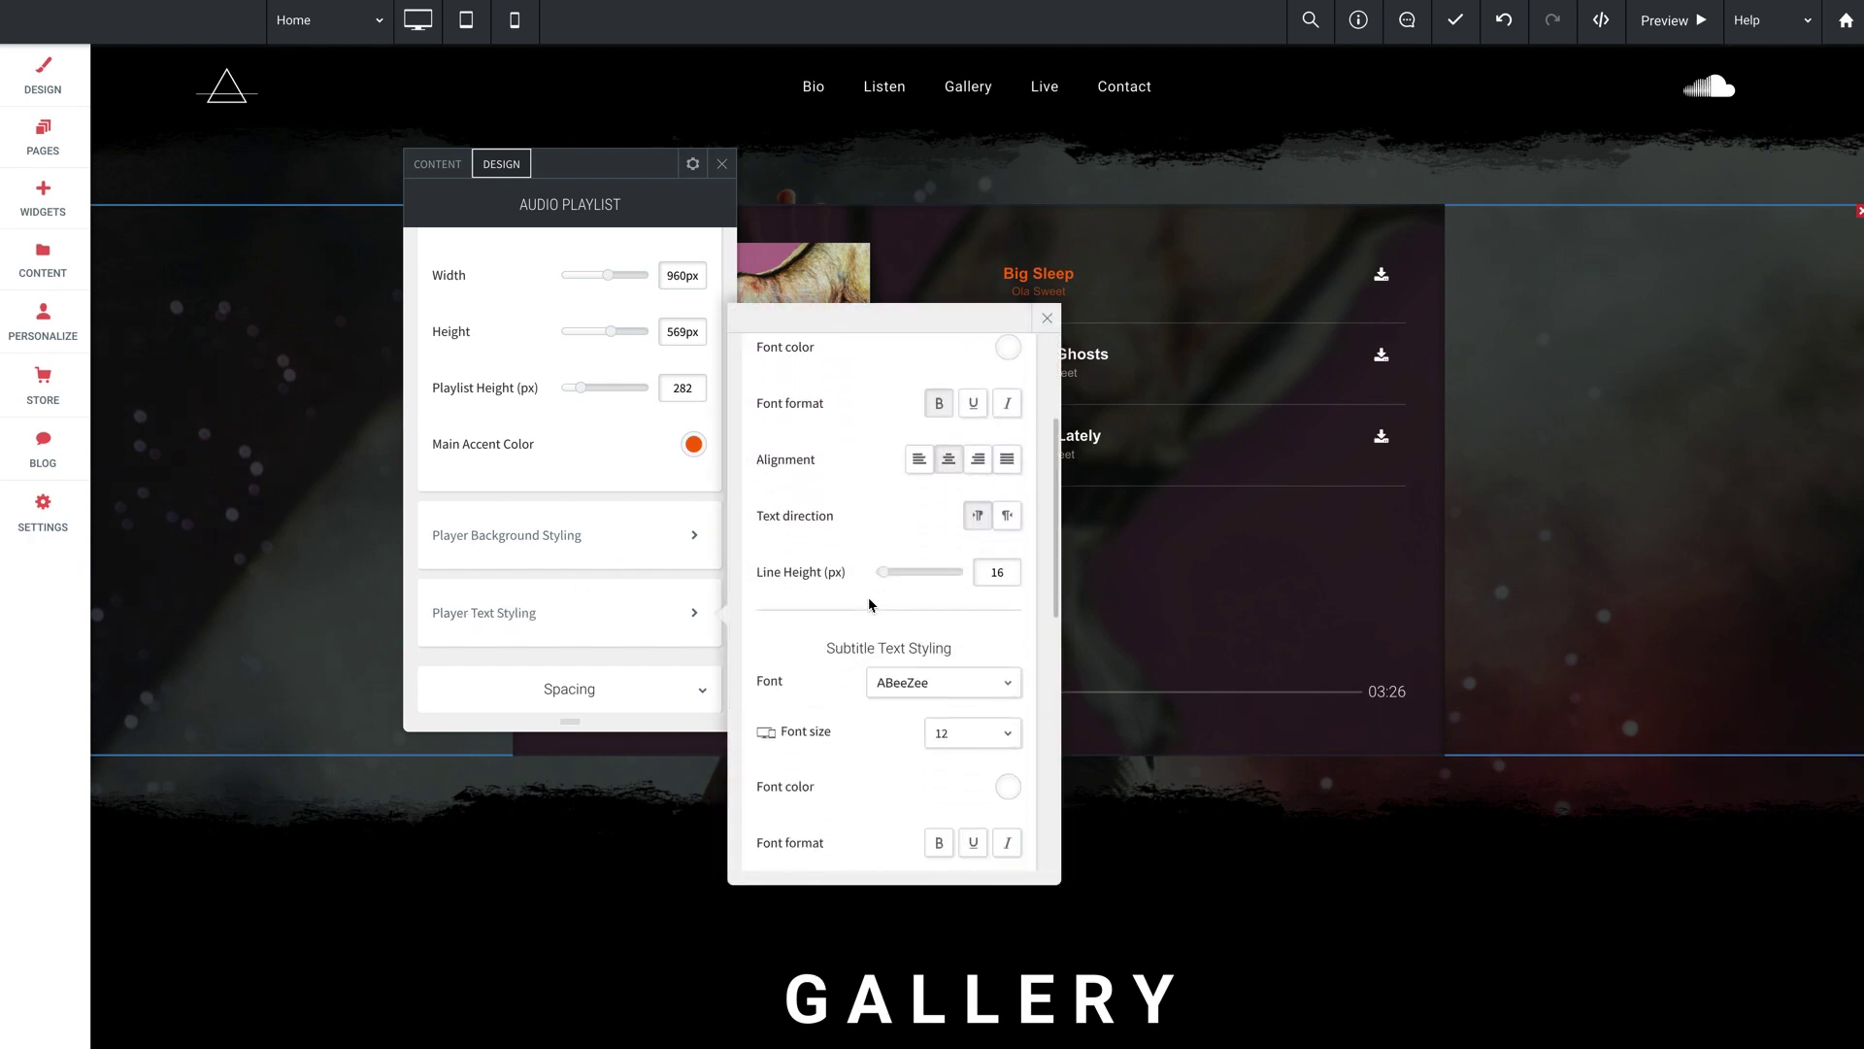
scroll(869, 604, "down", 4)
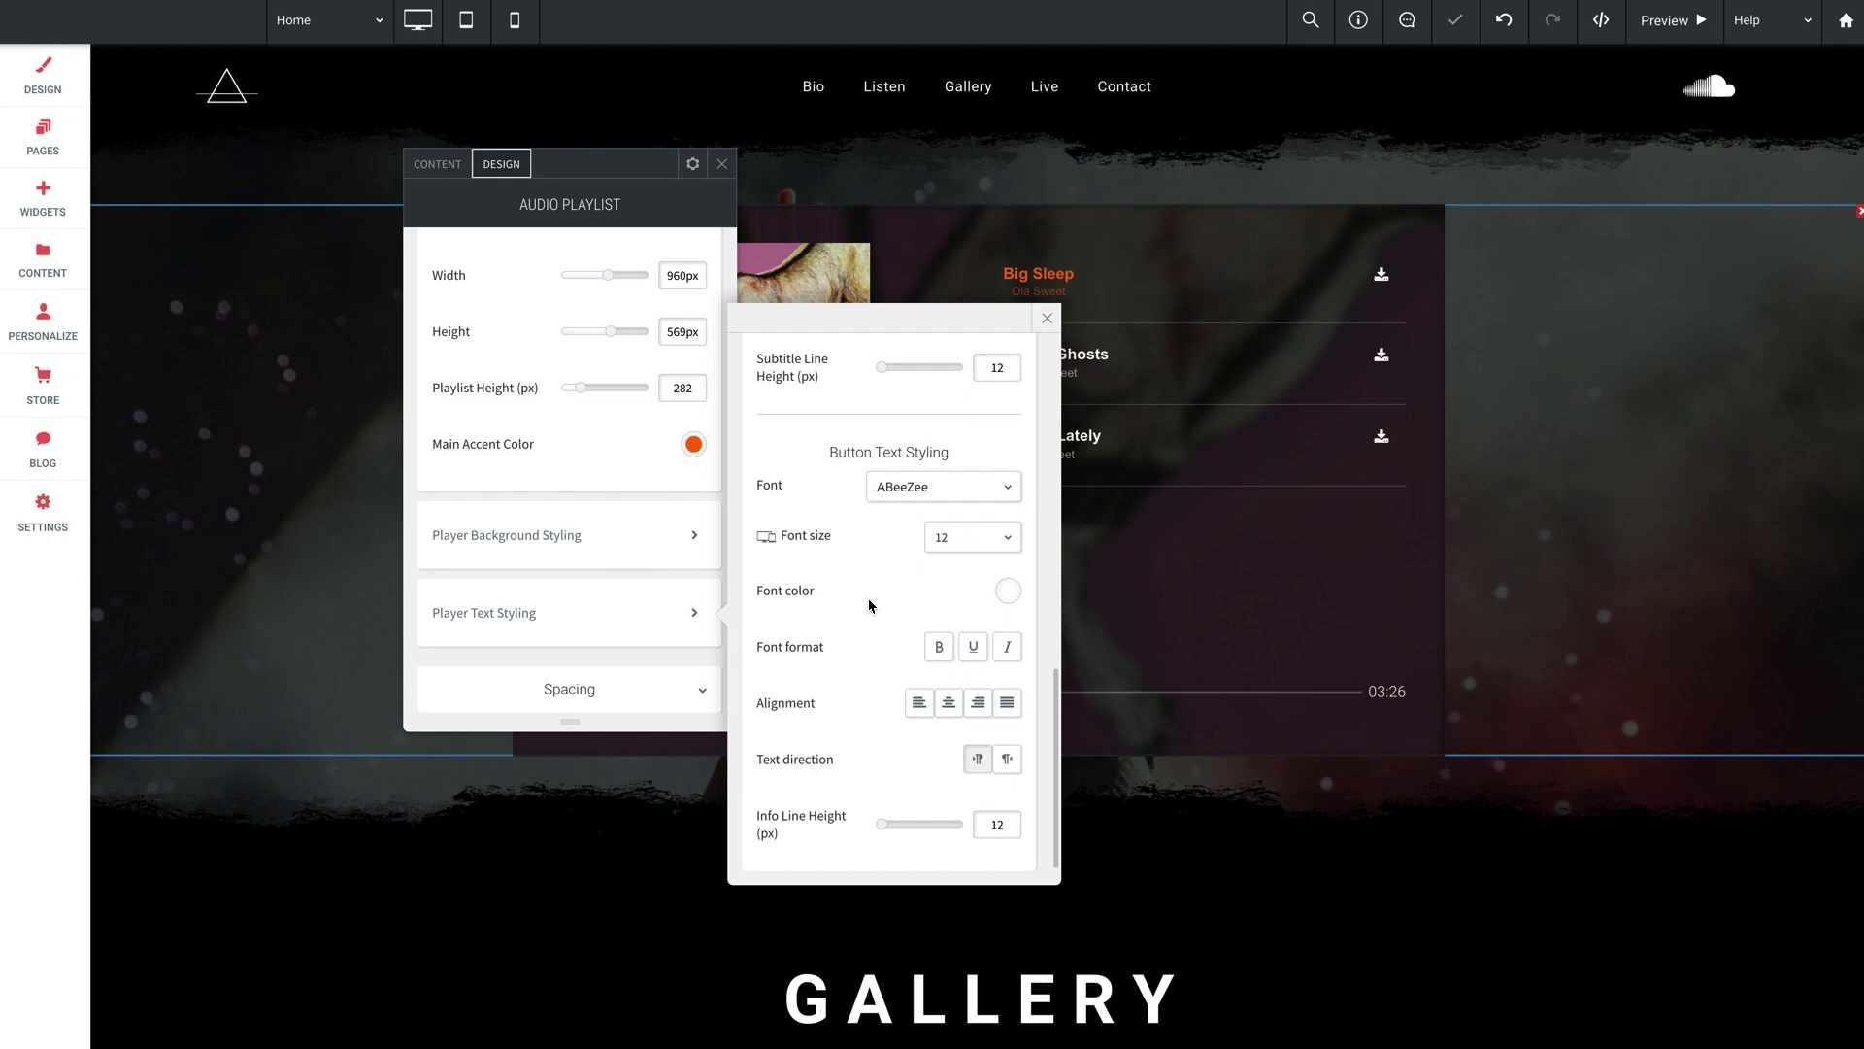
scroll(869, 605, "up", 7)
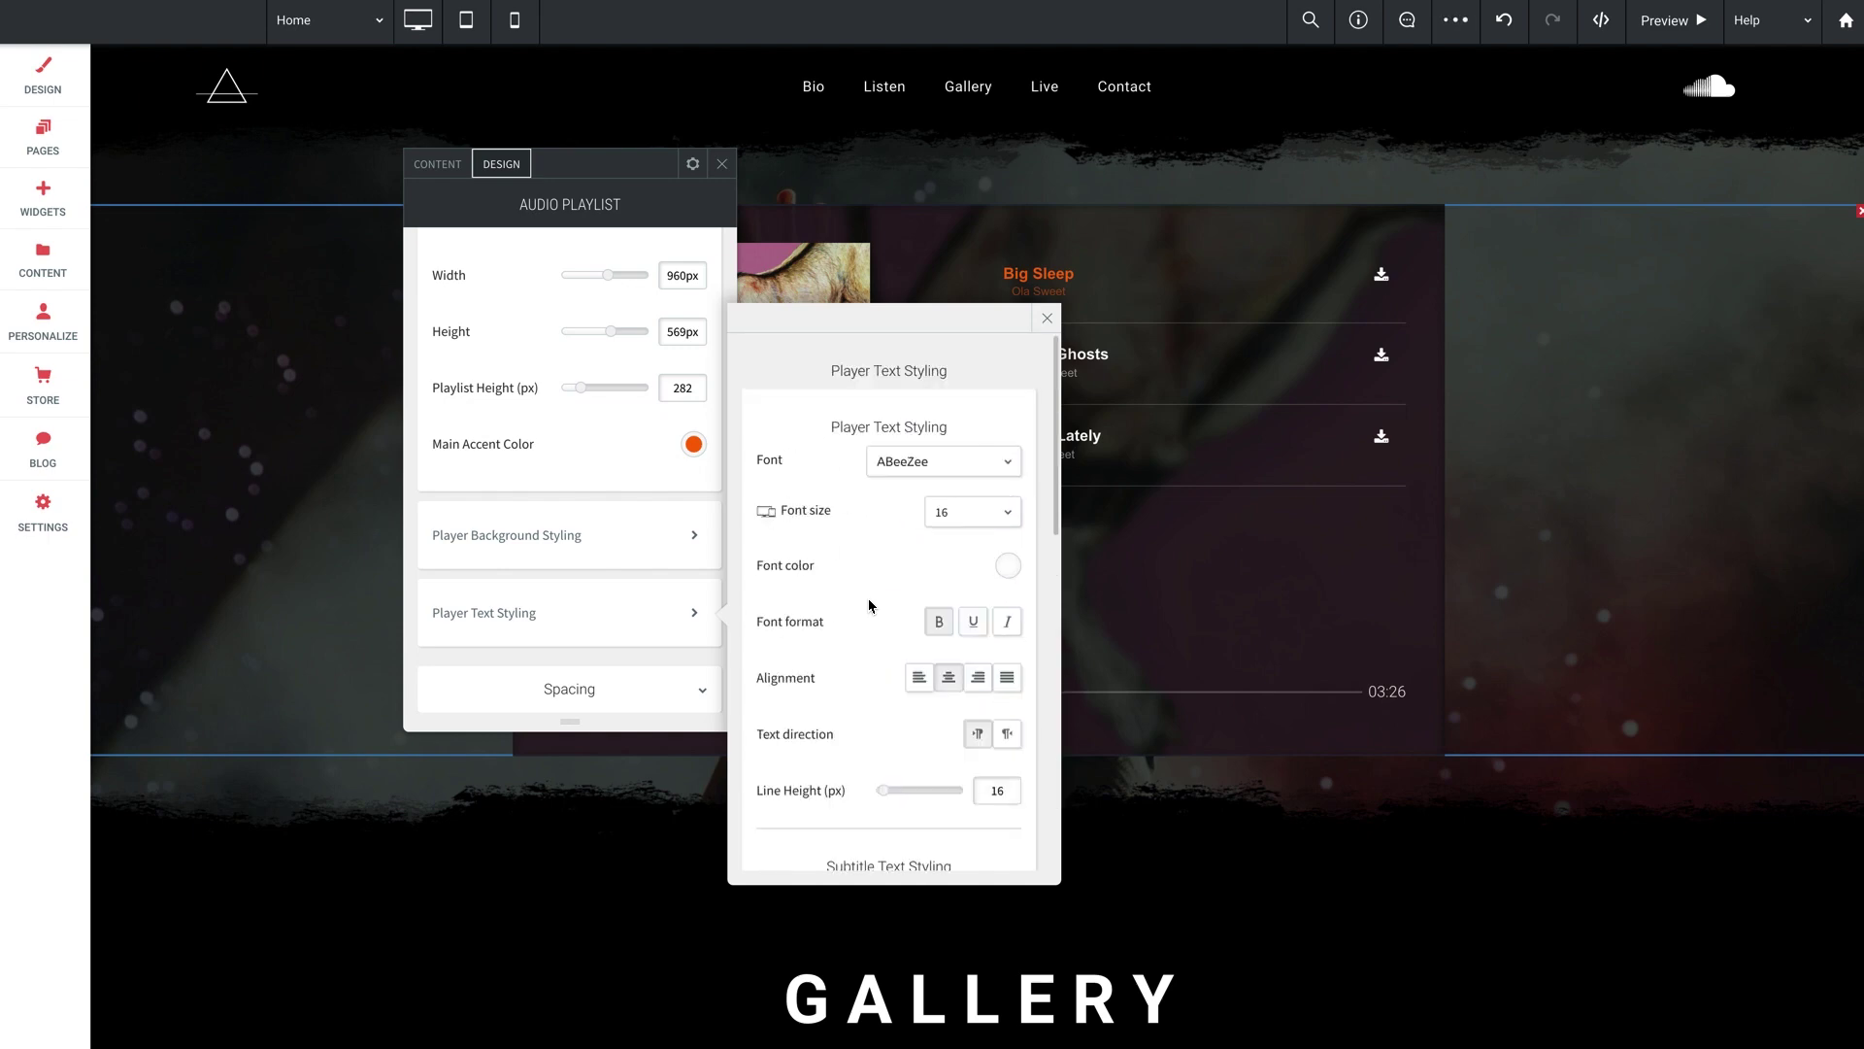
left_click(1045, 326)
left_click(721, 165)
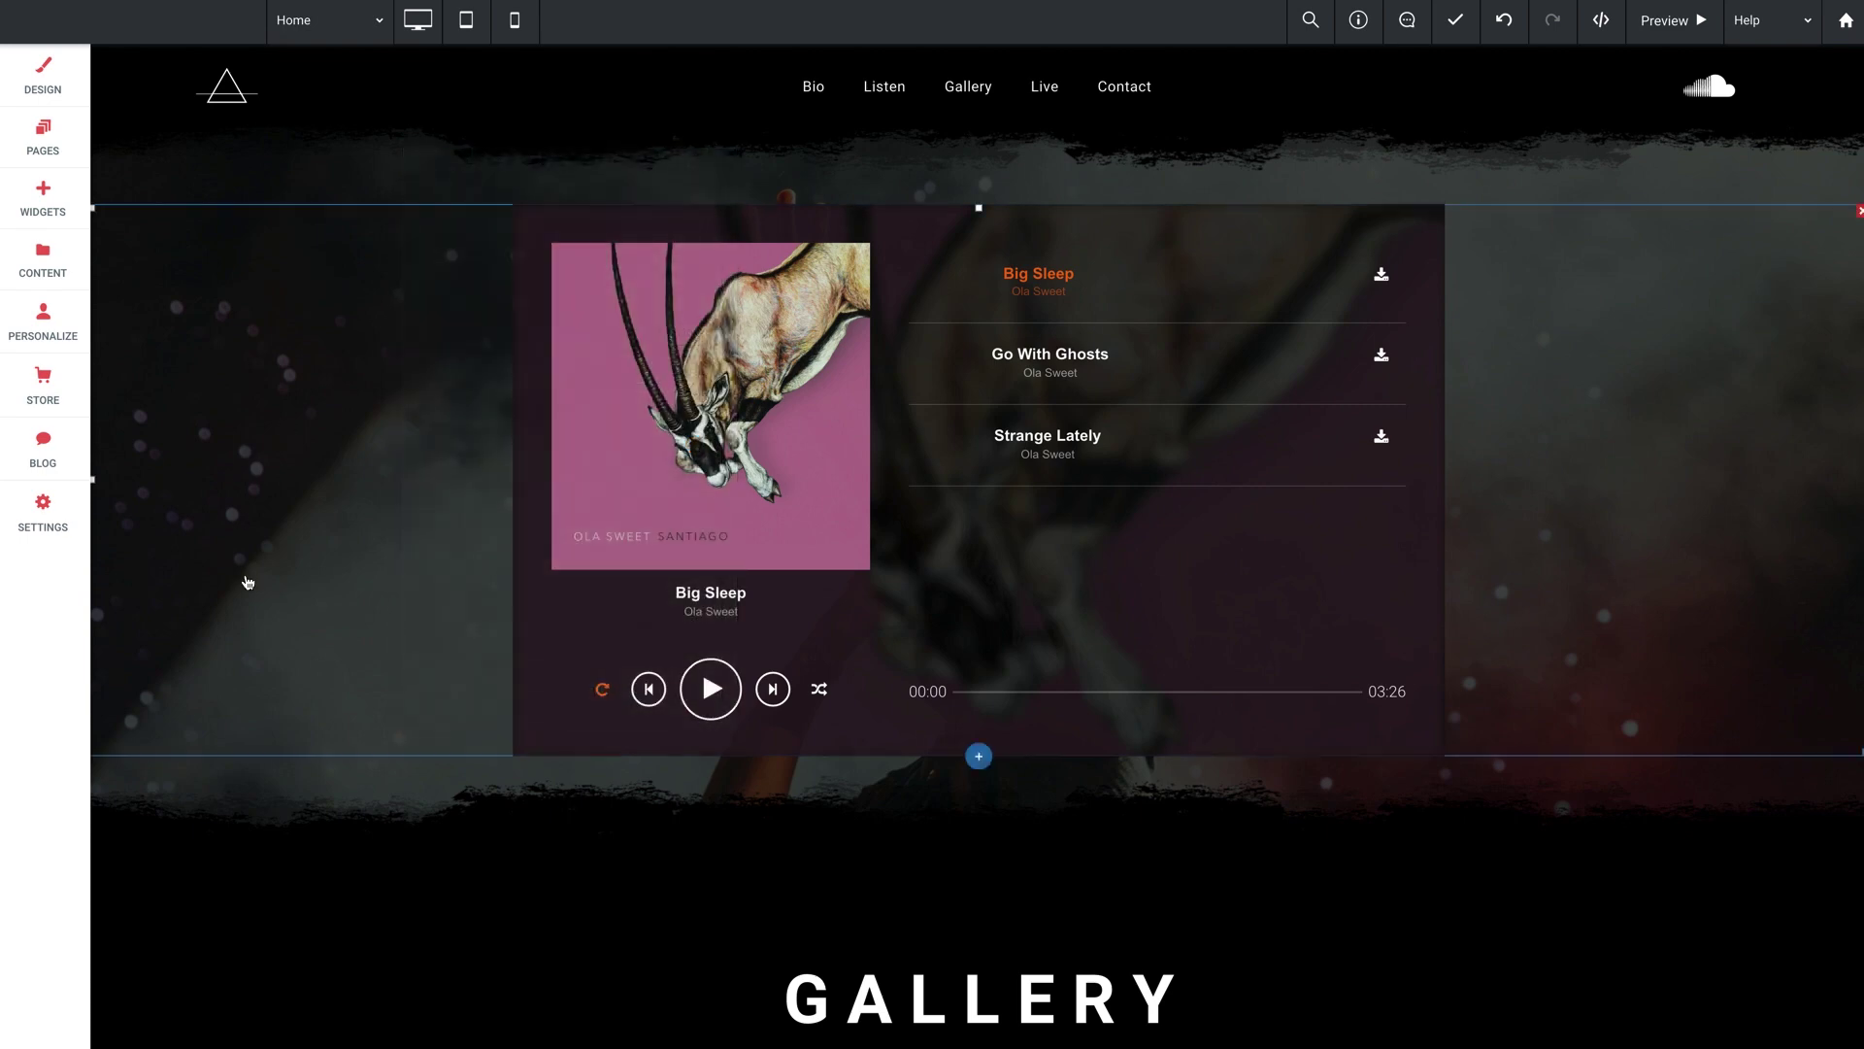